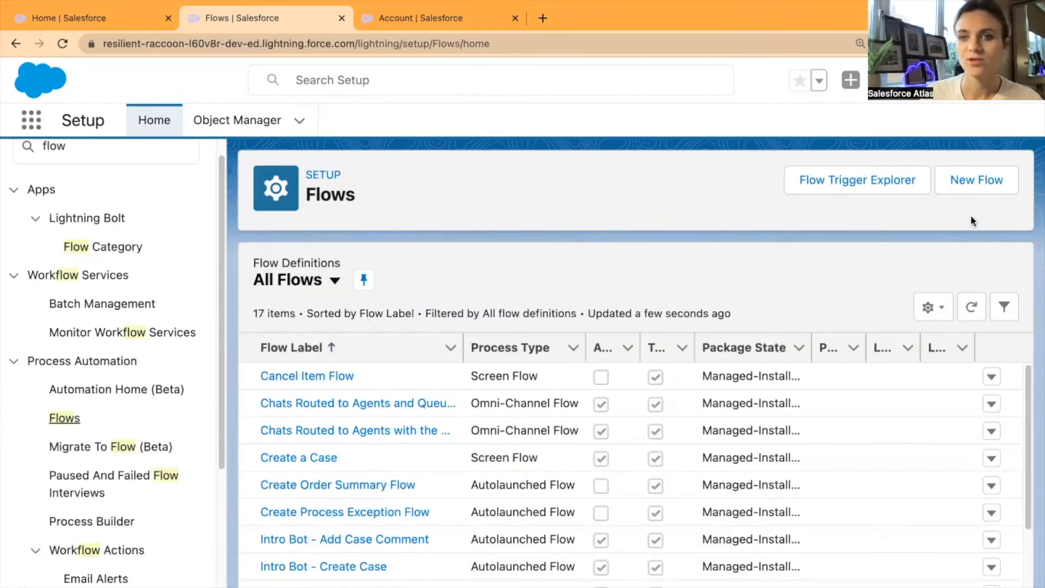
Create a new record-triggered flow with Account as the triggering object.
{"action": "left_click", "coordinate": [973, 181]}
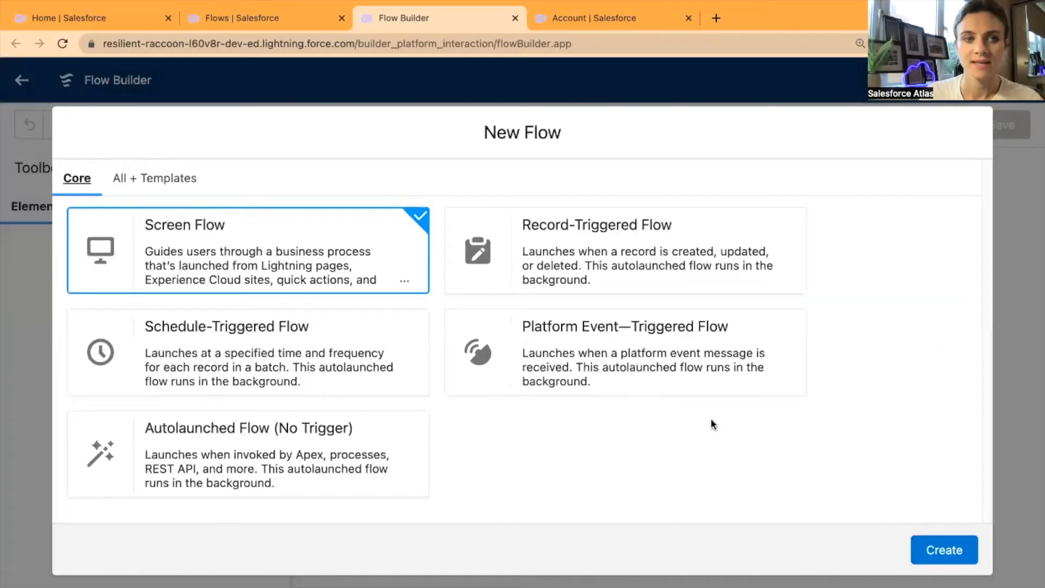
{"action": "left_click", "coordinate": [620, 278]}
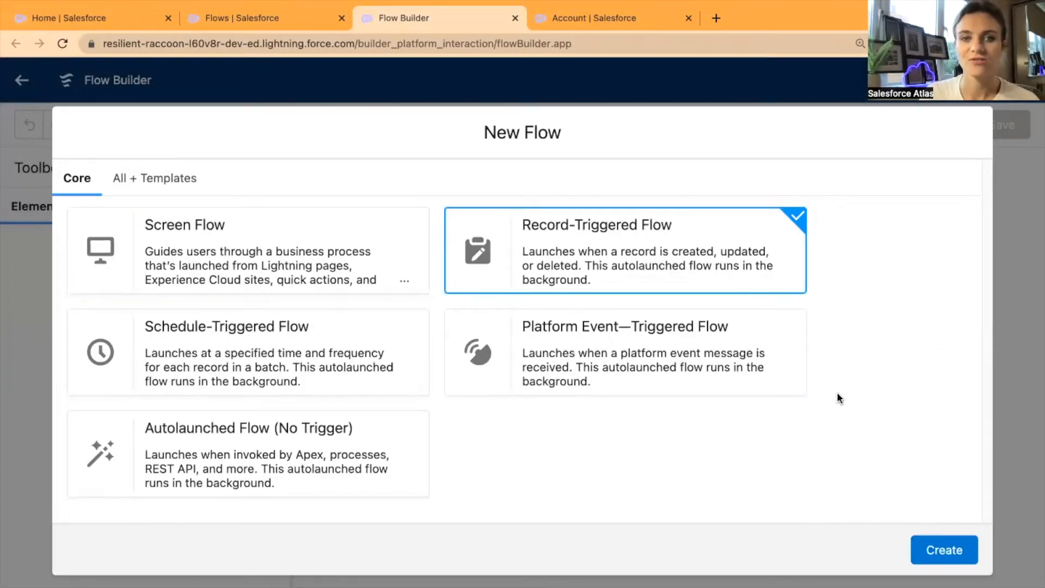
{"action": "left_click", "coordinate": [942, 549]}
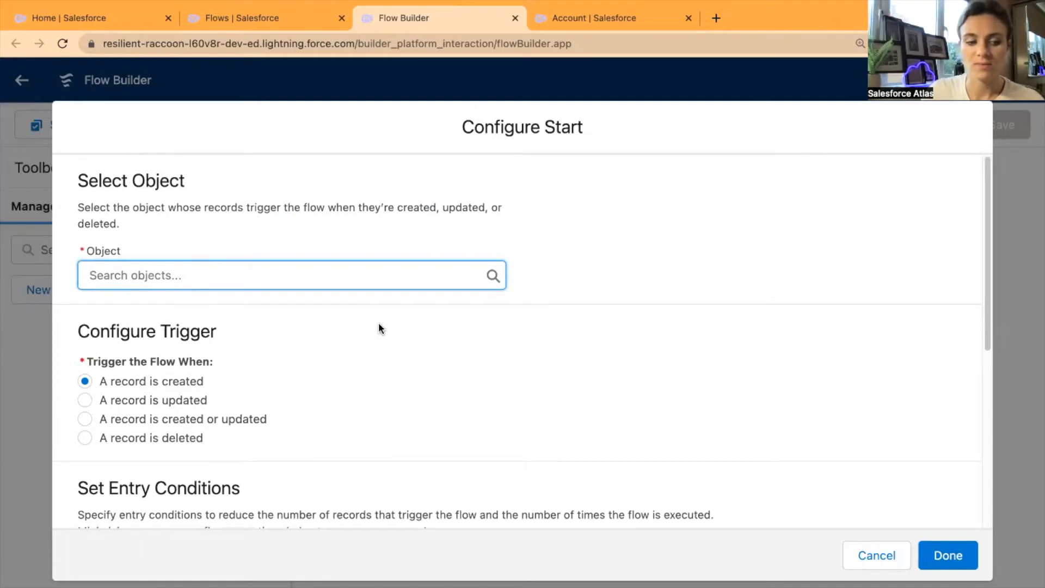
{"action": "type", "text": "acc"}
{"action": "left_click", "coordinate": [370, 388]}
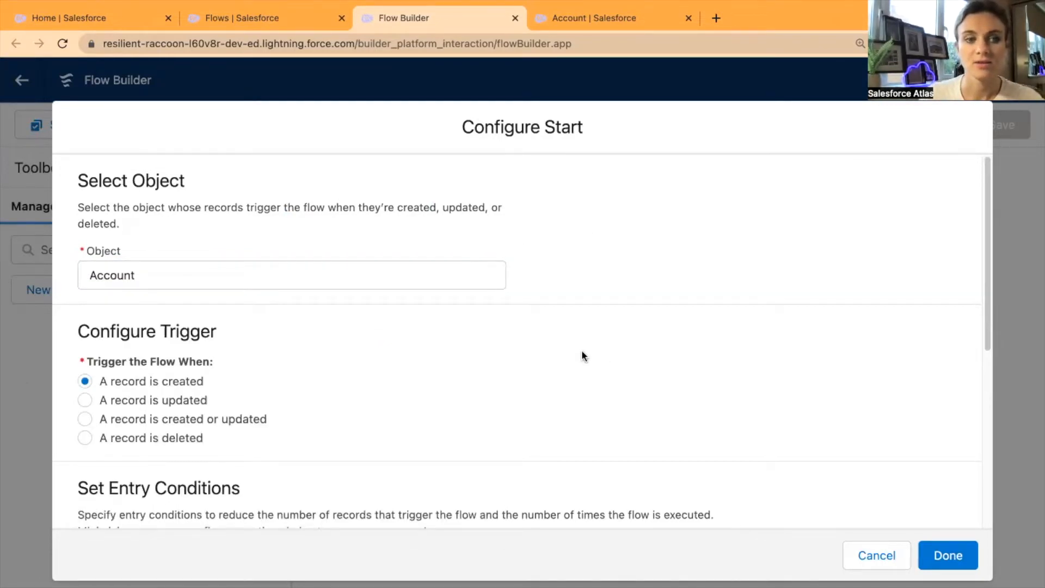
Require all entry conditions to be met (AND) and choose the account's Type field for the first condition.
{"action": "scroll", "coordinate": [438, 390], "scroll_direction": "down", "scroll_amount": 8}
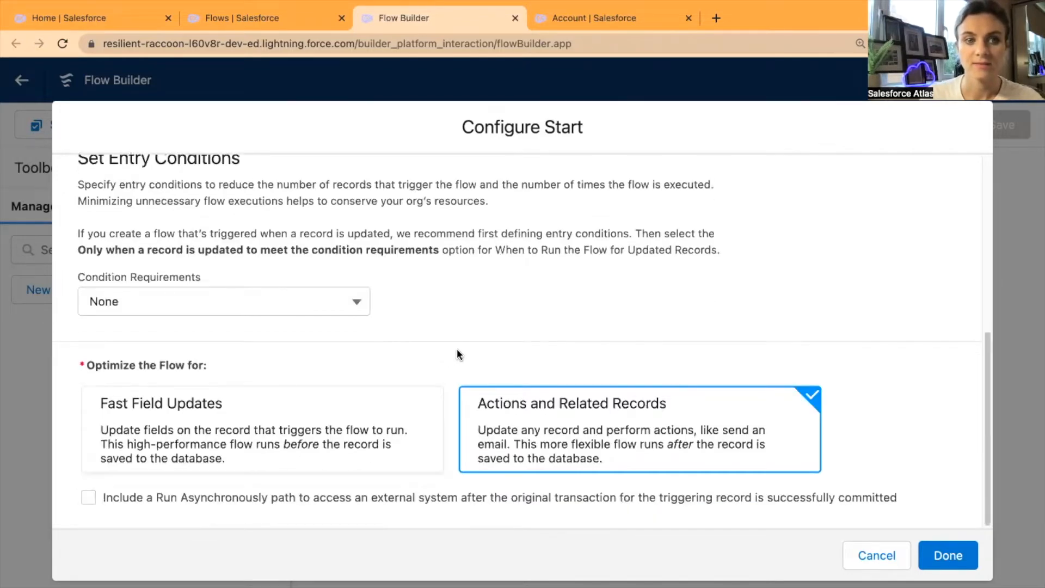
{"action": "scroll", "coordinate": [456, 344], "scroll_direction": "up", "scroll_amount": 2}
{"action": "scroll", "coordinate": [456, 344], "scroll_direction": "down", "scroll_amount": 2}
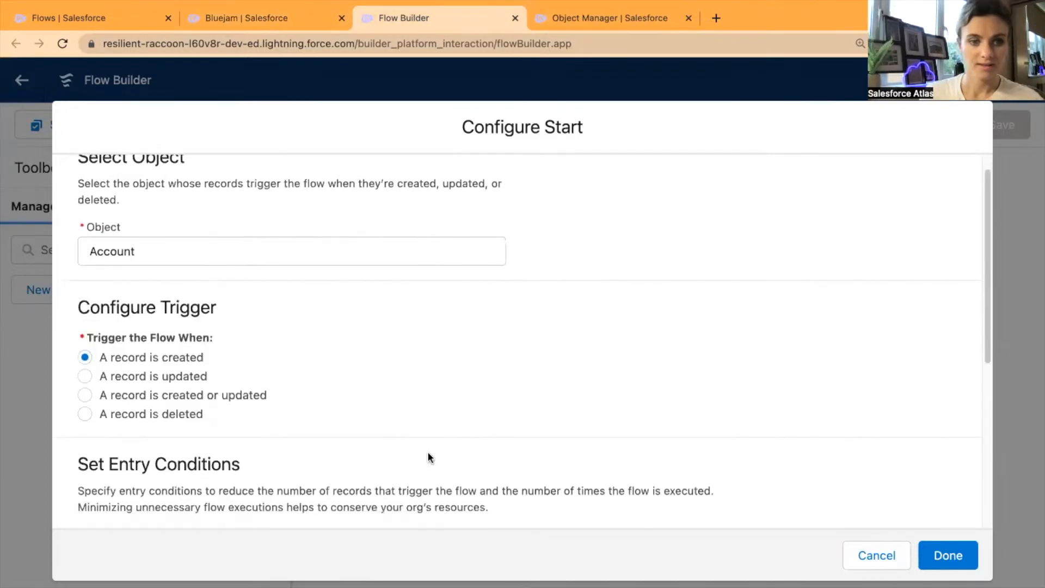
{"action": "scroll", "coordinate": [423, 443], "scroll_direction": "down", "scroll_amount": 4}
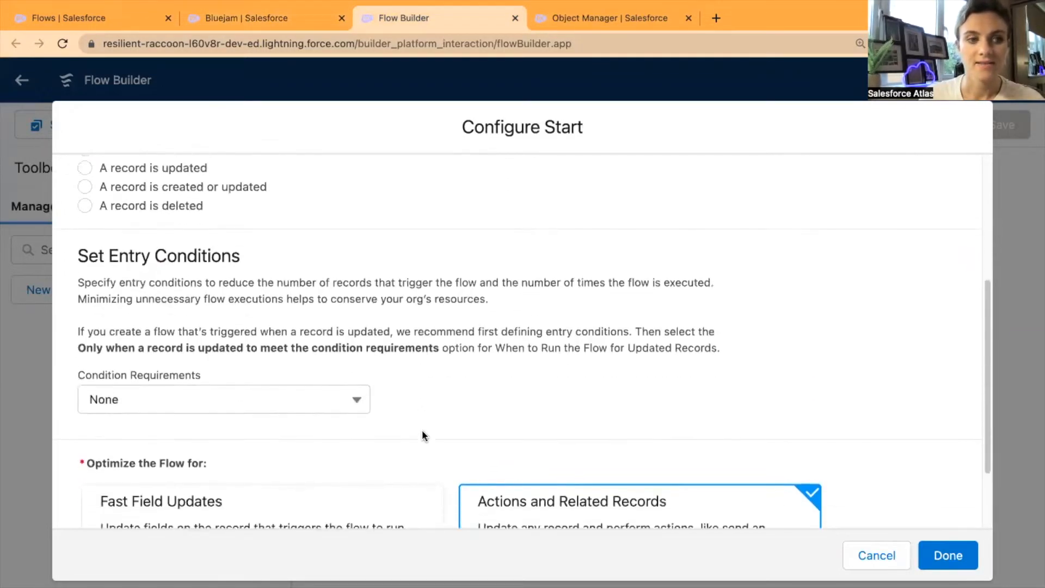
{"action": "left_click", "coordinate": [353, 387]}
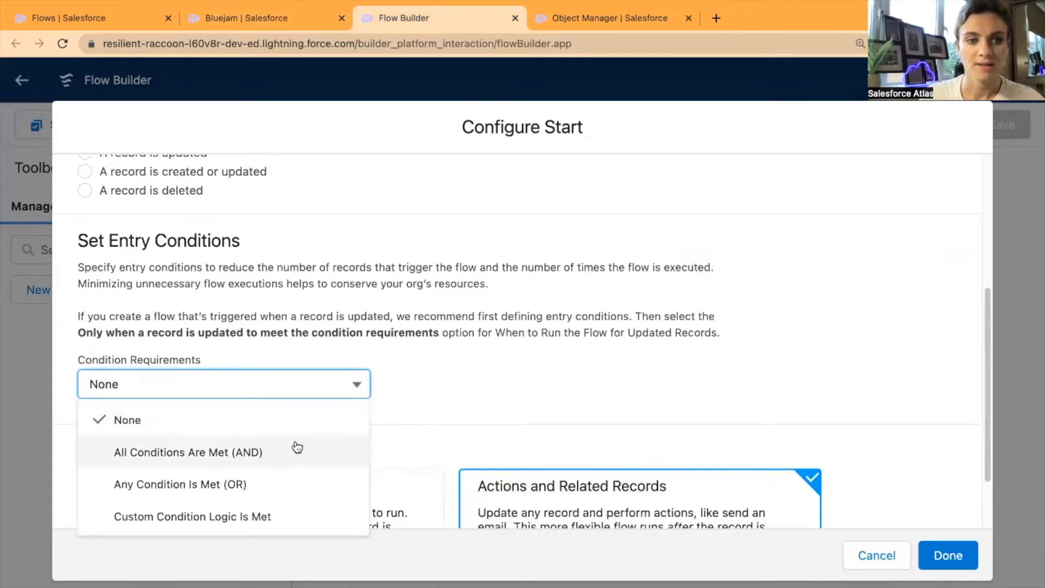
{"action": "left_click", "coordinate": [273, 452]}
{"action": "left_click", "coordinate": [318, 447]}
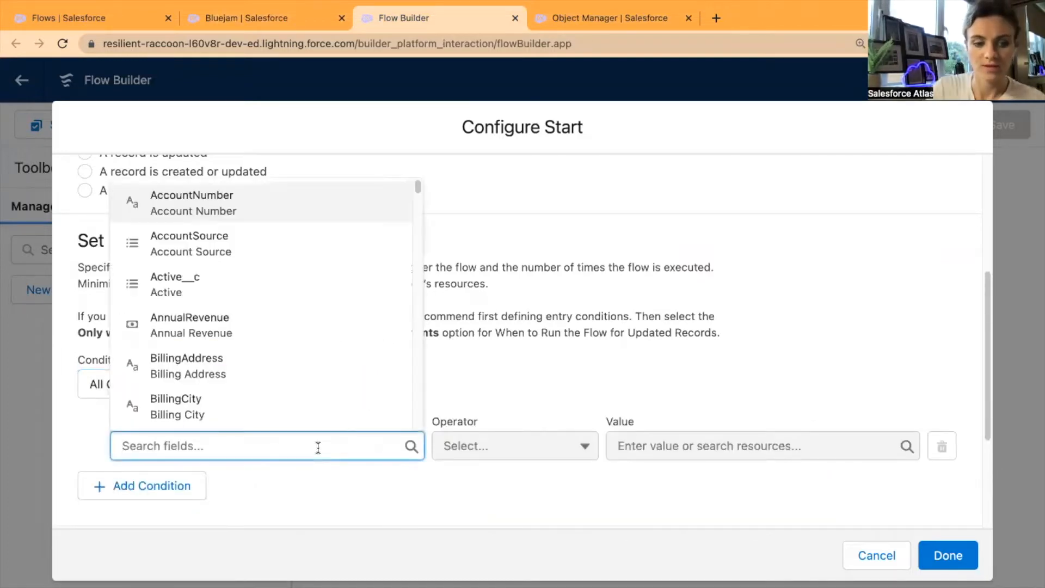
{"action": "type", "text": "t"}
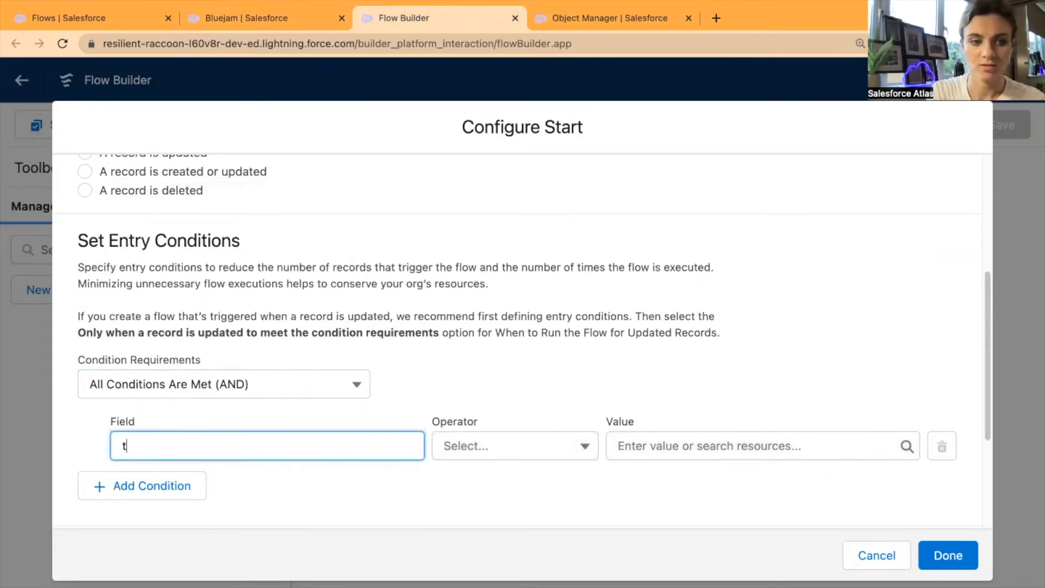
{"action": "type", "text": "yoype"}
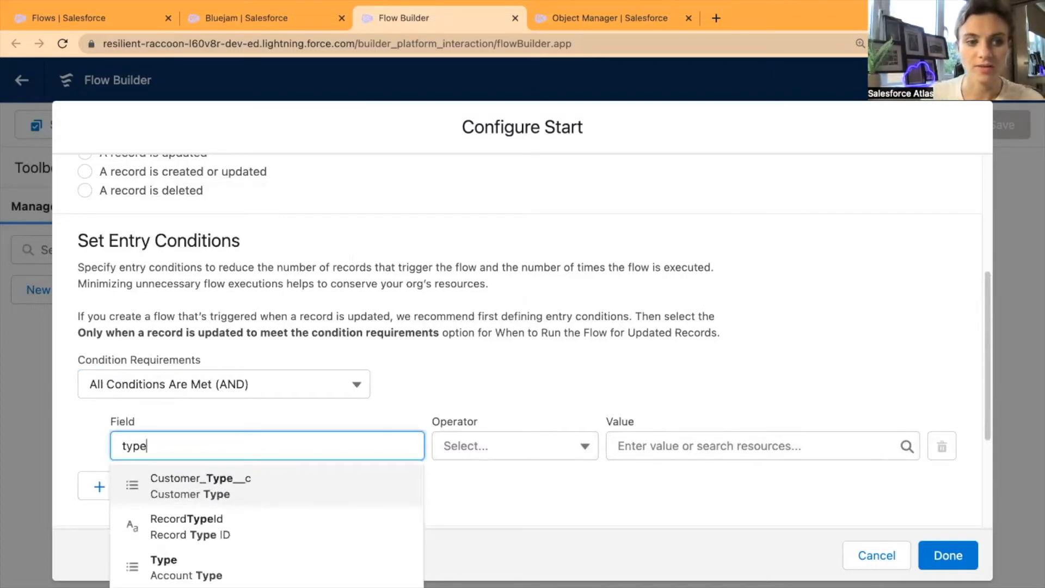
{"action": "left_click", "coordinate": [252, 564]}
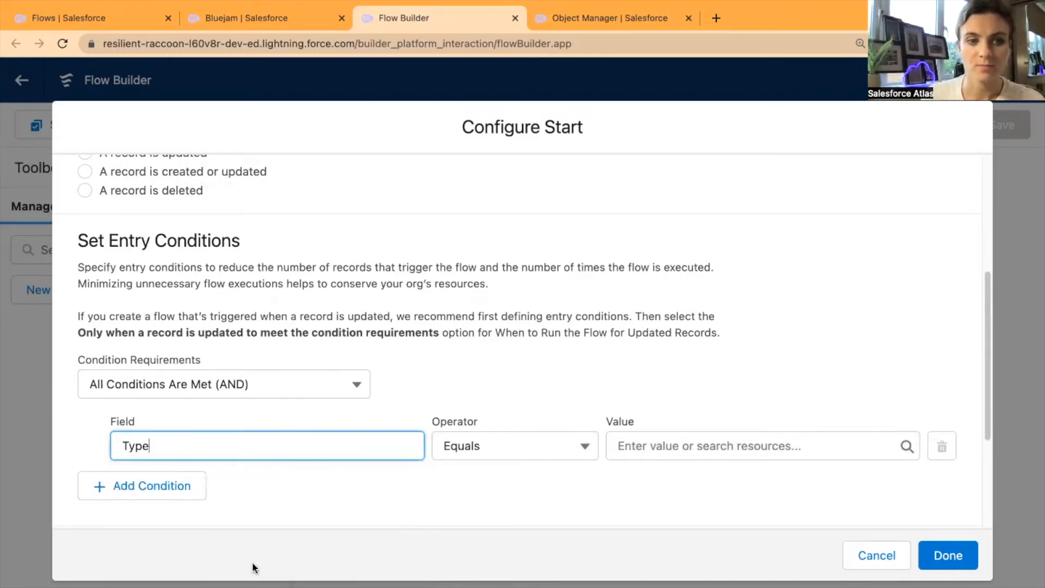
{"action": "left_click", "coordinate": [533, 382]}
Examine the available Type picklist values on the Bluejam account record.
{"action": "left_click", "coordinate": [237, 13]}
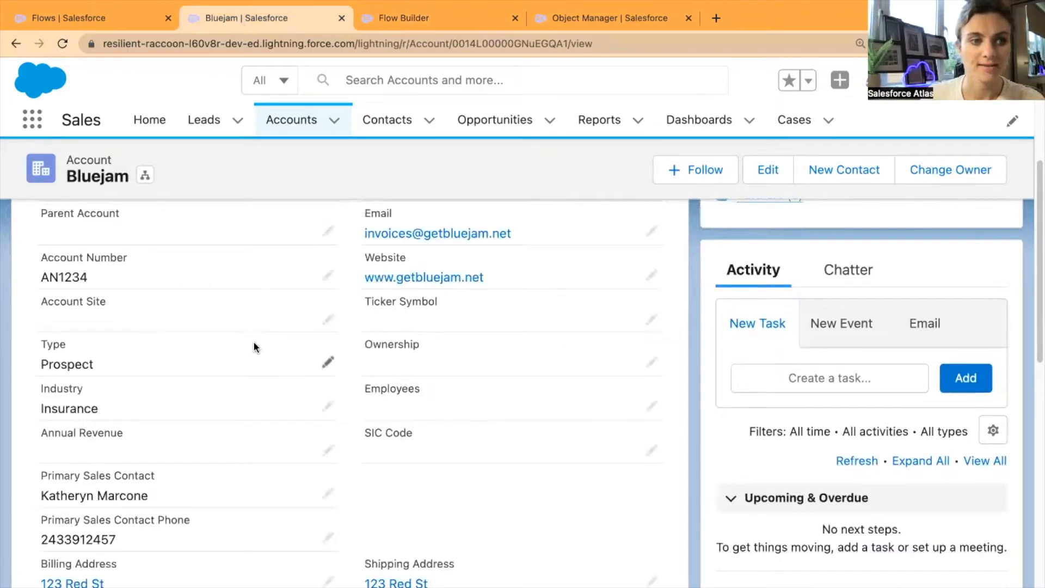
{"action": "left_click", "coordinate": [327, 362]}
{"action": "left_click", "coordinate": [325, 387]}
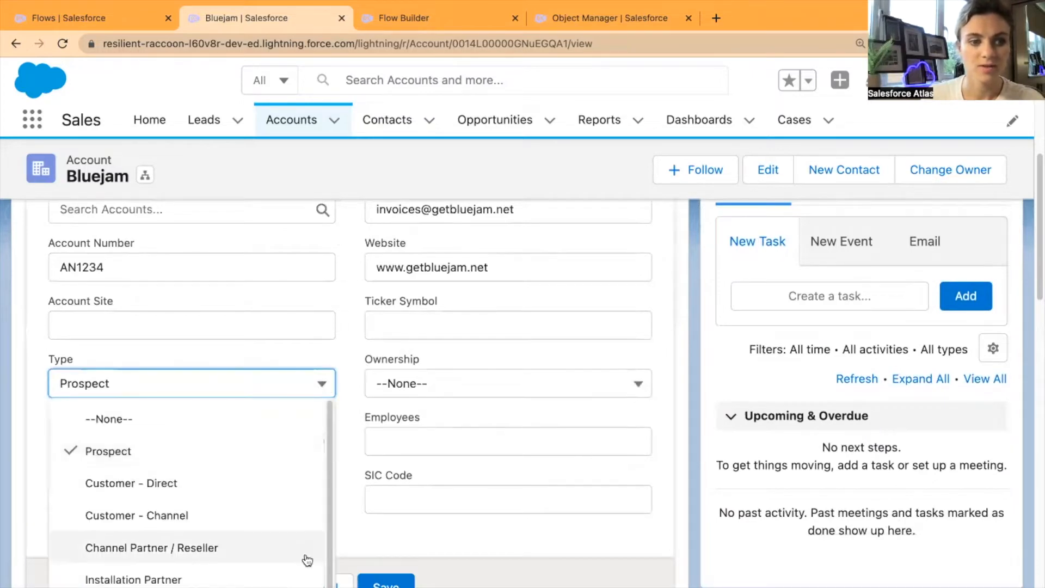
{"action": "scroll", "coordinate": [308, 583], "scroll_direction": "down", "scroll_amount": 1}
{"action": "scroll", "coordinate": [190, 493], "scroll_direction": "down", "scroll_amount": 1}
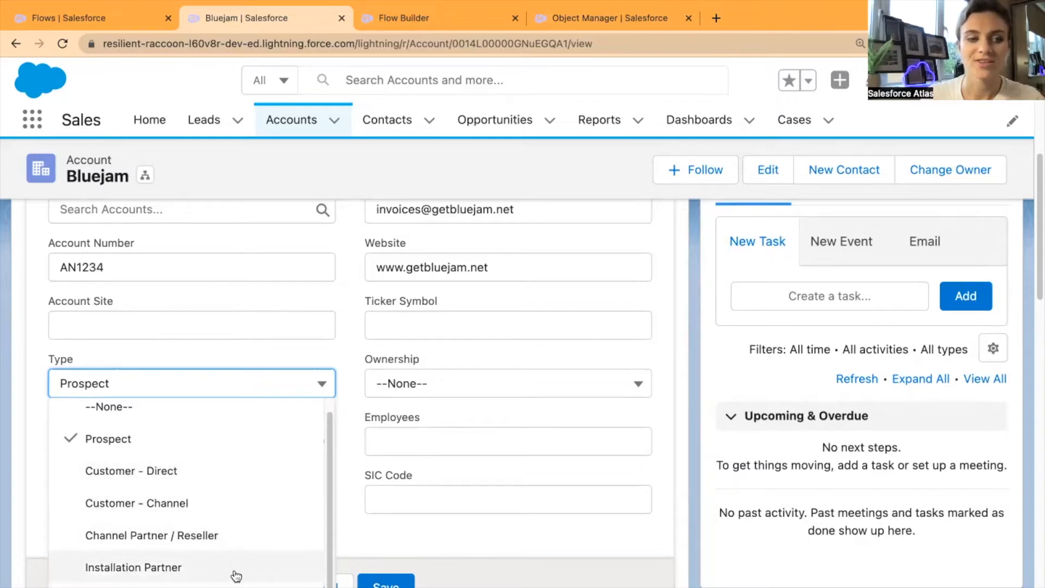
{"action": "left_click", "coordinate": [343, 360]}
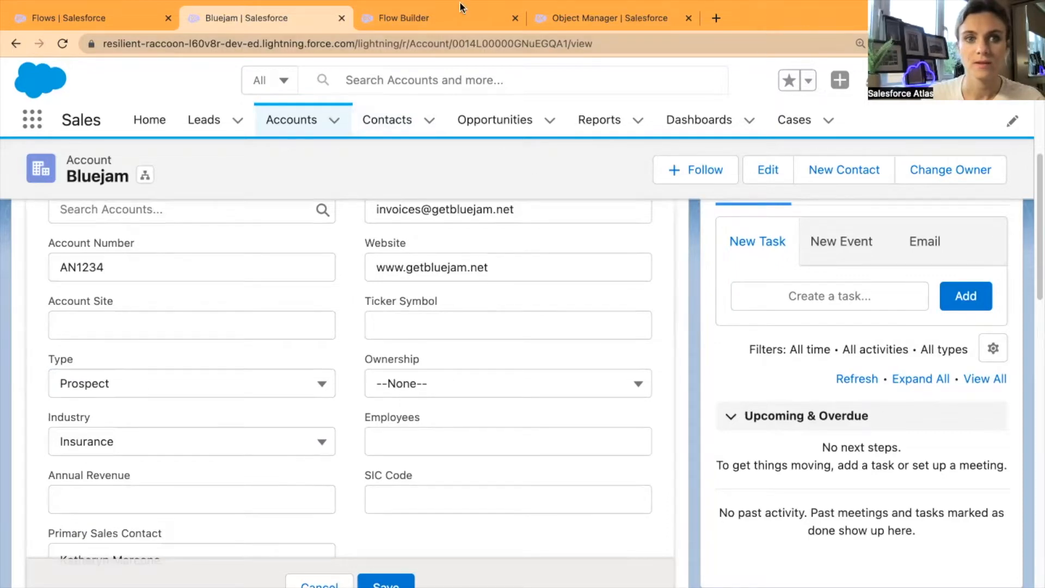
Return to the flow's start configuration and trigger the flow when a record is created or updated.
{"action": "left_click", "coordinate": [403, 18]}
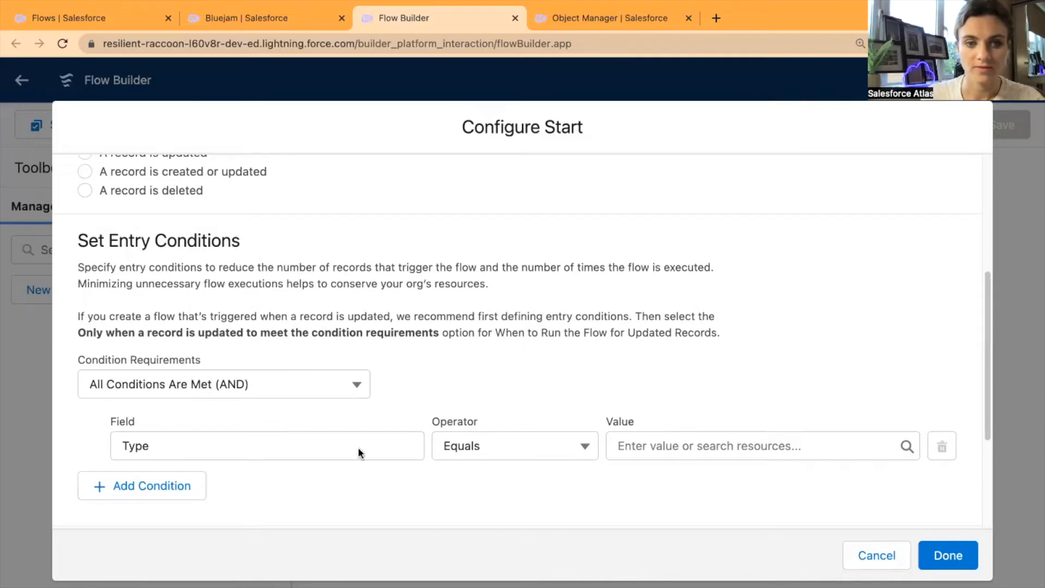
{"action": "left_click", "coordinate": [521, 455]}
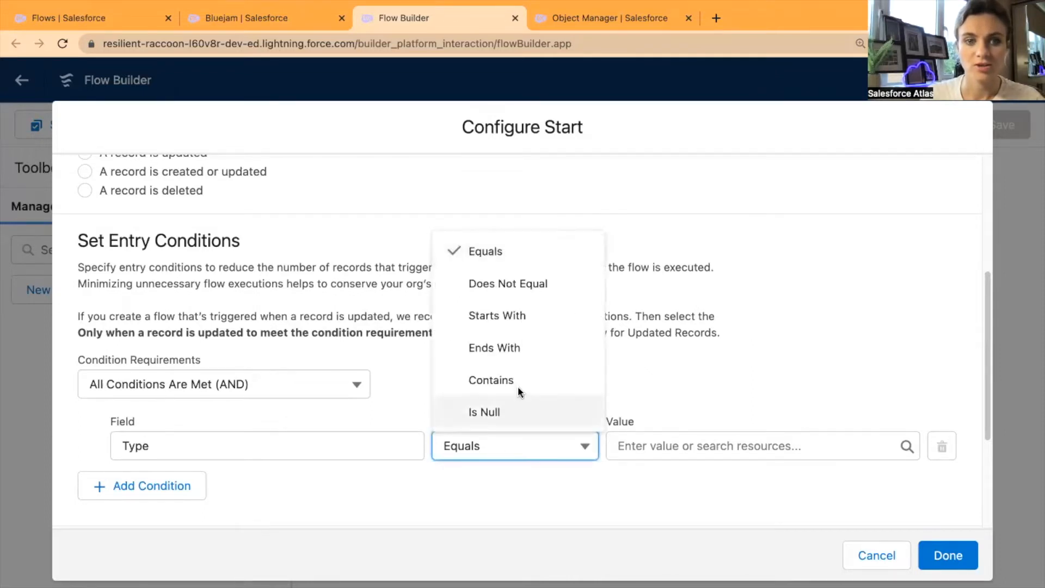
{"action": "left_click", "coordinate": [531, 256]}
{"action": "scroll", "coordinate": [172, 193], "scroll_direction": "up", "scroll_amount": 1}
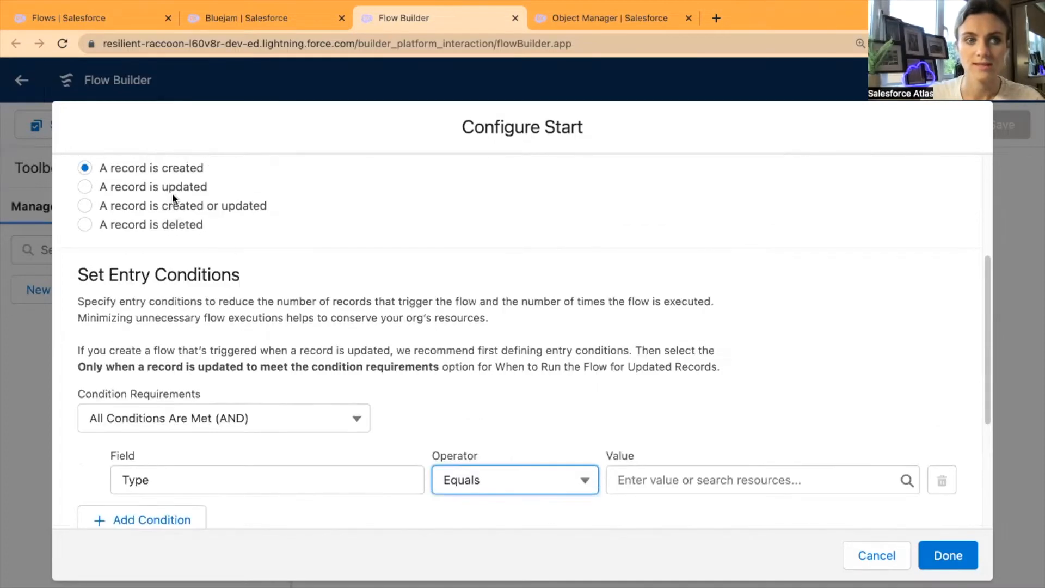
{"action": "left_click", "coordinate": [175, 206]}
Set the Type entry condition's operator to Is Changed and its value to the global constant True.
{"action": "scroll", "coordinate": [518, 403], "scroll_direction": "down", "scroll_amount": 4}
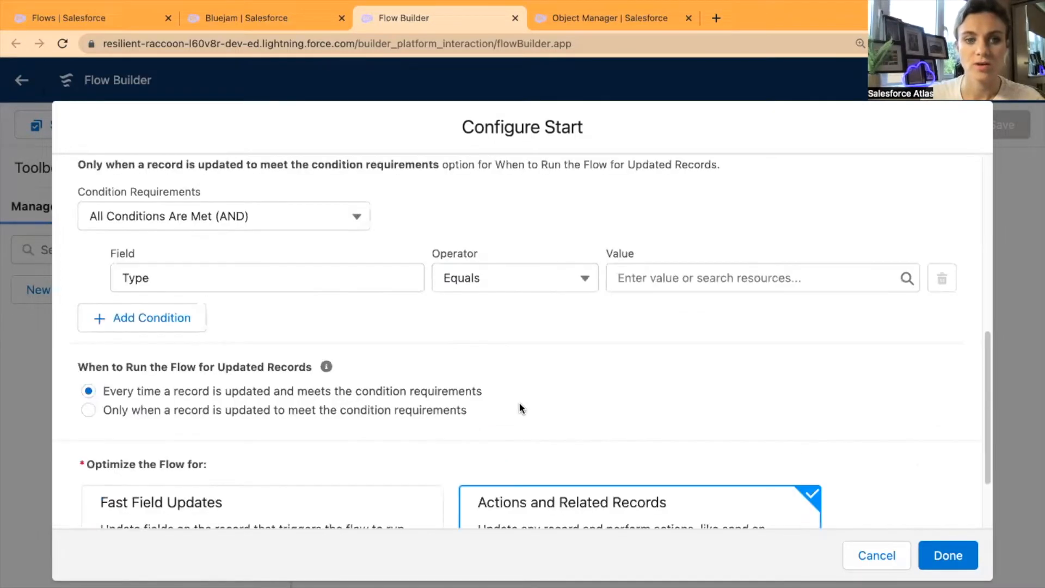
{"action": "left_click", "coordinate": [502, 285]}
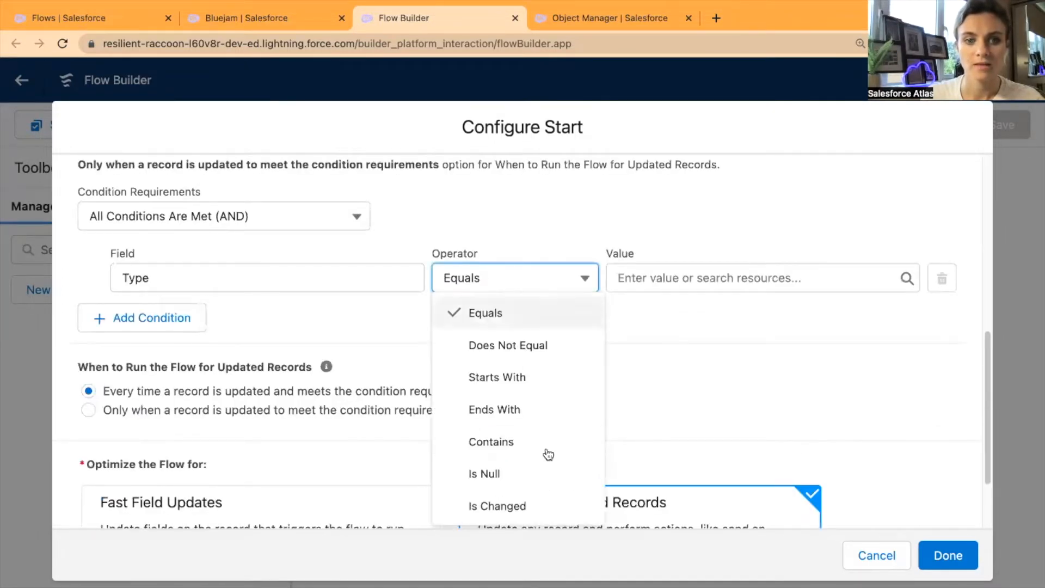
{"action": "left_click", "coordinate": [550, 511]}
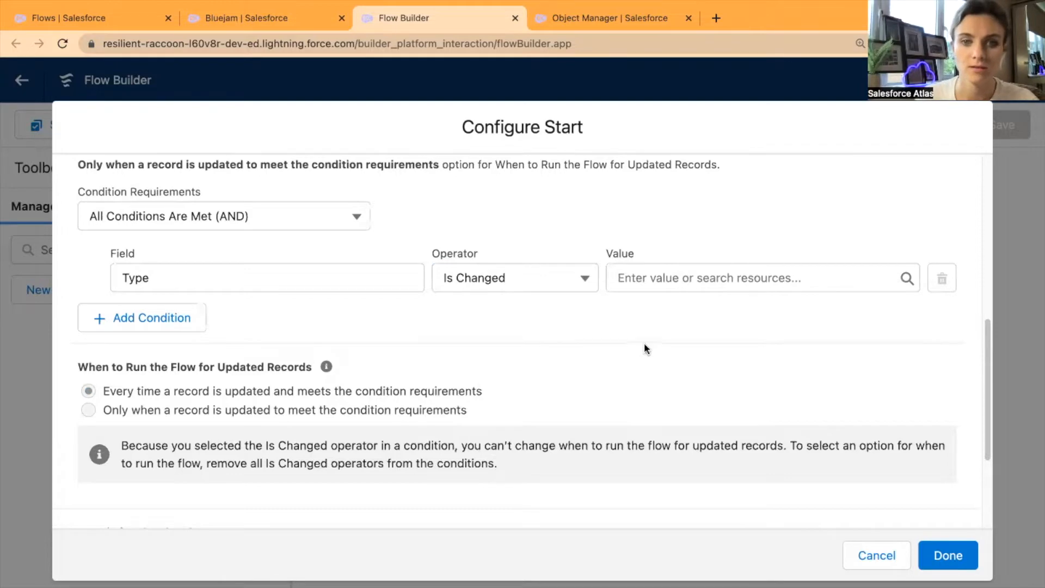
{"action": "left_click", "coordinate": [699, 281]}
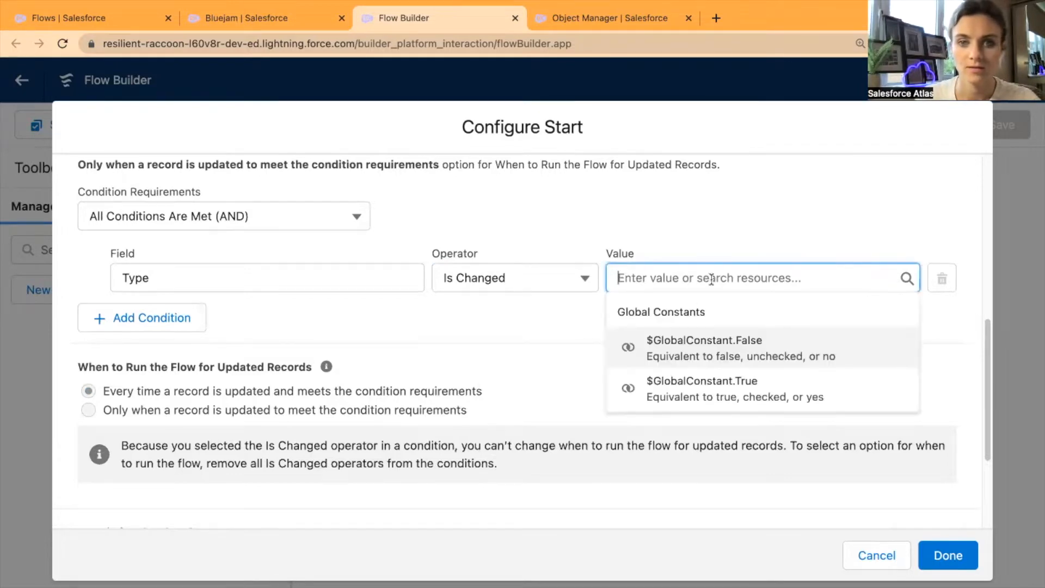
{"action": "left_click", "coordinate": [792, 391]}
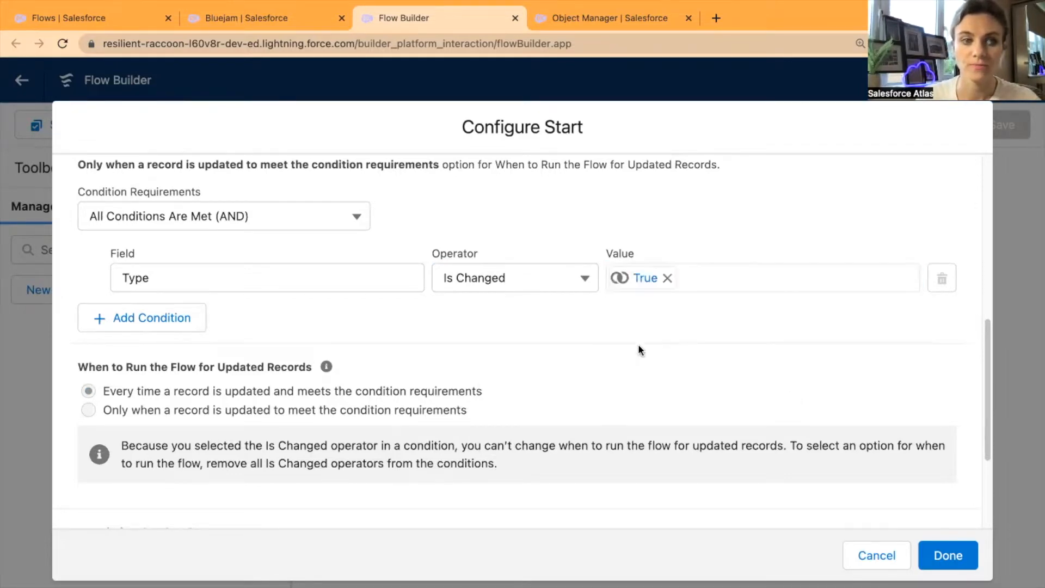
Review the trigger, run and optimization settings, and complete the start configuration with Actions and Related Records.
{"action": "scroll", "coordinate": [577, 365], "scroll_direction": "up", "scroll_amount": 1}
{"action": "scroll", "coordinate": [599, 381], "scroll_direction": "down", "scroll_amount": 4}
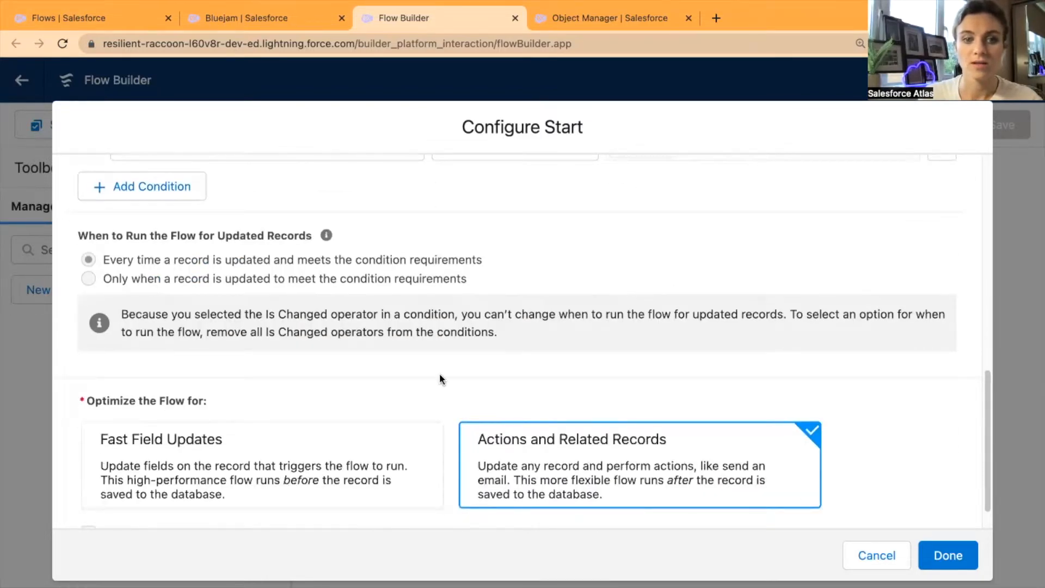
{"action": "scroll", "coordinate": [436, 375], "scroll_direction": "down", "scroll_amount": 1}
{"action": "scroll", "coordinate": [176, 289], "scroll_direction": "up", "scroll_amount": 2}
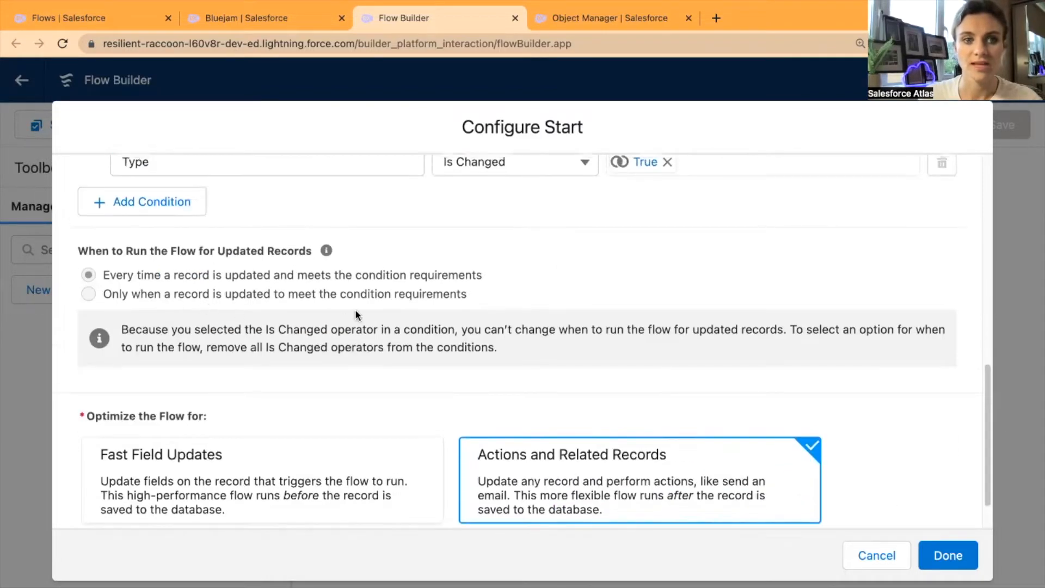
{"action": "scroll", "coordinate": [381, 283], "scroll_direction": "up", "scroll_amount": 2}
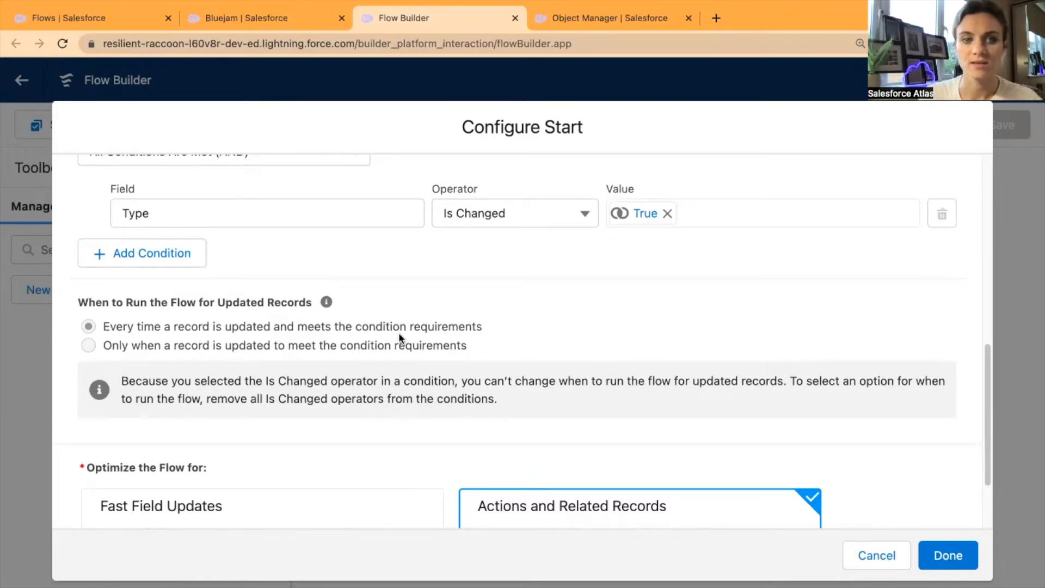
{"action": "scroll", "coordinate": [671, 388], "scroll_direction": "up", "scroll_amount": 5}
{"action": "scroll", "coordinate": [671, 384], "scroll_direction": "down", "scroll_amount": 5}
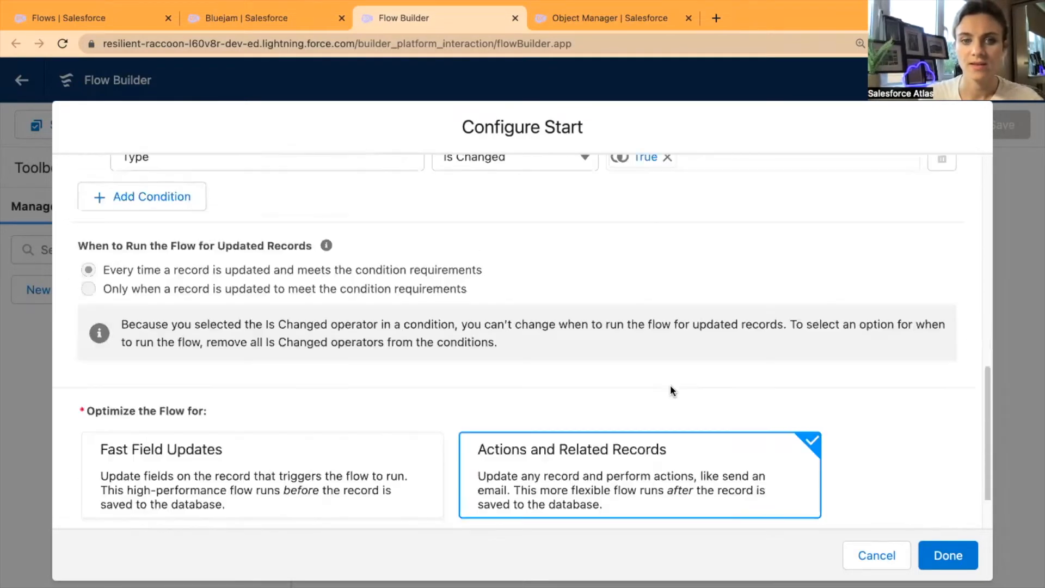
{"action": "left_click", "coordinate": [947, 558]}
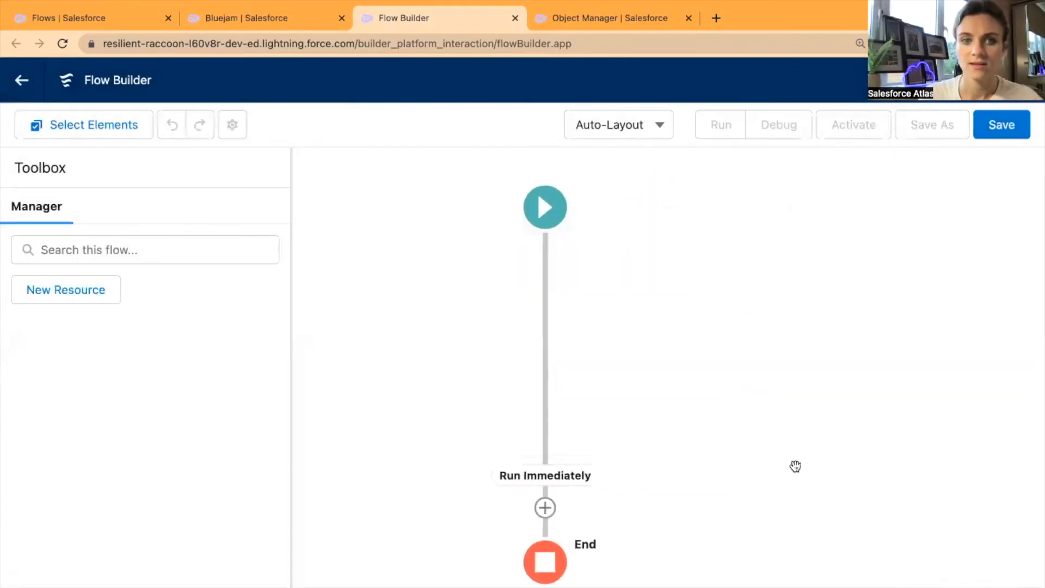
Switch the flow canvas to the Freeform layout and reposition the Start element.
{"action": "left_click", "coordinate": [651, 136]}
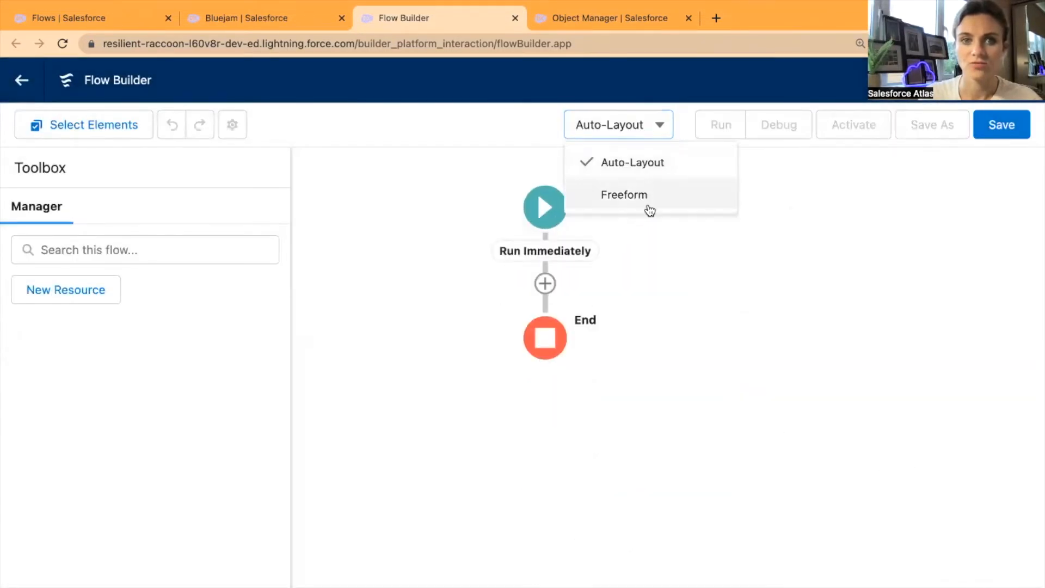
{"action": "left_click", "coordinate": [646, 196]}
{"action": "left_click_drag", "start_coordinate": [849, 352], "coordinate": [665, 340]}
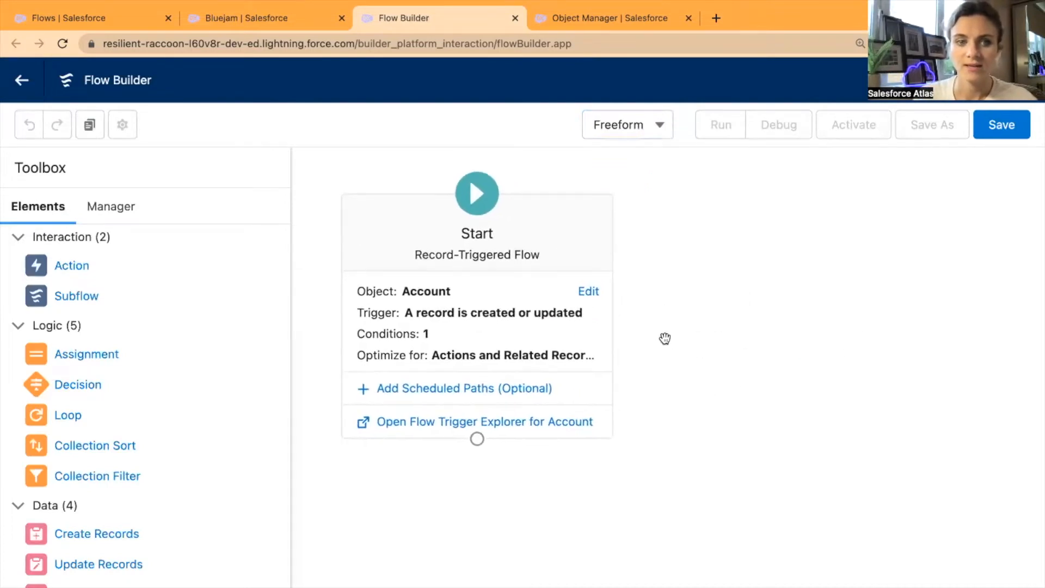
{"action": "mouse_move", "coordinate": [596, 504]}
{"action": "left_mouse_down"}
{"action": "mouse_move", "coordinate": [592, 494]}
{"action": "mouse_move", "coordinate": [605, 494]}
{"action": "left_mouse_up"}
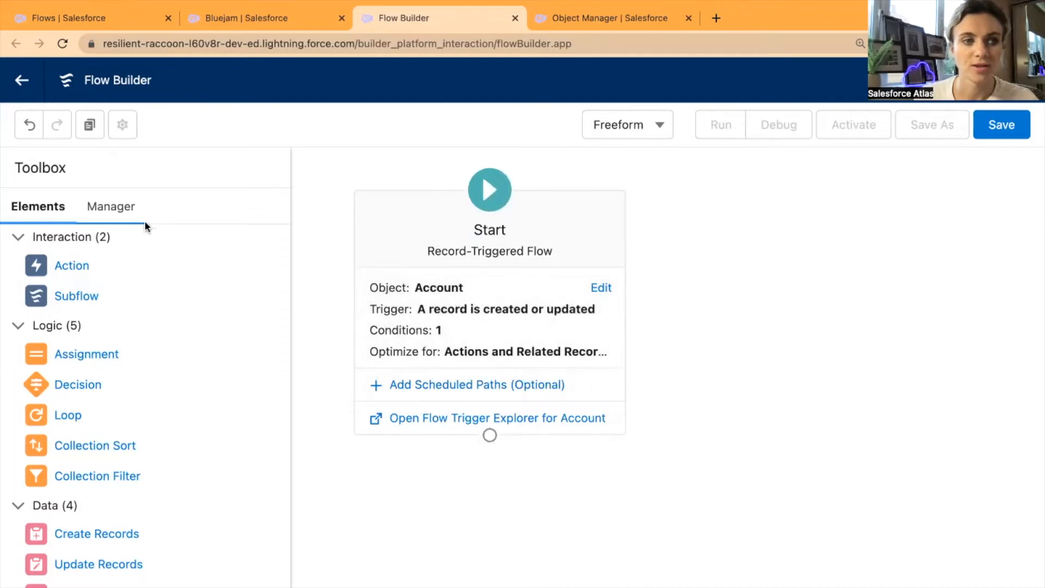
Add an Assignment element to the flow canvas and label it "Add record type" with the API name Add_record_type.
{"action": "left_click", "coordinate": [115, 212]}
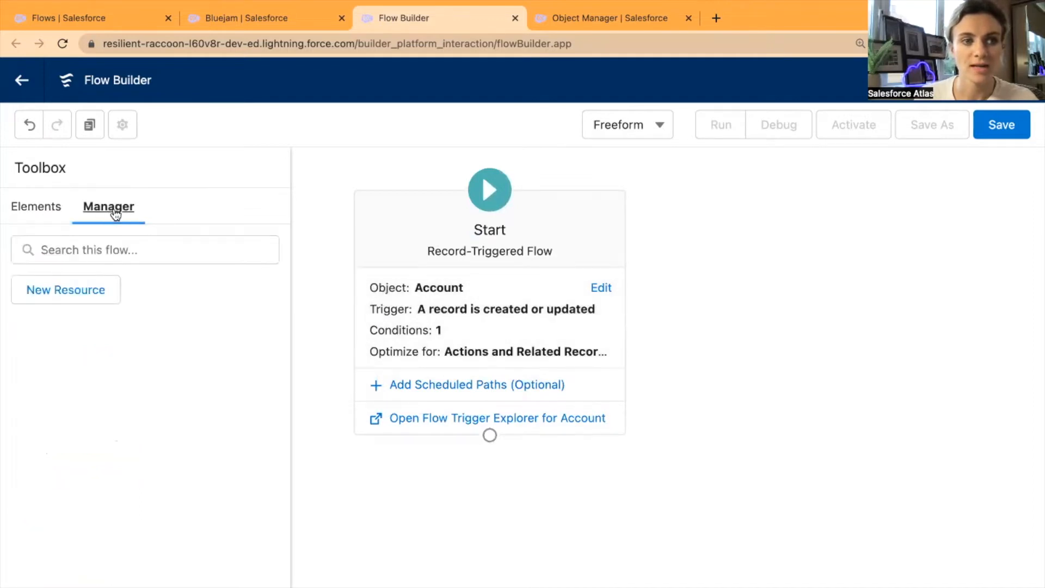
{"action": "left_click", "coordinate": [38, 209]}
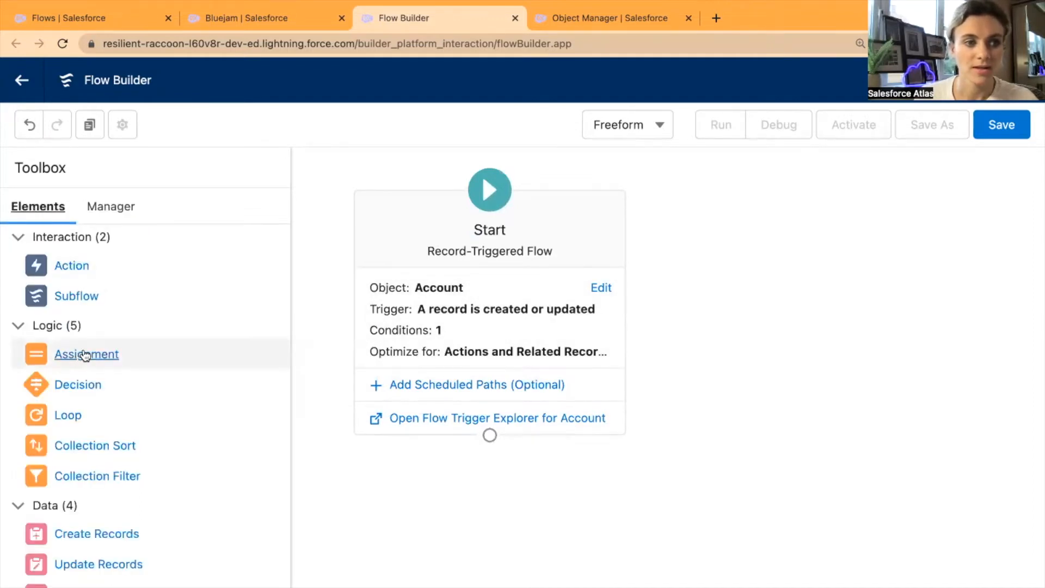
{"action": "left_click_drag", "start_coordinate": [84, 354], "coordinate": [784, 378]}
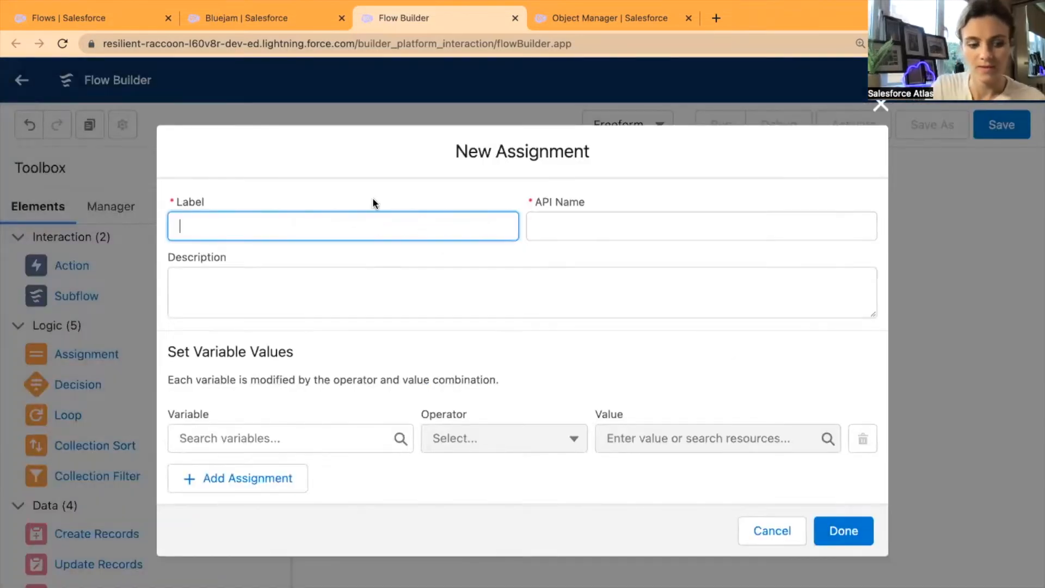
{"action": "type", "text": "Ad"}
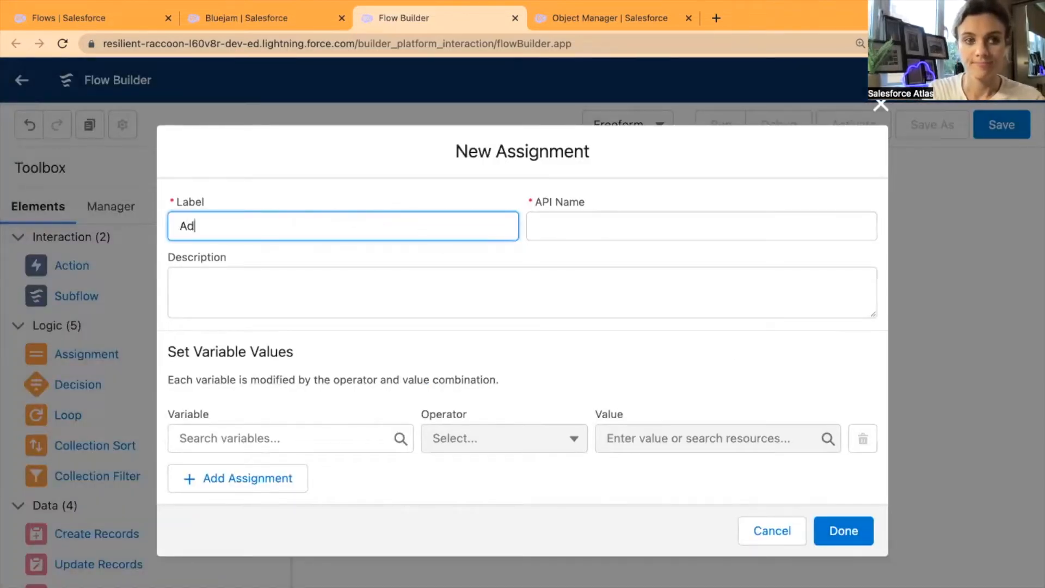
{"action": "type", "text": "d record type"}
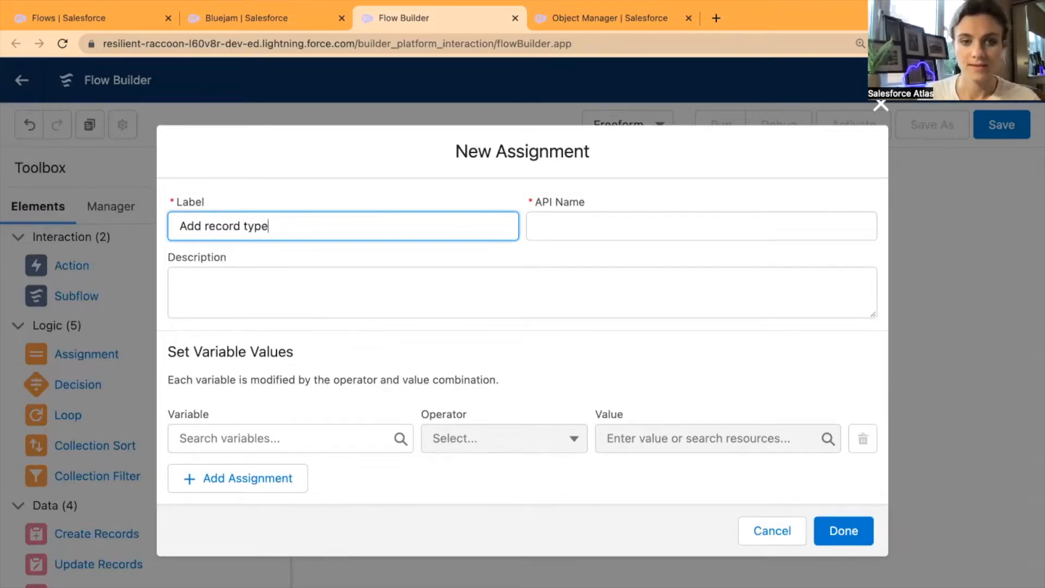
{"action": "key", "text": "Tab"}
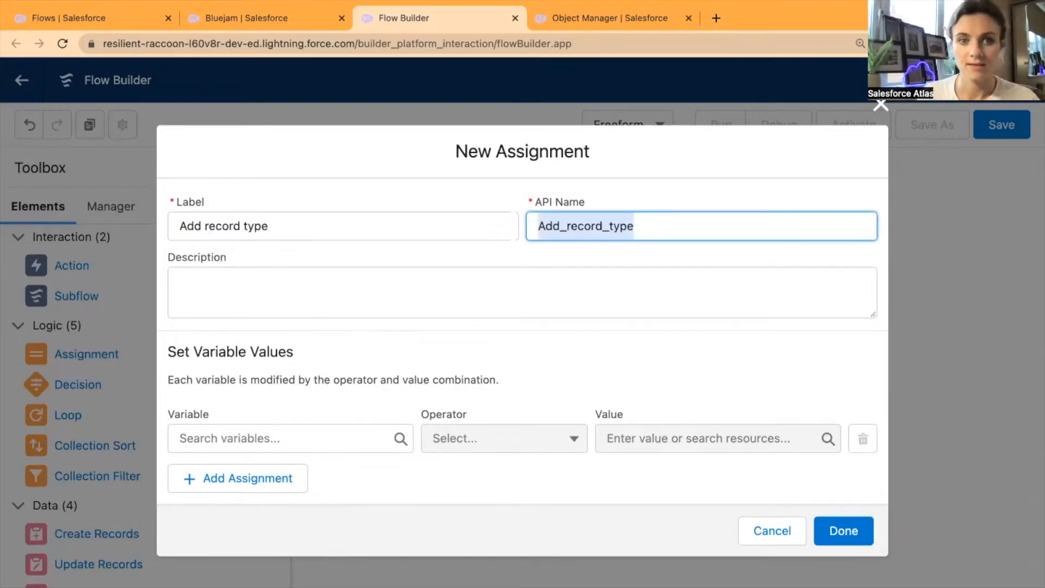
{"action": "left_click", "coordinate": [471, 260]}
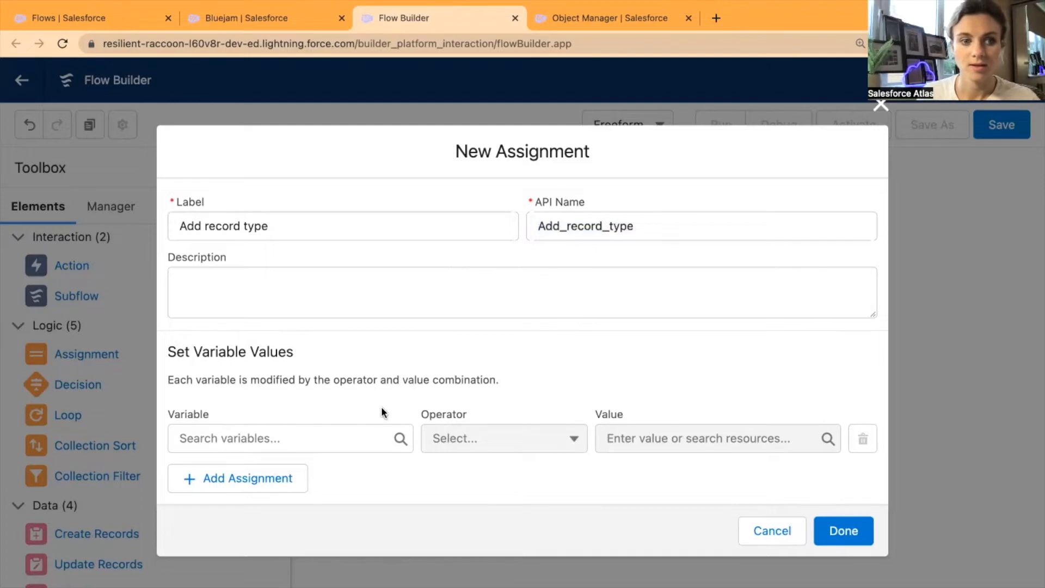
Set the assignment's variable to the triggering record's Record Type ID field.
{"action": "left_click", "coordinate": [326, 440]}
{"action": "type", "text": "l"}
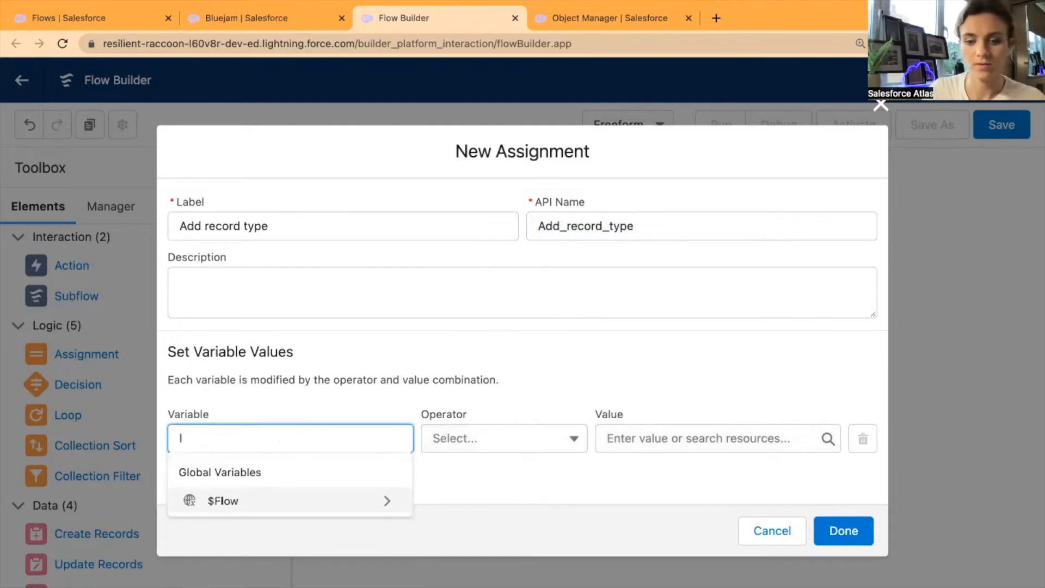
{"action": "key", "text": "BackSpace"}
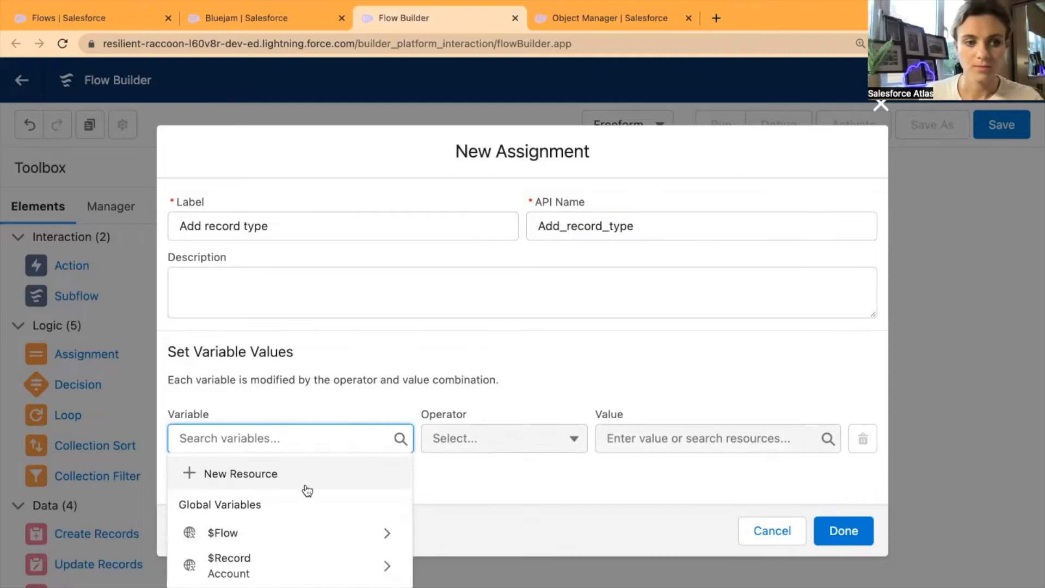
{"action": "left_click", "coordinate": [277, 570]}
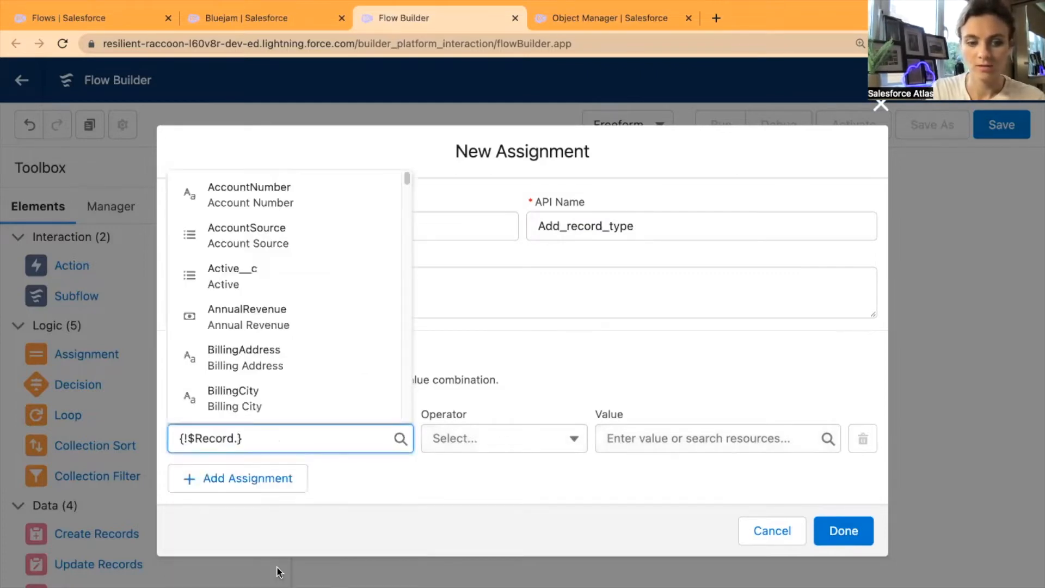
{"action": "type", "text": "record"}
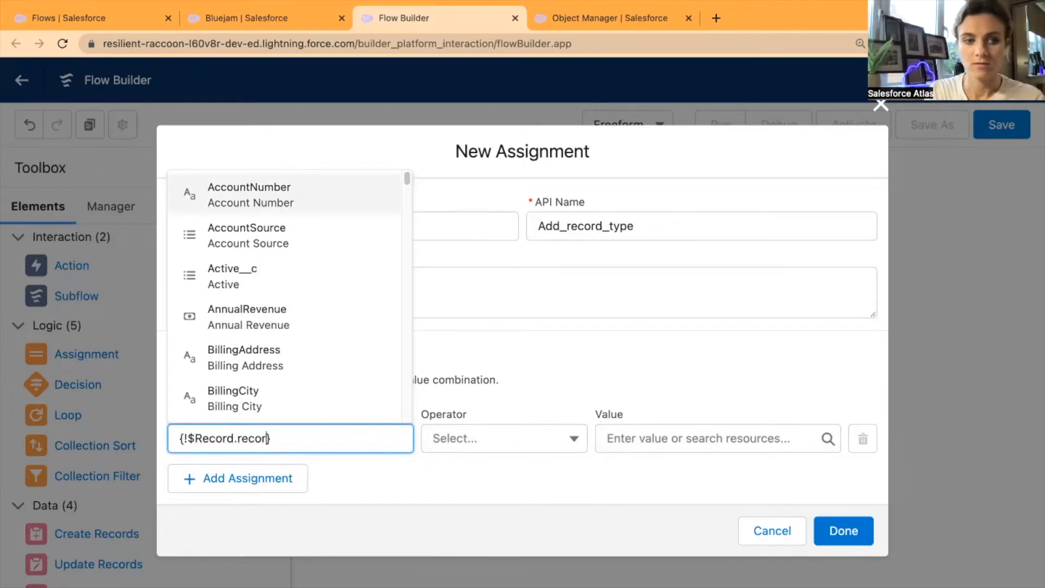
{"action": "type", "text": " type"}
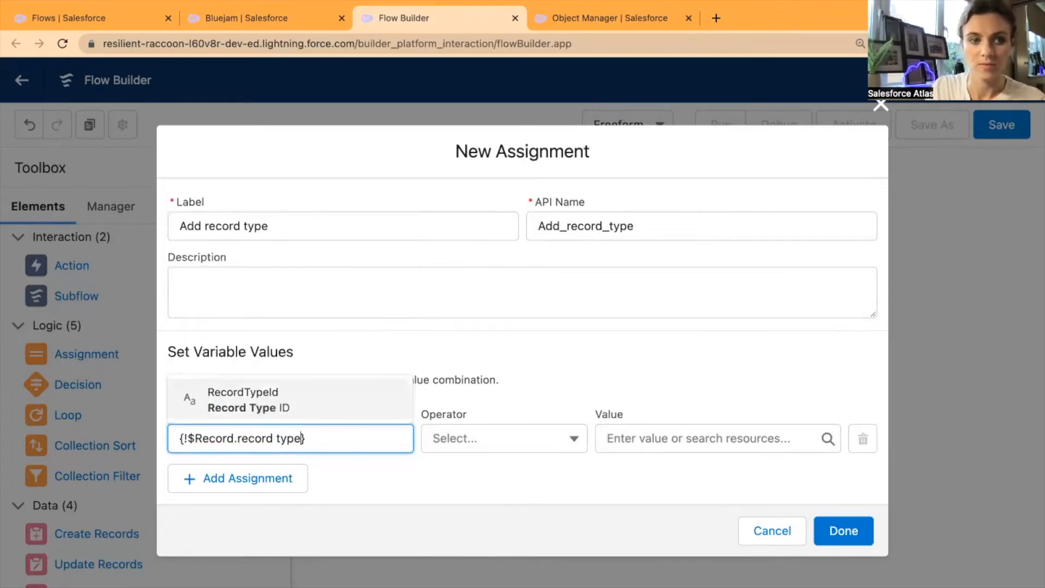
{"action": "left_click", "coordinate": [298, 400]}
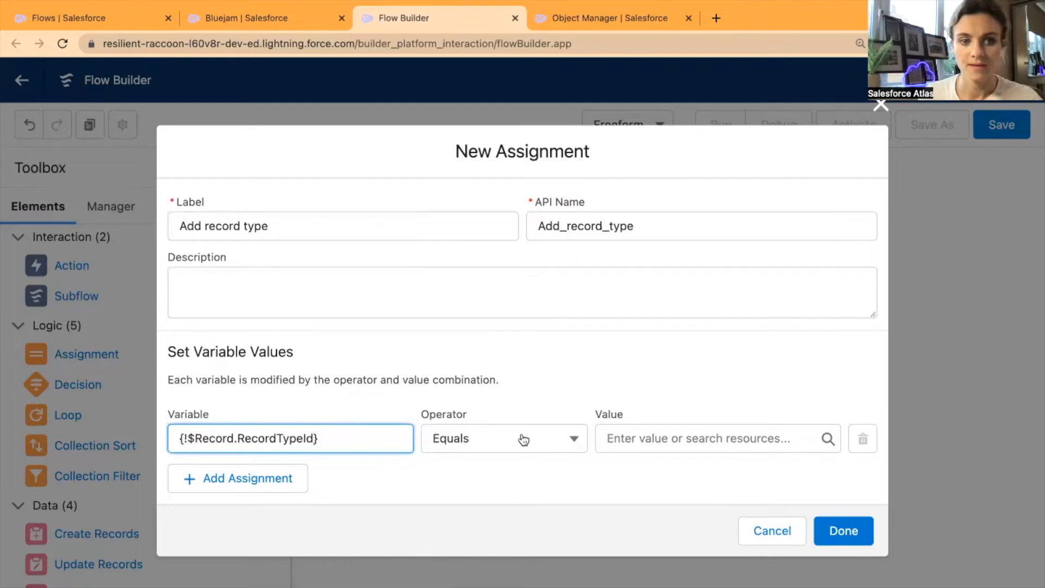
Start a new Formula resource for the assignment's value.
{"action": "left_click", "coordinate": [675, 439]}
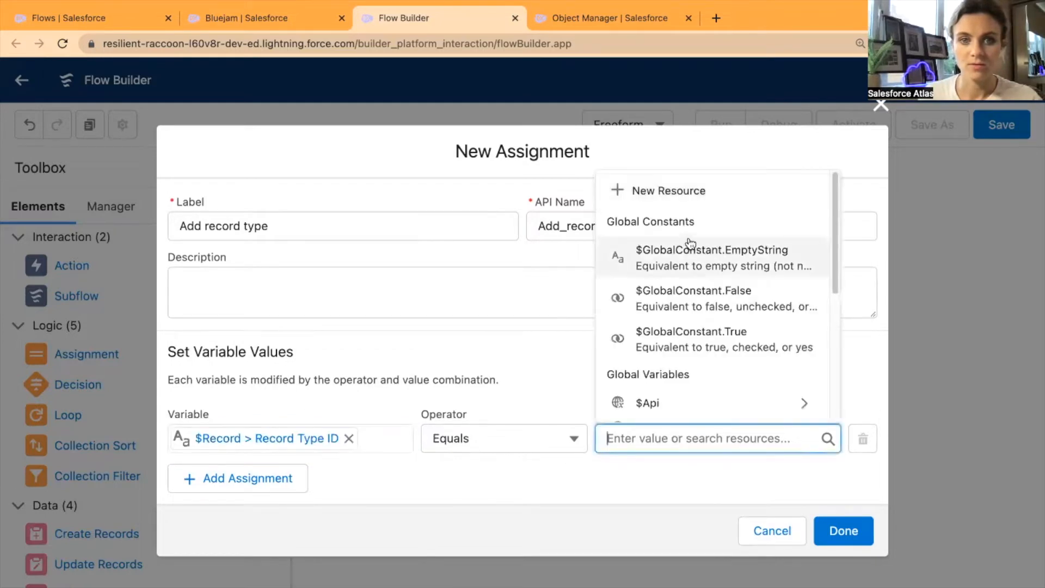
{"action": "left_click", "coordinate": [683, 193]}
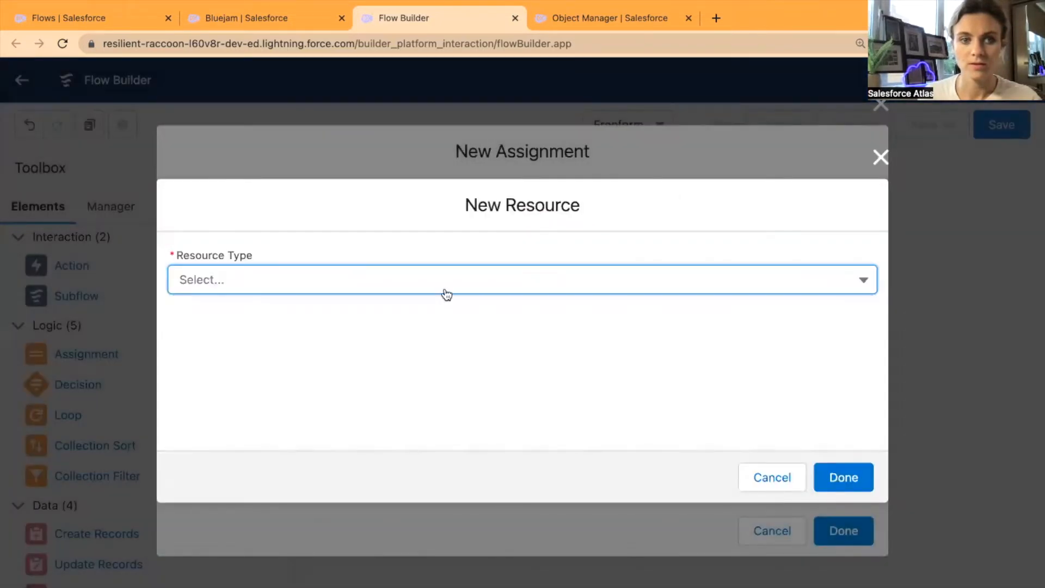
{"action": "left_click", "coordinate": [442, 287]}
{"action": "left_click", "coordinate": [267, 380]}
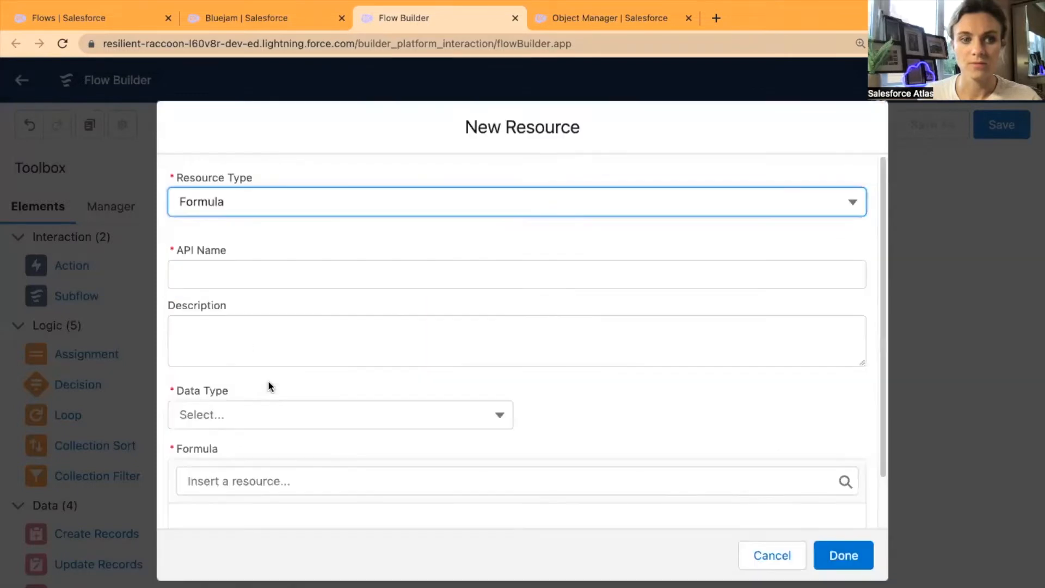
Give the formula resource the API name NewRecordType and set its data type to Text.
{"action": "left_click", "coordinate": [295, 240]}
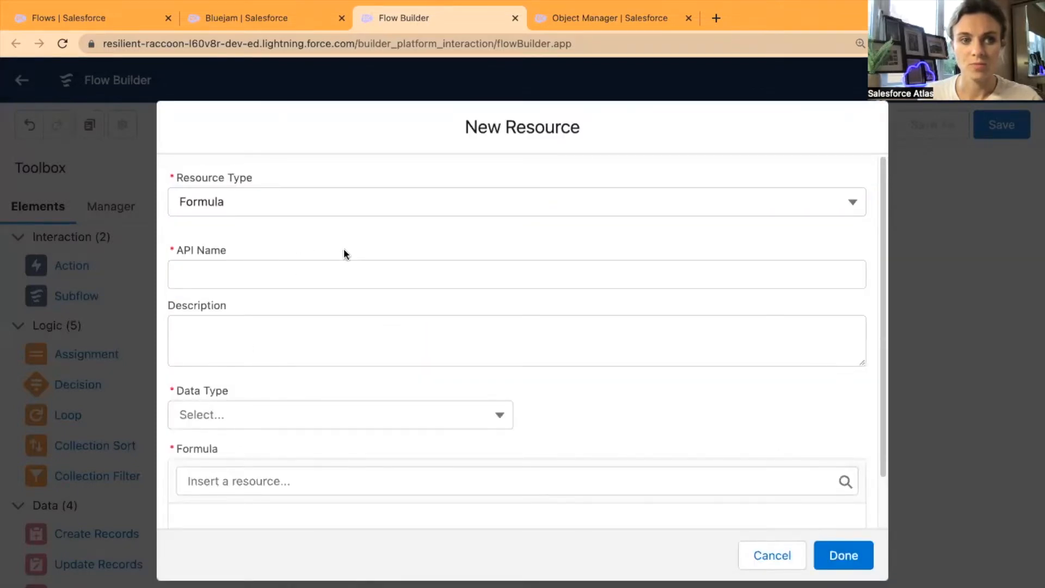
{"action": "left_click", "coordinate": [323, 276]}
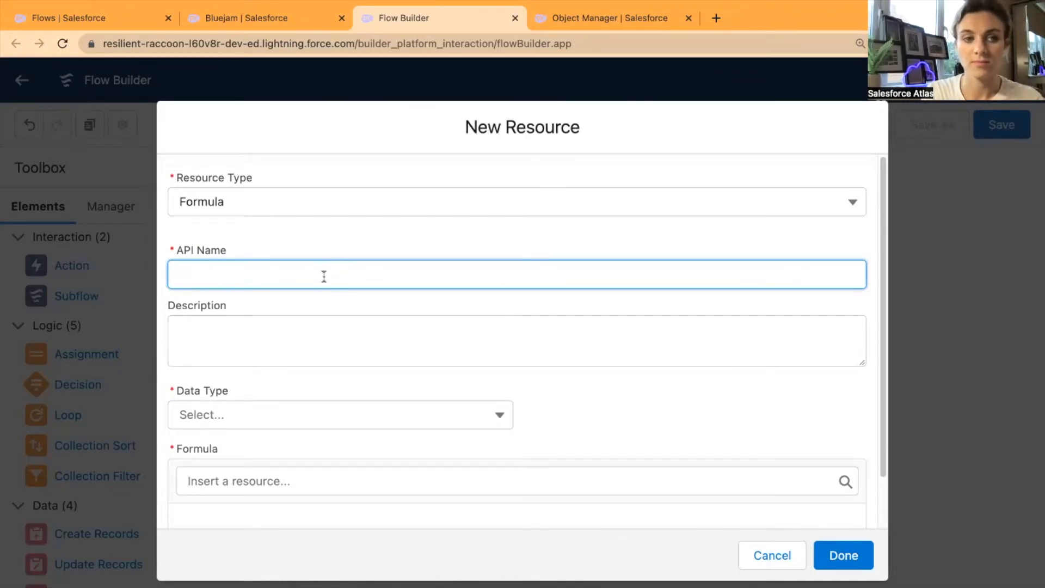
{"action": "type", "text": "NewRe"}
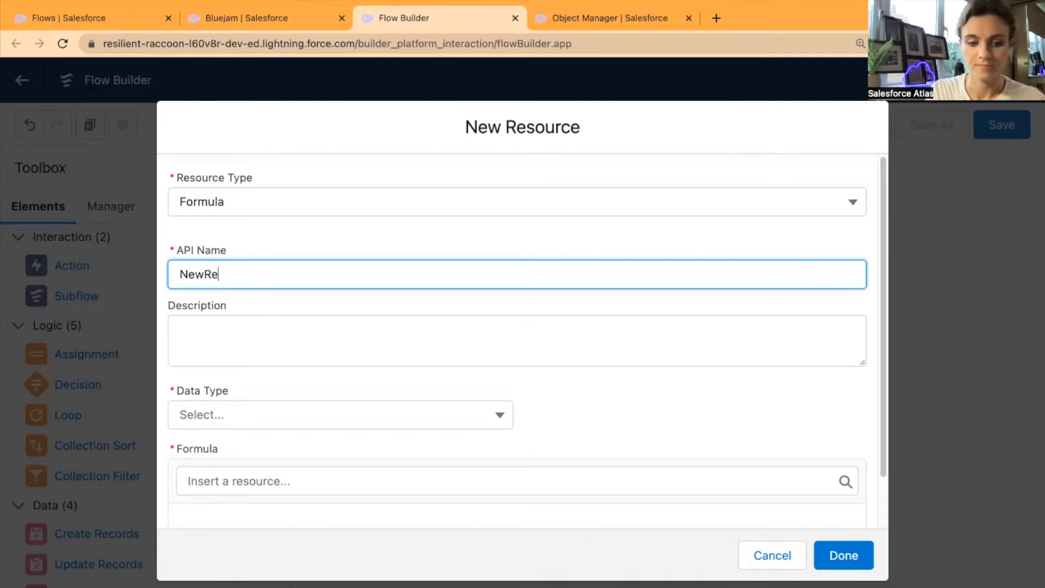
{"action": "type", "text": "cordType"}
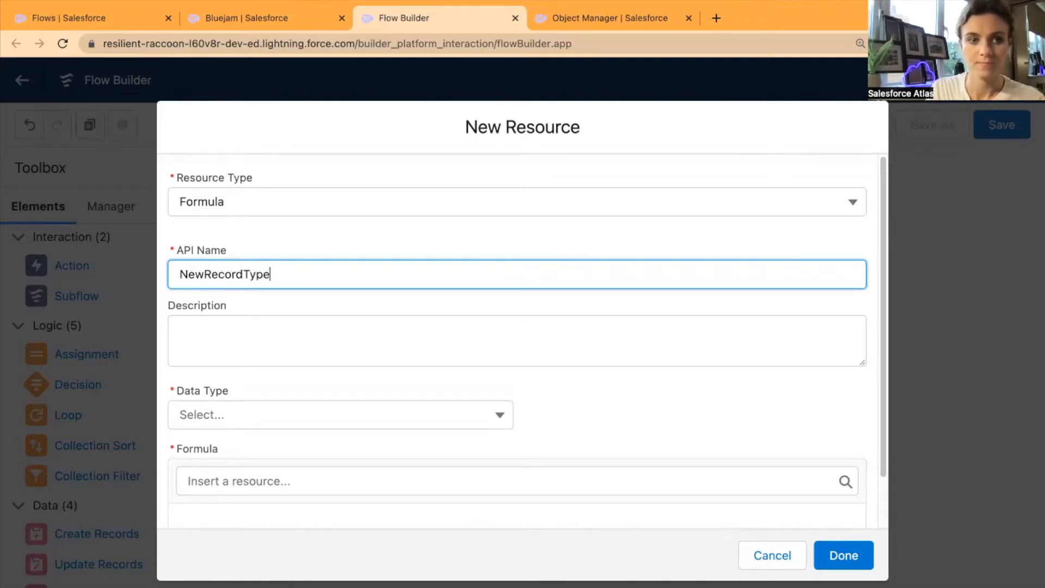
{"action": "left_click", "coordinate": [337, 240]}
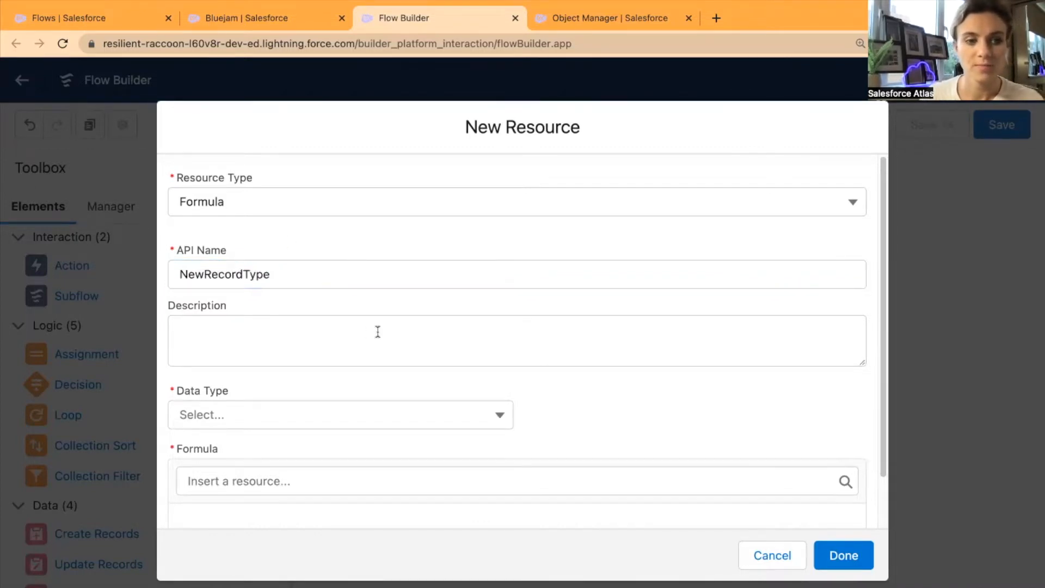
{"action": "scroll", "coordinate": [378, 327], "scroll_direction": "down", "scroll_amount": 2}
{"action": "left_click", "coordinate": [354, 362]}
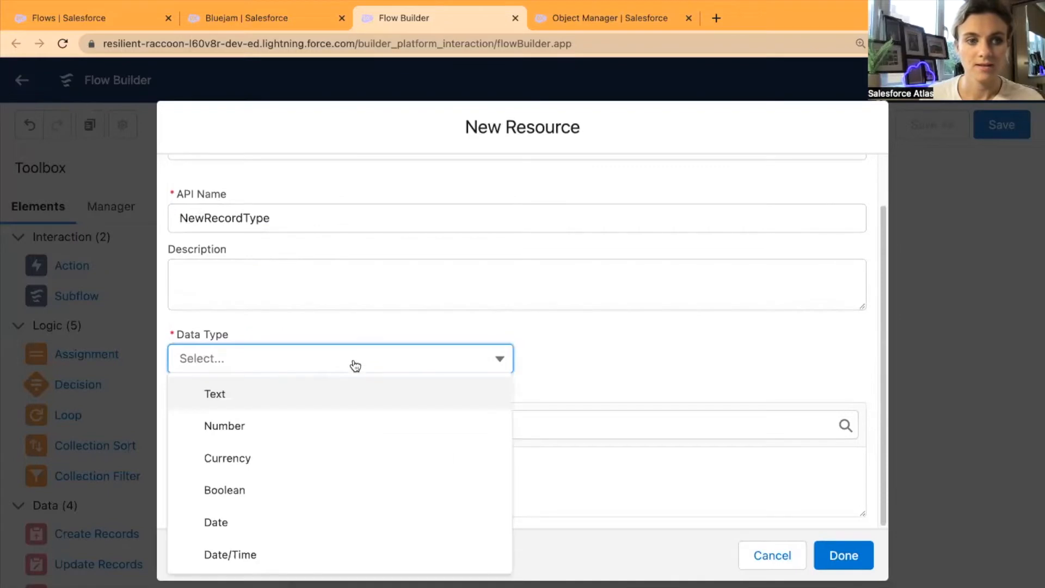
{"action": "left_click", "coordinate": [309, 398]}
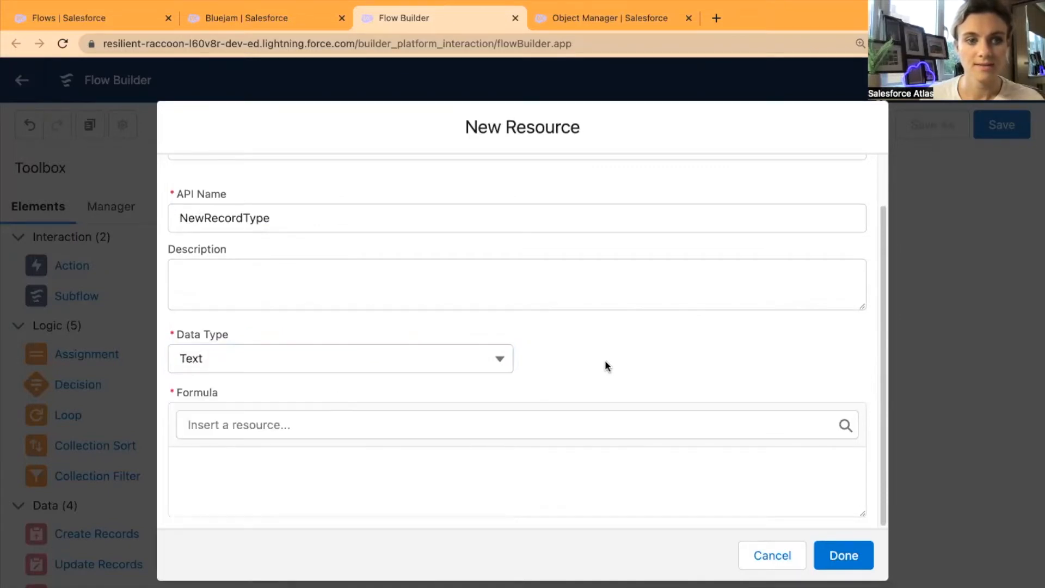
Begin the formula with an empty IF( ) function, placing the closing parenthesis on its own line.
{"action": "left_click", "coordinate": [474, 469]}
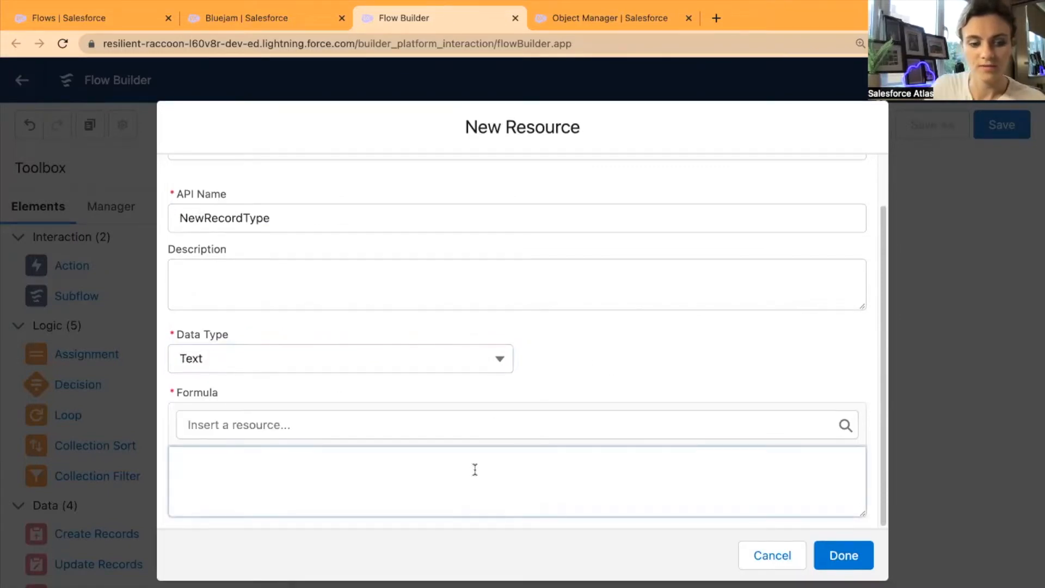
{"action": "type", "text": "IF(  "}
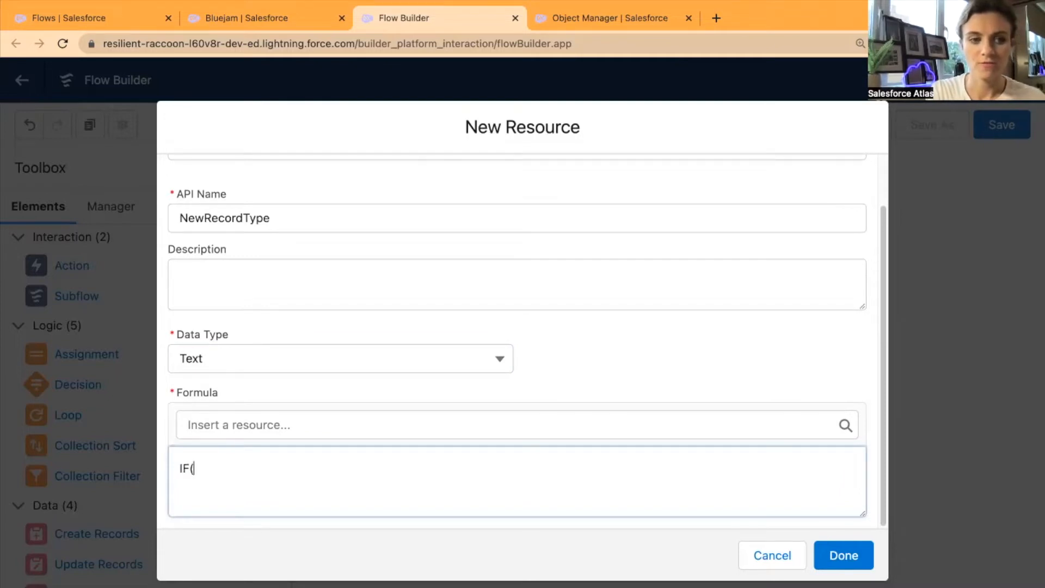
{"action": "type", "text": ")"}
{"action": "key", "text": "Left"}
{"action": "key", "text": "Return"}
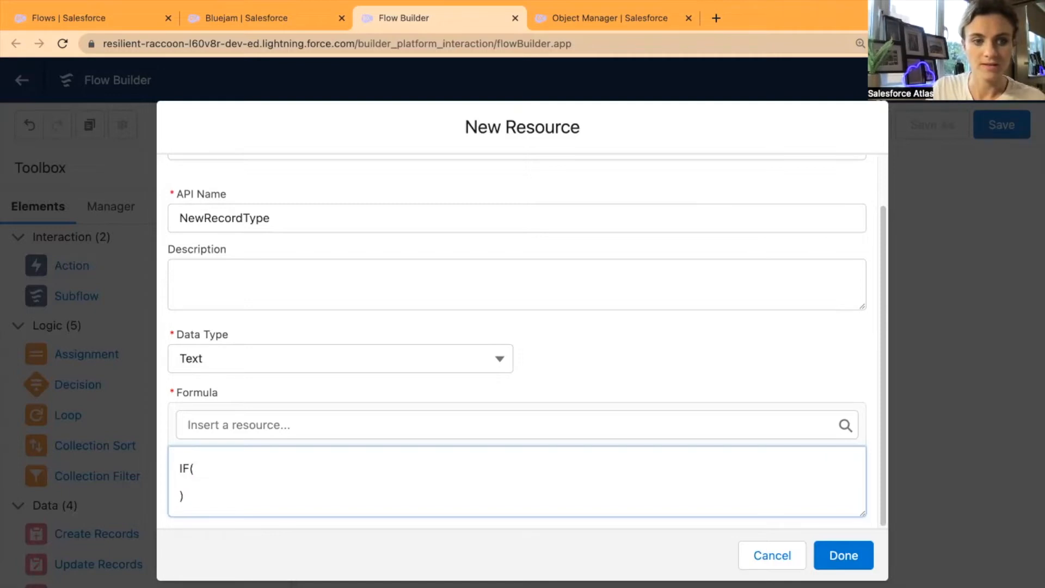
Examine the Type picklist options on the Bluejam account record and return to the flow's formula.
{"action": "left_click", "coordinate": [256, 15]}
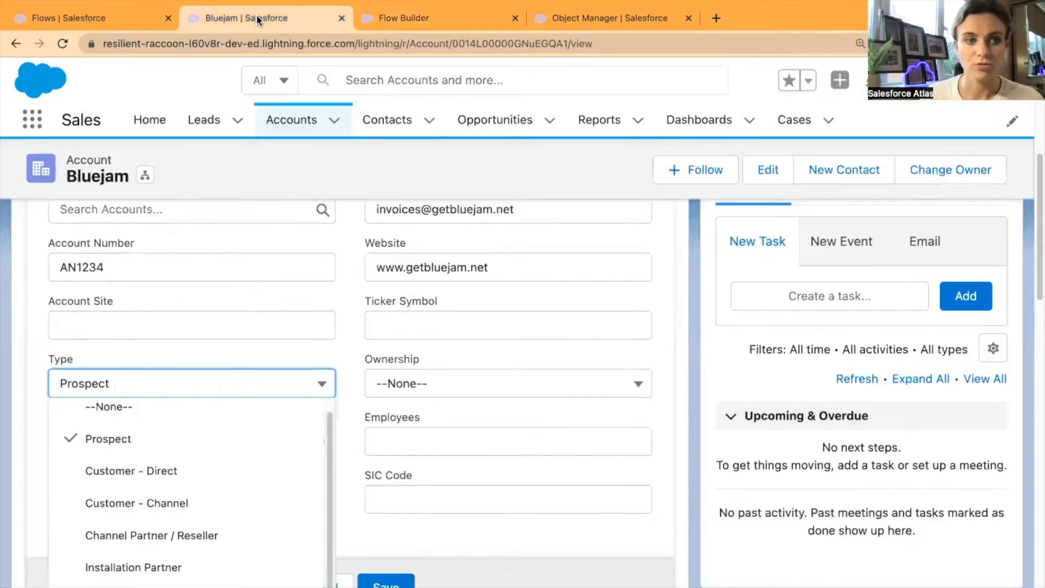
{"action": "left_click", "coordinate": [313, 386]}
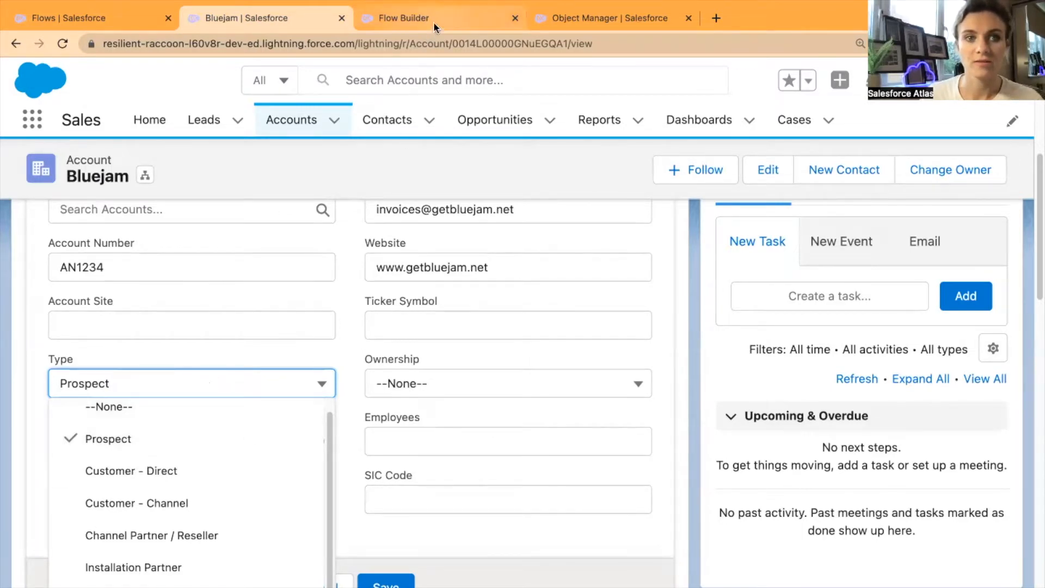
{"action": "left_click", "coordinate": [381, 19]}
Insert the triggering record's Type field, {!$Record.Type}, inside the opening parenthesis of the IF formula.
{"action": "left_click", "coordinate": [273, 474]}
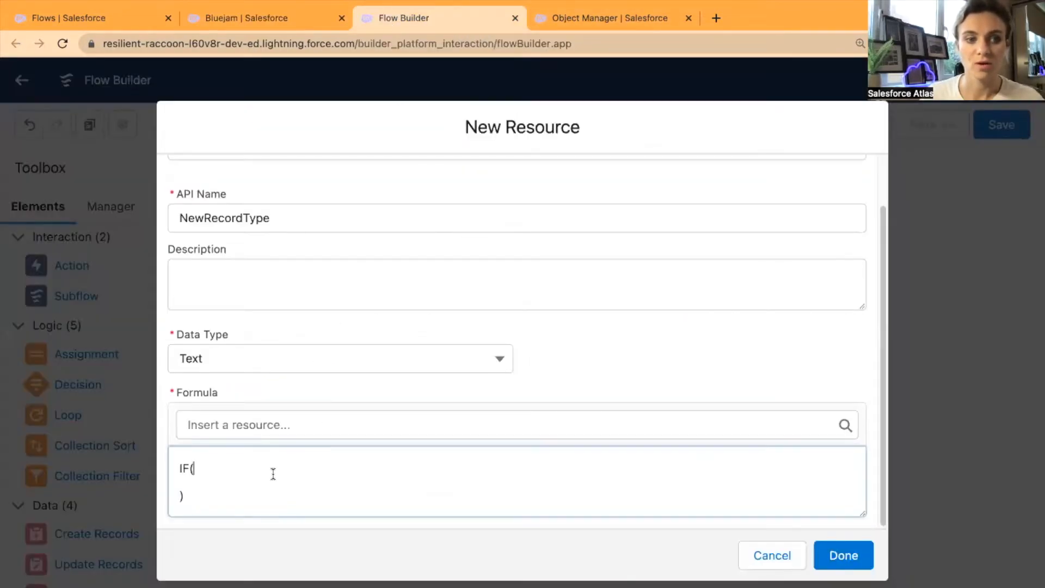
{"action": "left_click", "coordinate": [286, 425]}
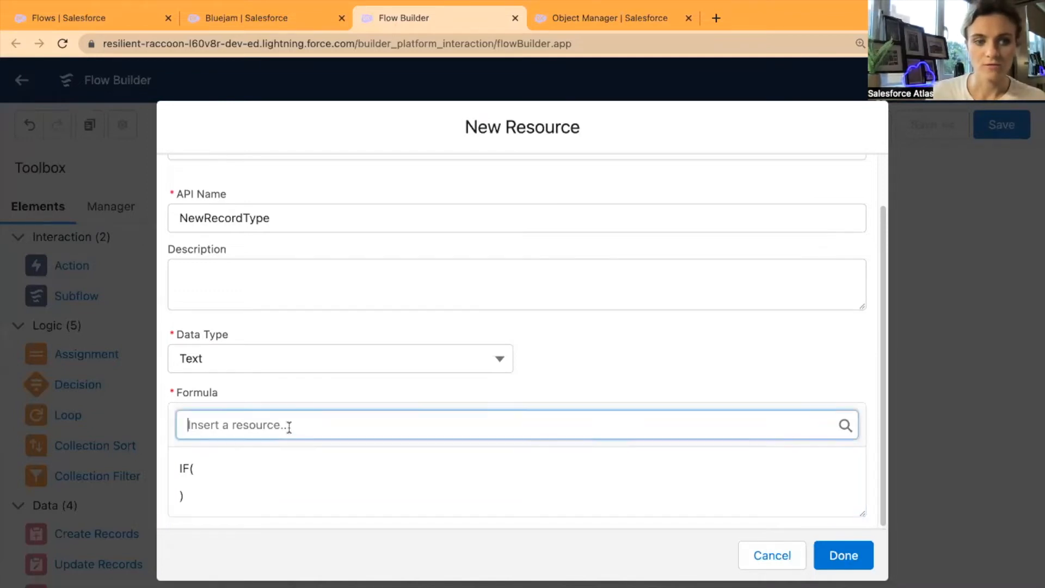
{"action": "type", "text": "rec"}
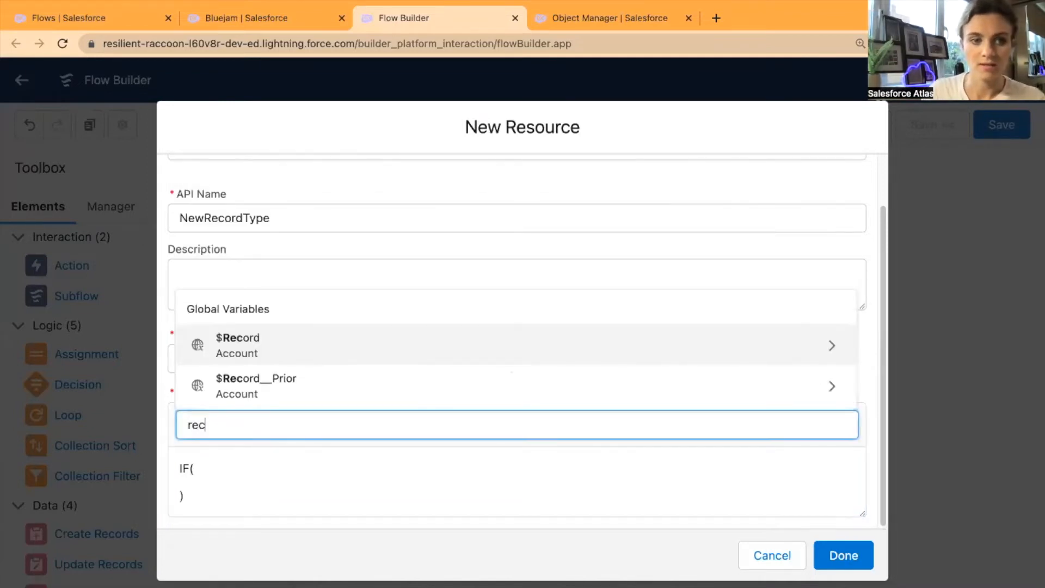
{"action": "left_click", "coordinate": [310, 345]}
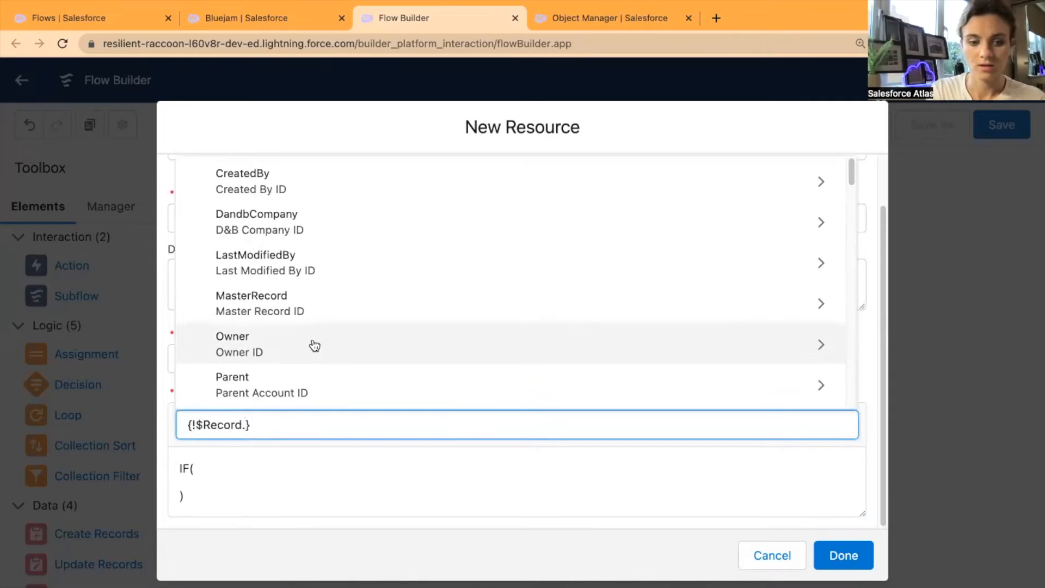
{"action": "type", "text": "typw"}
{"action": "key", "text": "BackSpace"}
{"action": "type", "text": "e"}
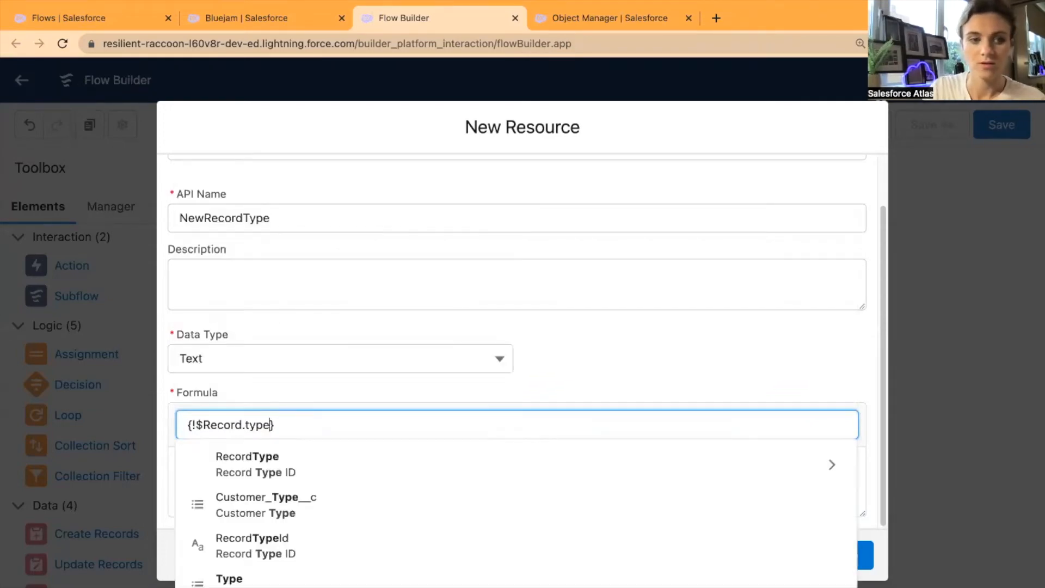
{"action": "left_click", "coordinate": [314, 579]}
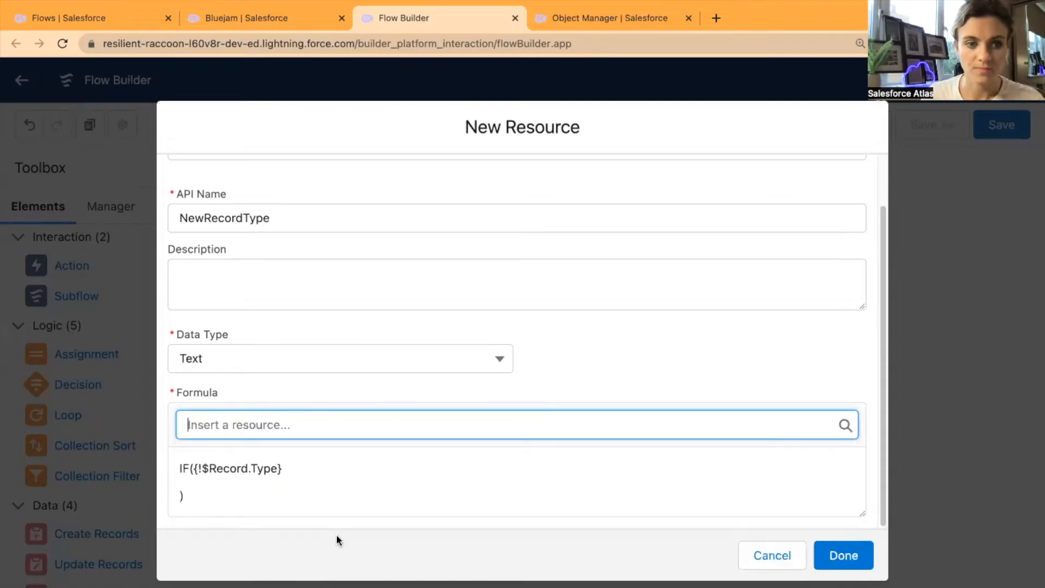
Complete the condition by adding TEXT( before the Type field and comparing it with "Prospect", ending in a comma.
{"action": "left_click", "coordinate": [321, 469]}
{"action": "type", "text": "="}
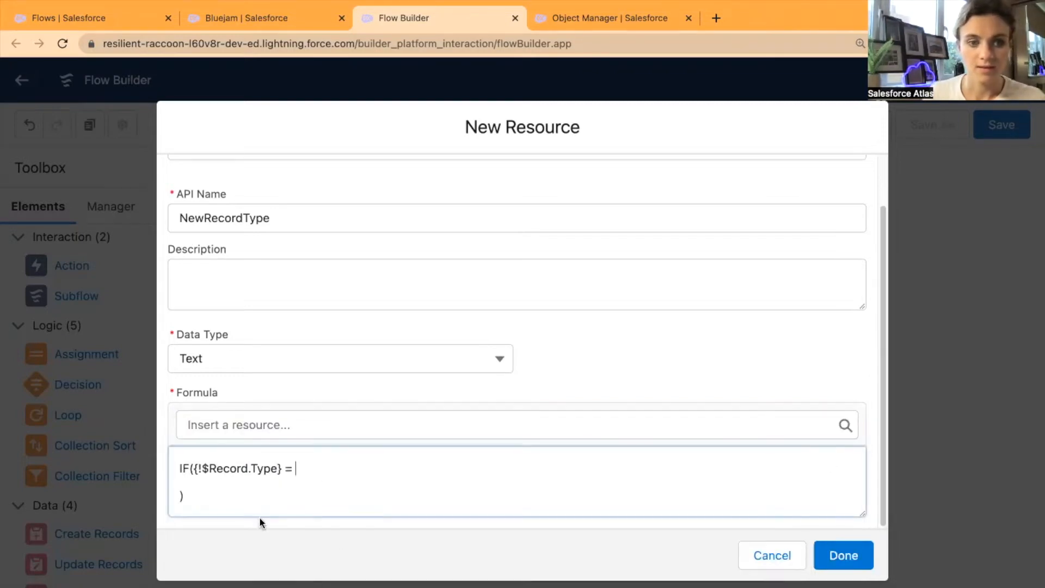
{"action": "left_click", "coordinate": [194, 468]}
{"action": "type", "text": "TEXT("}
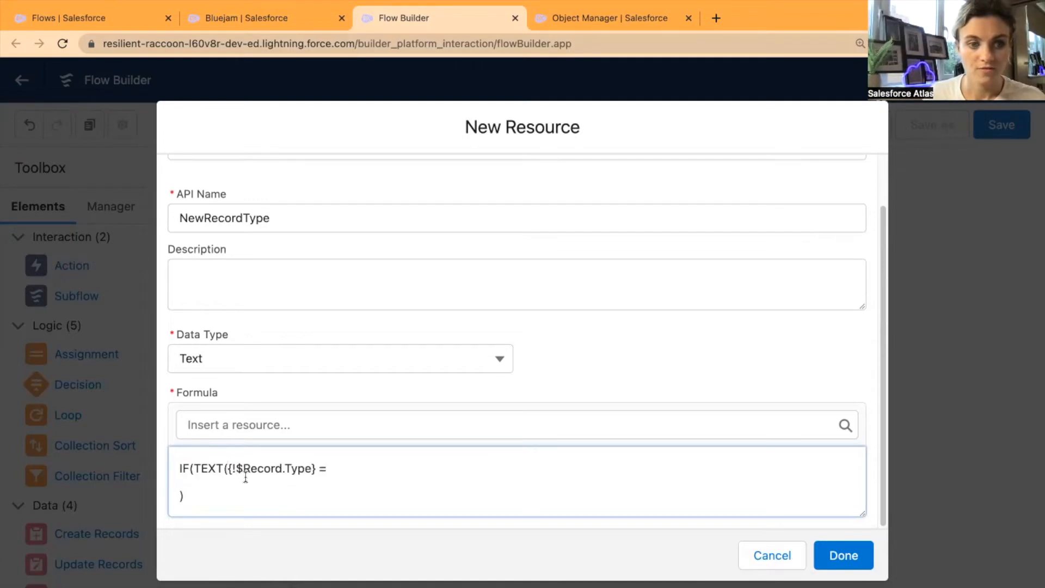
{"action": "left_click", "coordinate": [334, 469]}
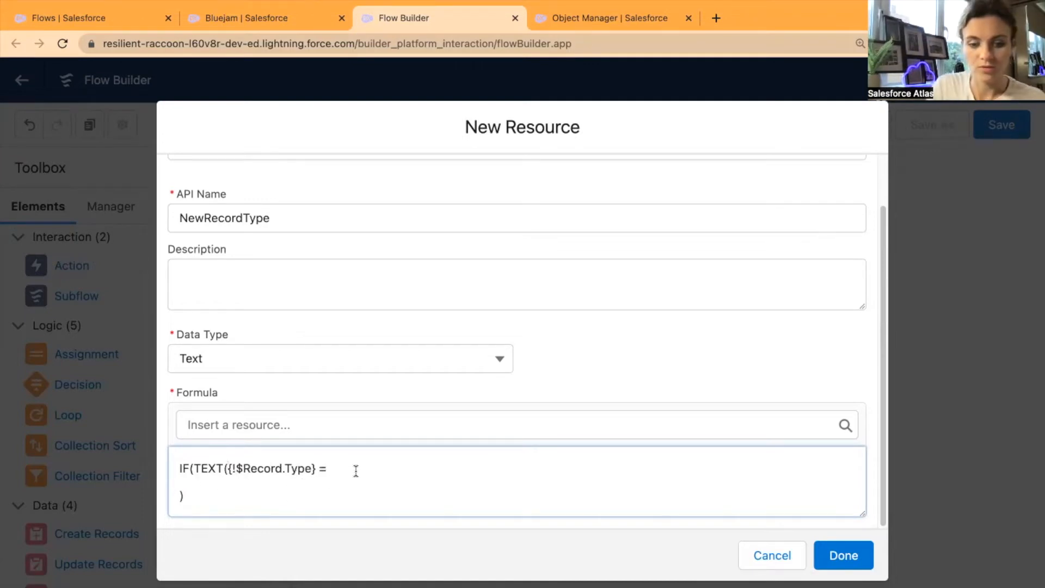
{"action": "type", "text": "\""}
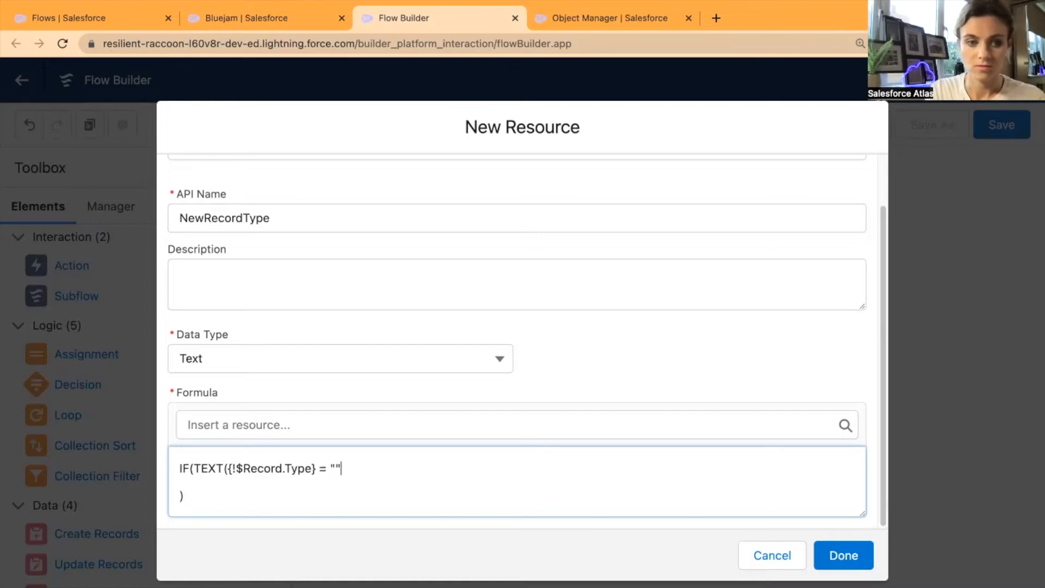
{"action": "type", "text": "Pros"}
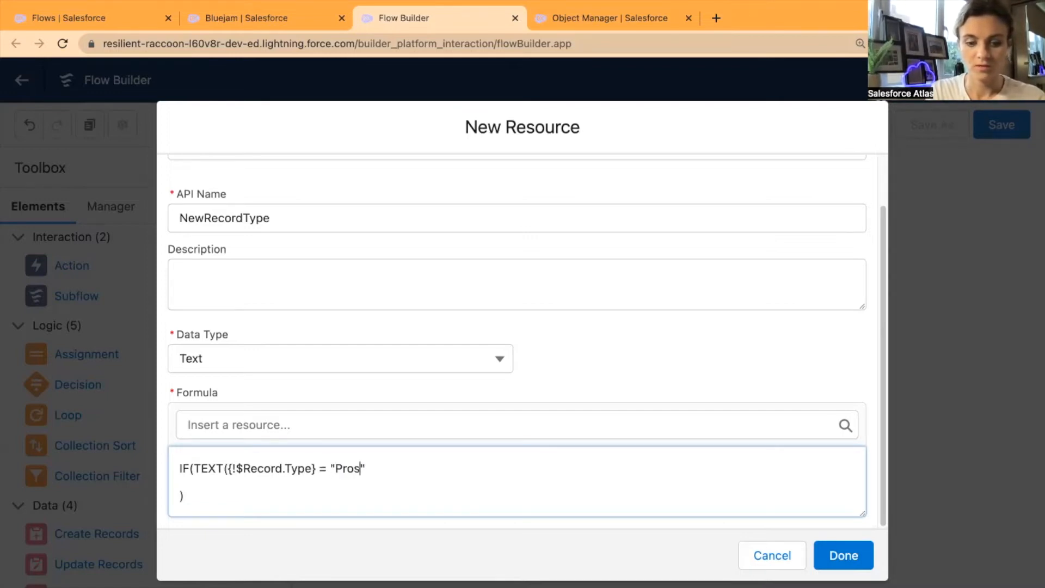
{"action": "type", "text": "pect"}
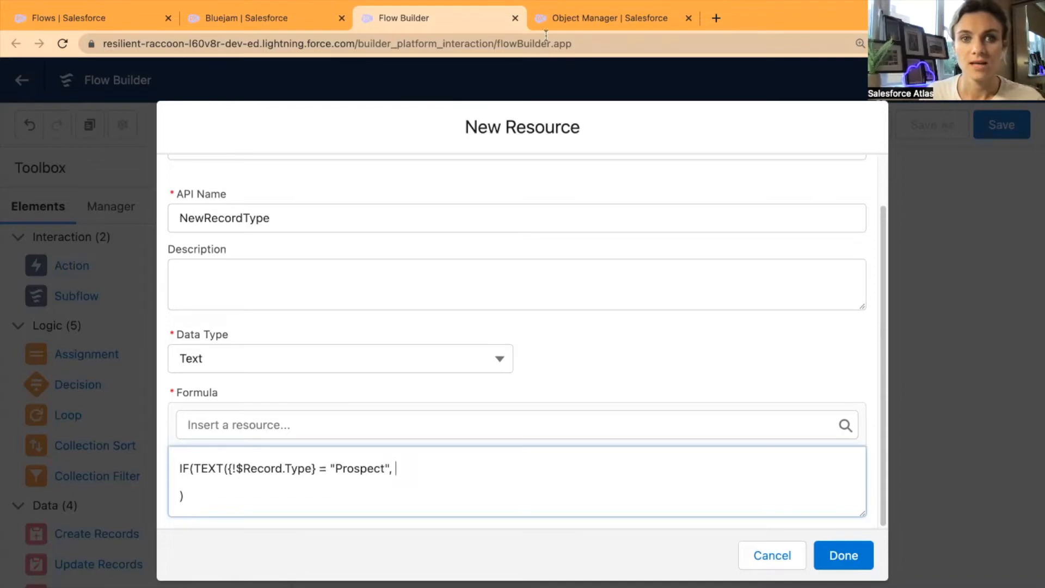
Open the Account object's Prospect record type in Object Manager and copy its record ID from the page address.
{"action": "left_click", "coordinate": [583, 19]}
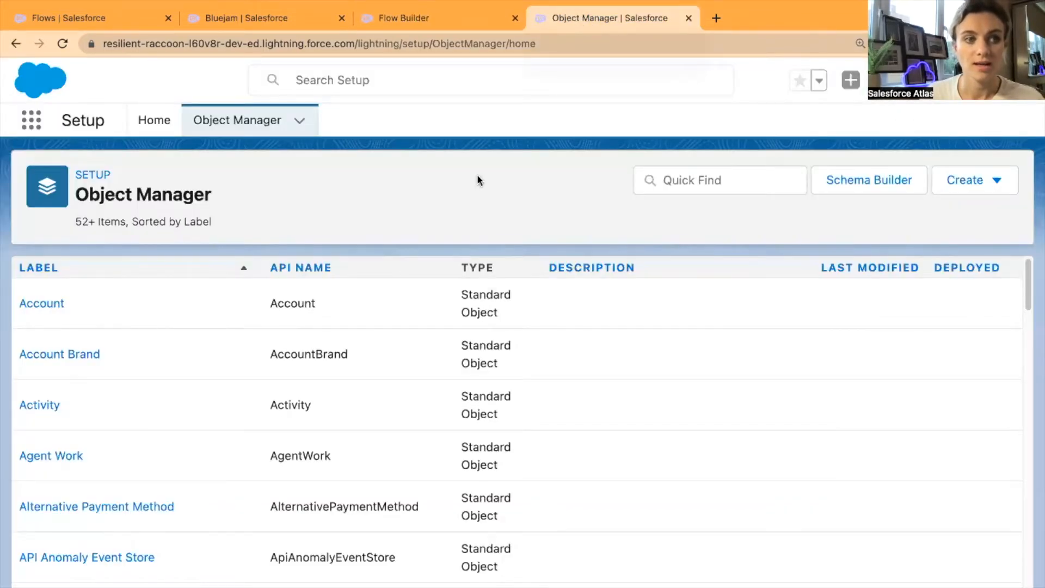
{"action": "left_click", "coordinate": [38, 304]}
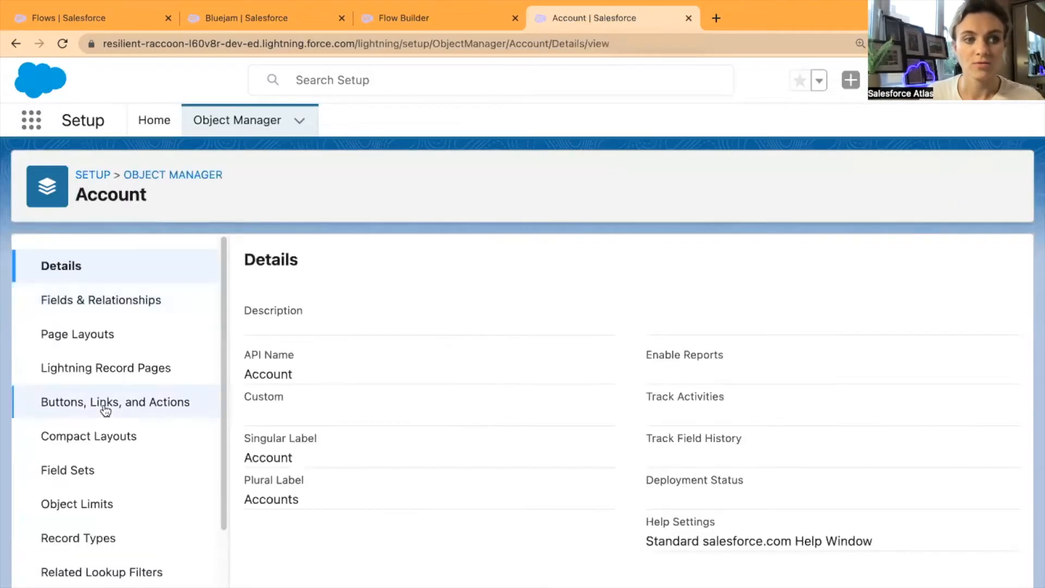
{"action": "left_click", "coordinate": [97, 540]}
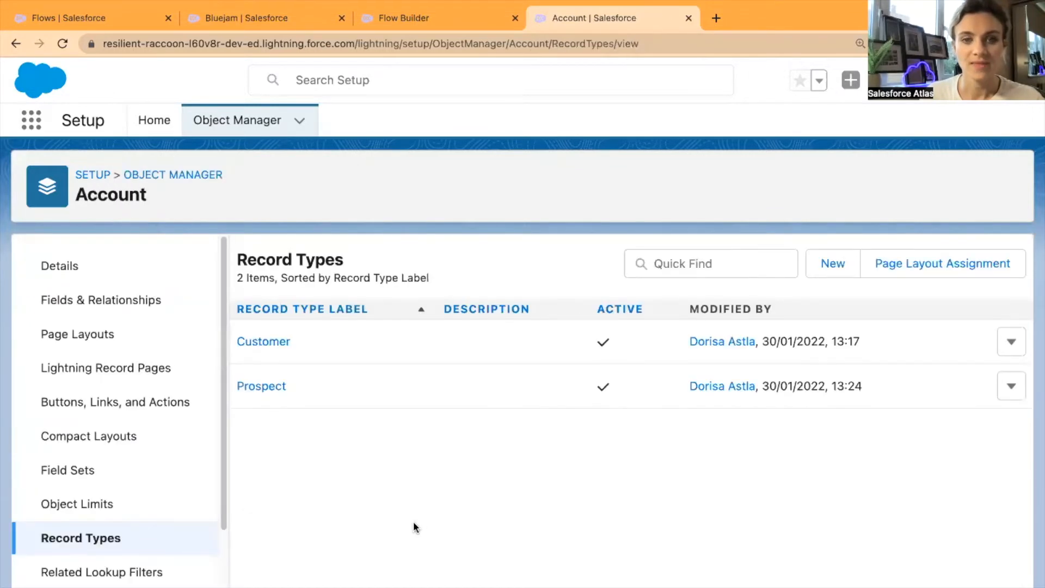
{"action": "left_click", "coordinate": [263, 388]}
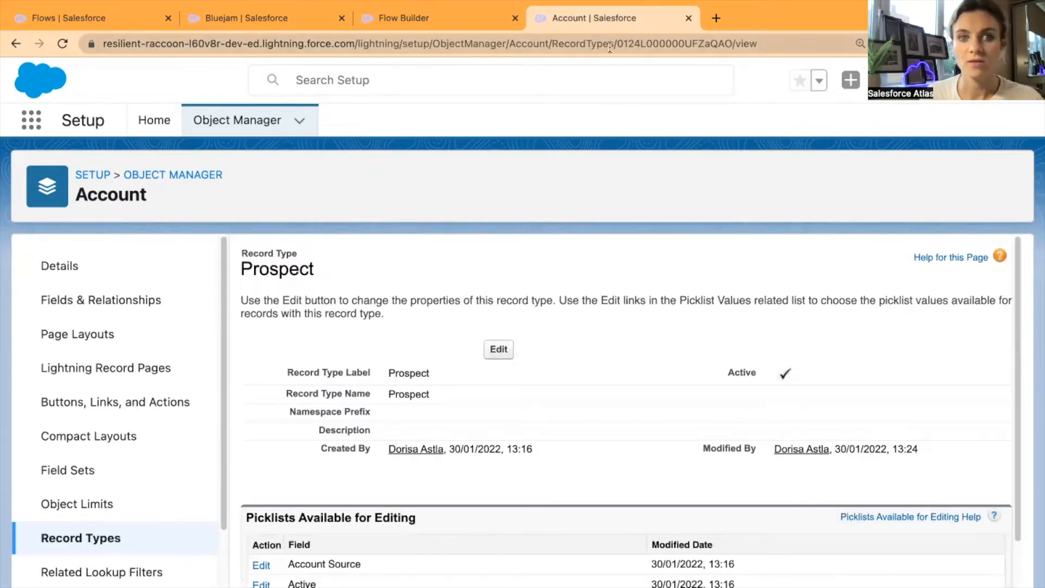
{"action": "left_click_drag", "start_coordinate": [615, 43], "coordinate": [767, 44]}
{"action": "key", "text": "ctrl+c"}
{"action": "left_click", "coordinate": [668, 47]}
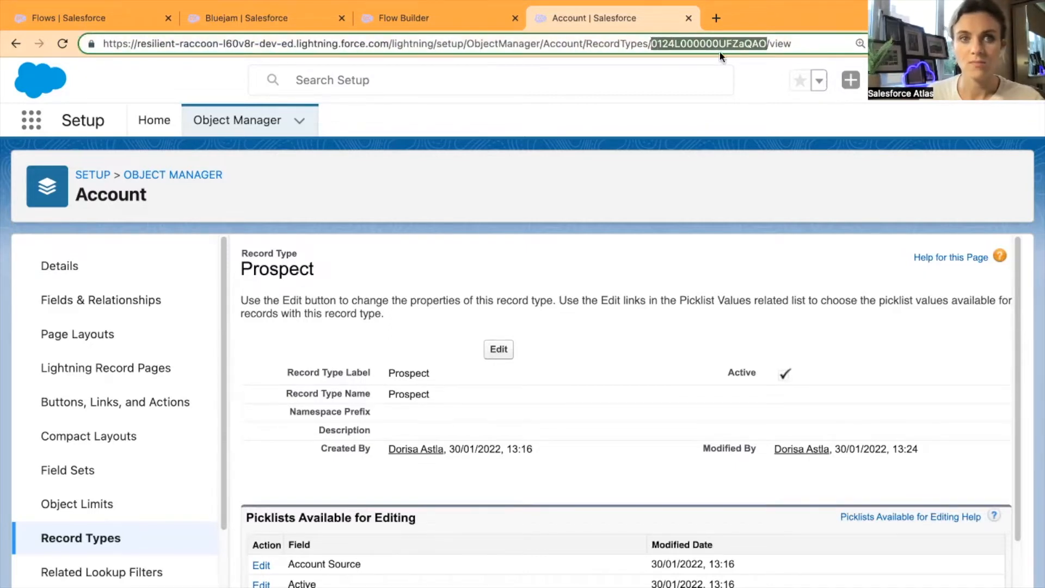
Return to the flow's formula and paste the Prospect record type ID after "Prospect", followed by a comma and a new line.
{"action": "left_click", "coordinate": [415, 19]}
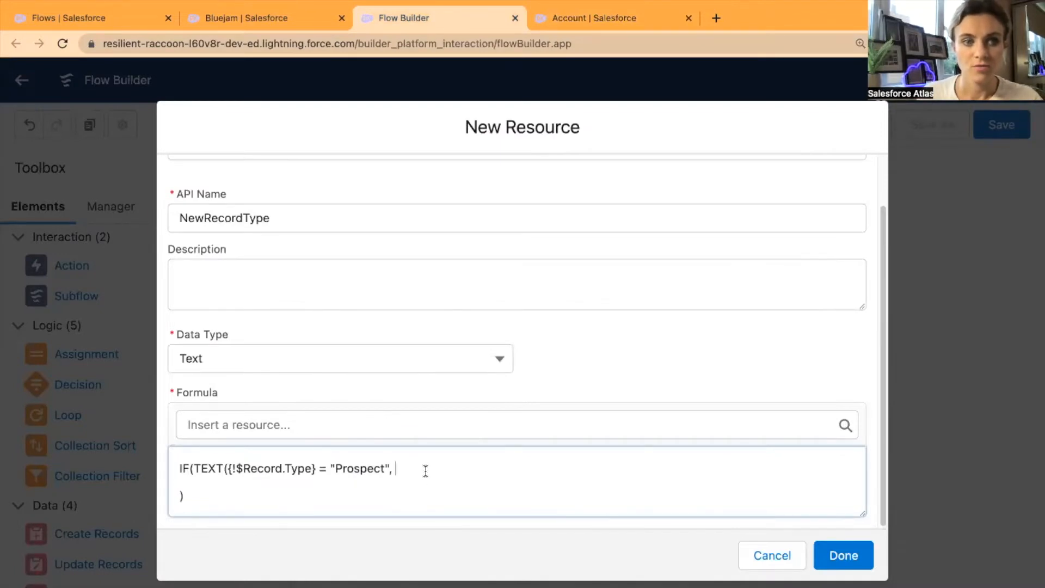
{"action": "scroll", "coordinate": [425, 472], "scroll_direction": "up", "scroll_amount": 1}
{"action": "scroll", "coordinate": [366, 498], "scroll_direction": "down", "scroll_amount": 1}
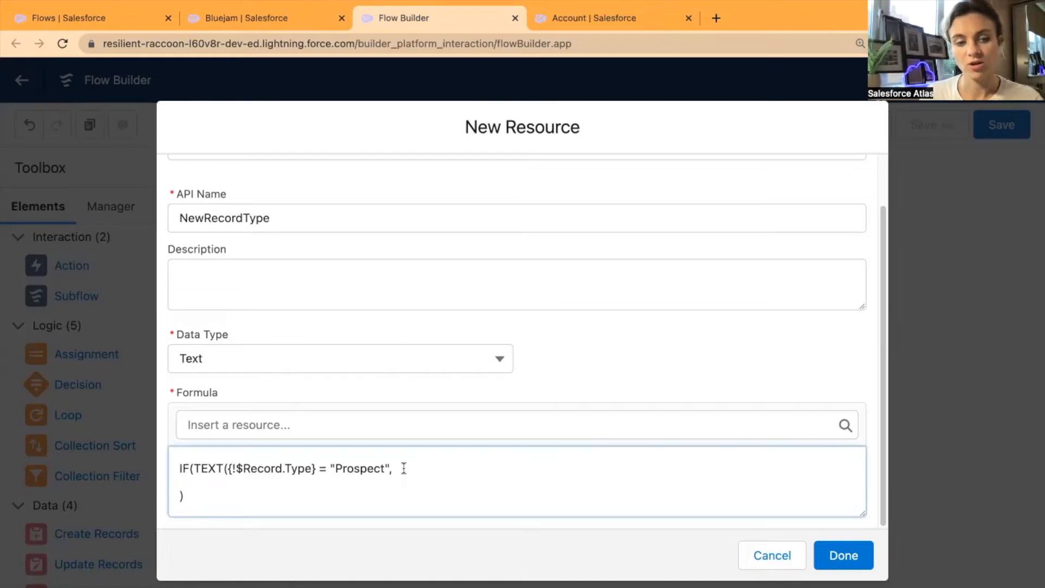
{"action": "key", "text": "ctrl+v"}
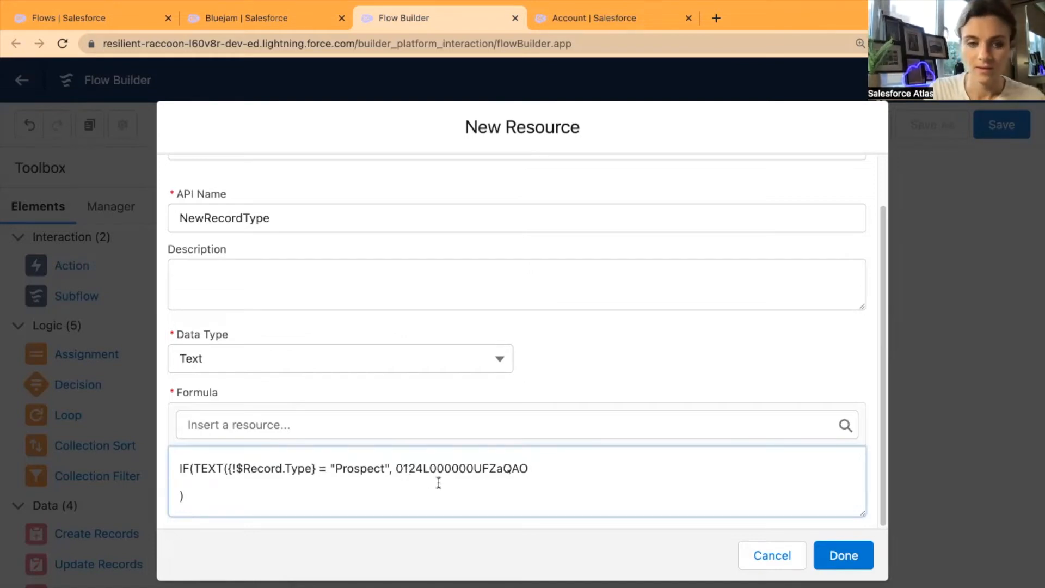
{"action": "type", "text": ","}
{"action": "key", "text": "Return"}
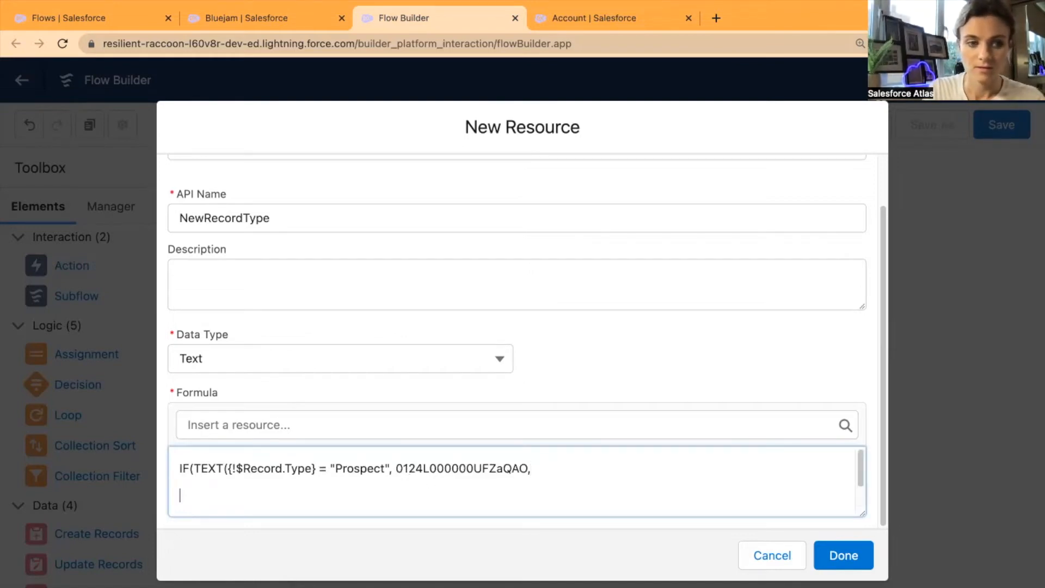
Duplicate the whole Prospect IF line onto the line below it in the formula.
{"action": "scroll", "coordinate": [444, 477], "scroll_direction": "up", "scroll_amount": 1}
{"action": "scroll", "coordinate": [444, 477], "scroll_direction": "down", "scroll_amount": 1}
{"action": "left_click_drag", "start_coordinate": [531, 467], "coordinate": [187, 467]}
{"action": "key", "text": "ctrl+c"}
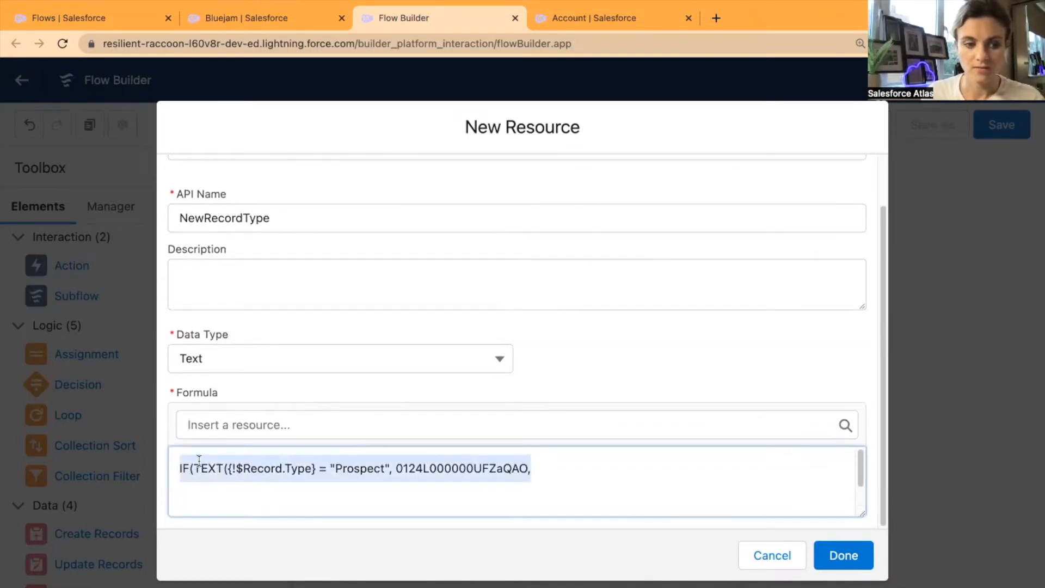
{"action": "left_click", "coordinate": [194, 490]}
{"action": "key", "text": "ctrl+v"}
{"action": "scroll", "coordinate": [202, 488], "scroll_direction": "down", "scroll_amount": 1}
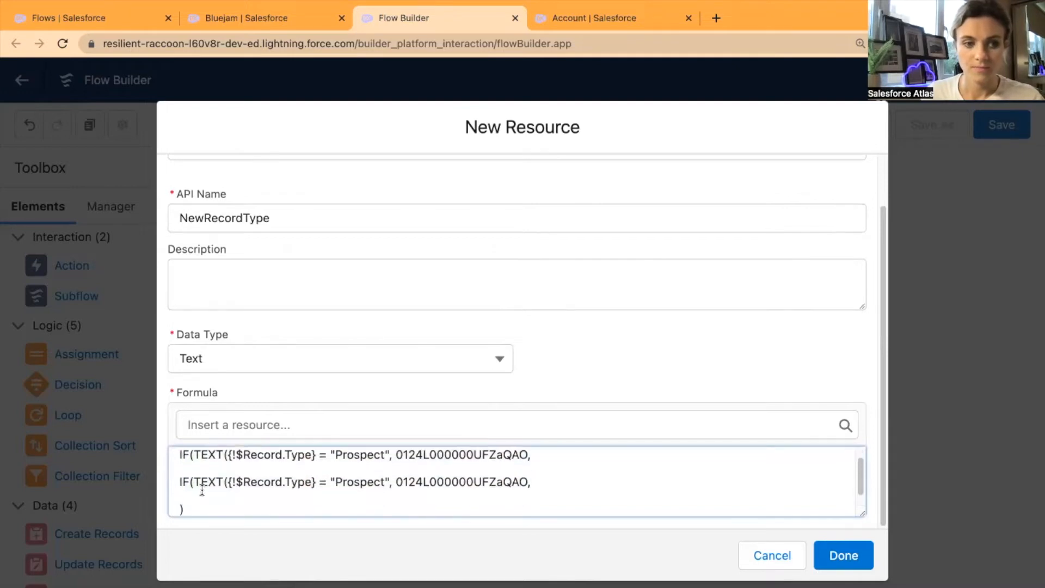
{"action": "key", "text": "ctrl+v"}
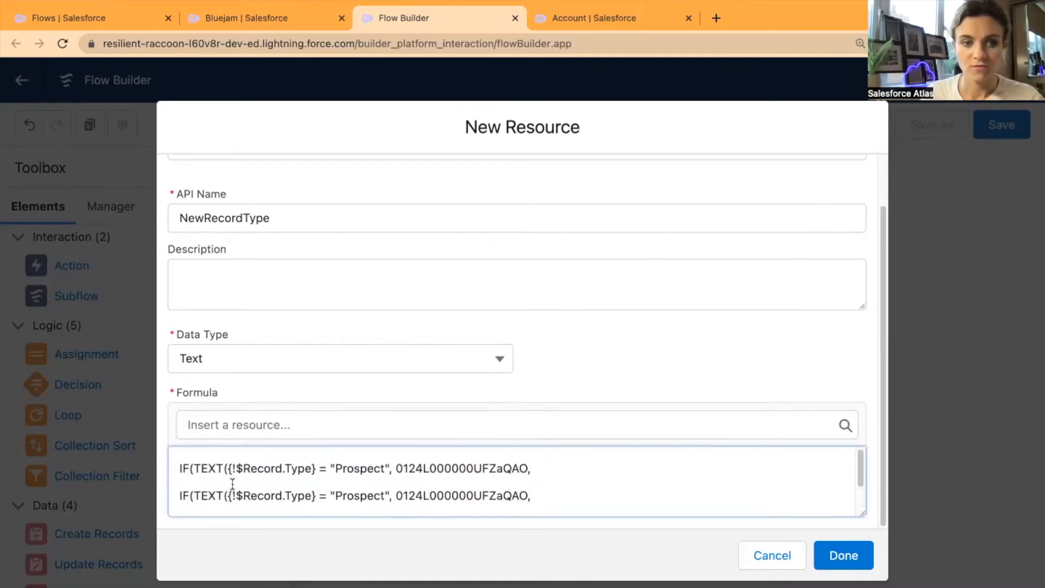
Replace Prospect with Customer Direct in the second IF line, consulting the Type options on the Bluejam account record.
{"action": "scroll", "coordinate": [231, 483], "scroll_direction": "down", "scroll_amount": 1}
{"action": "left_click", "coordinate": [386, 481]}
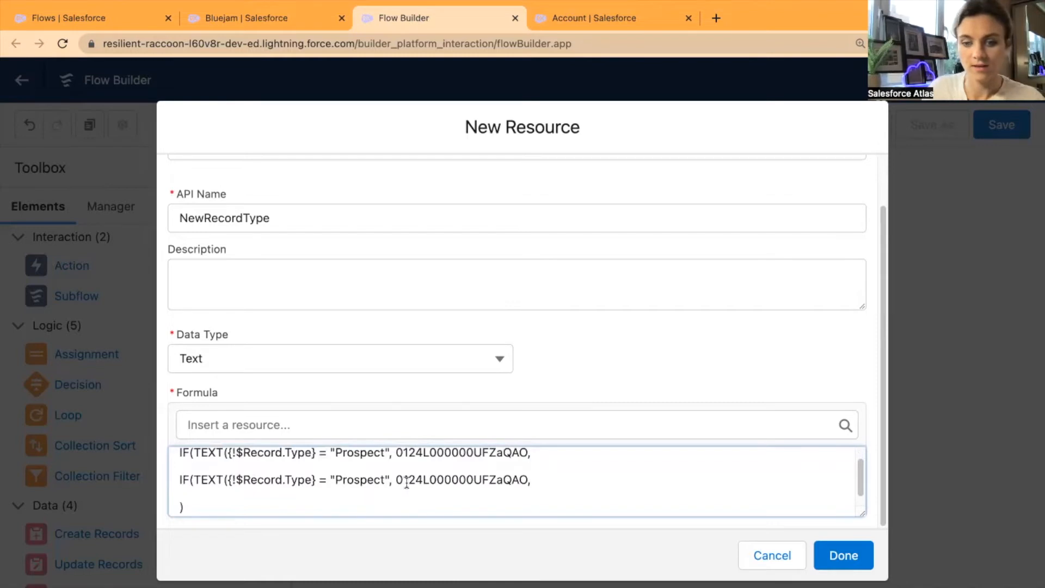
{"action": "key", "text": "BackSpace"}
{"action": "key", "text": "BackSpace"}
{"action": "key", "text": "BackSpace"}
{"action": "key", "text": "BackSpace"}
{"action": "key", "text": "BackSpace"}
{"action": "key", "text": "BackSpace"}
{"action": "key", "text": "BackSpace"}
{"action": "key", "text": "BackSpace"}
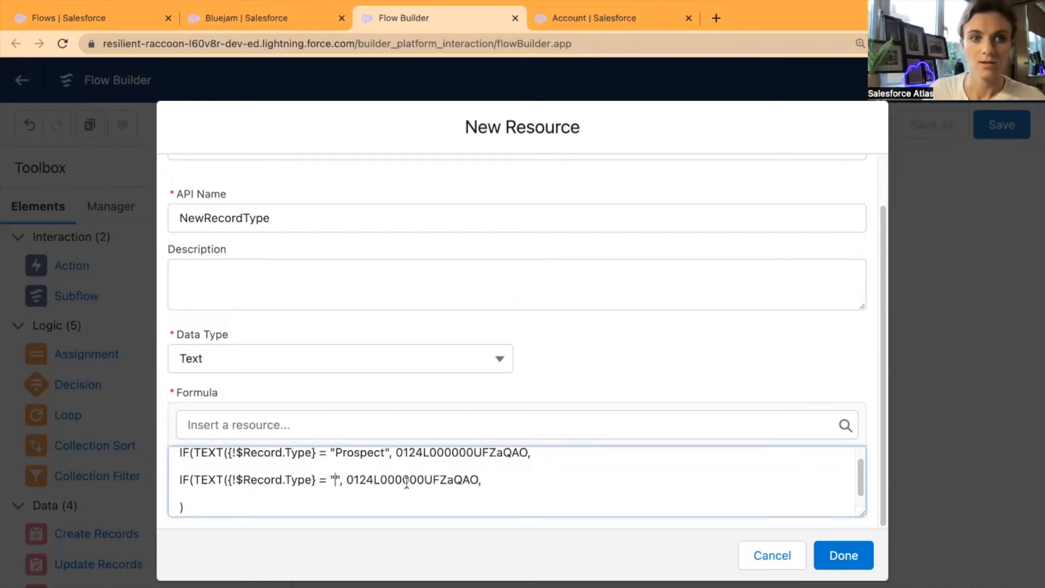
{"action": "left_click", "coordinate": [241, 17]}
{"action": "left_click", "coordinate": [281, 383]}
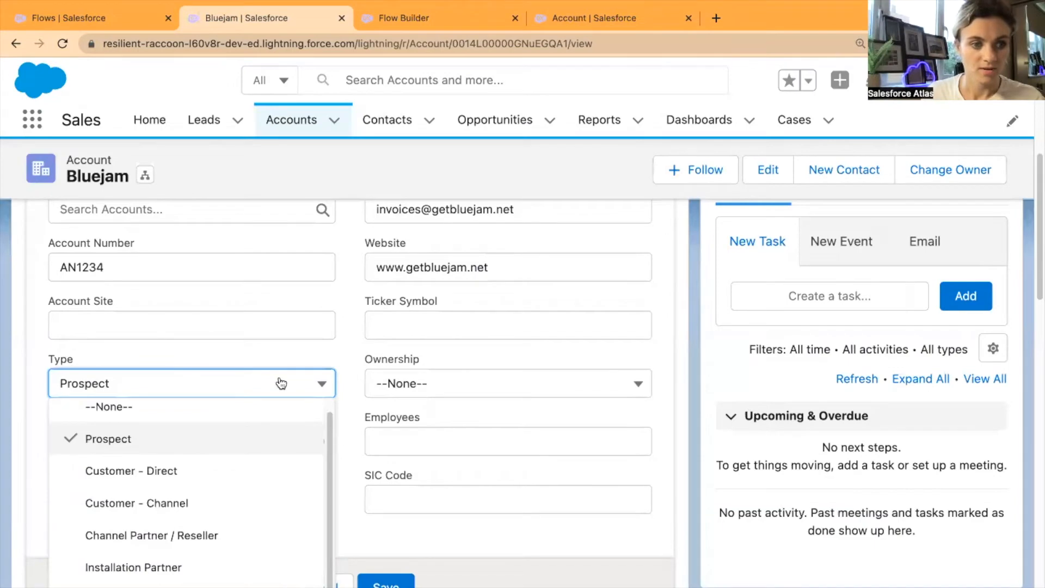
{"action": "left_click", "coordinate": [463, 16]}
{"action": "type", "text": "Customer Direct\", 0124L000000UFZaQAO,"}
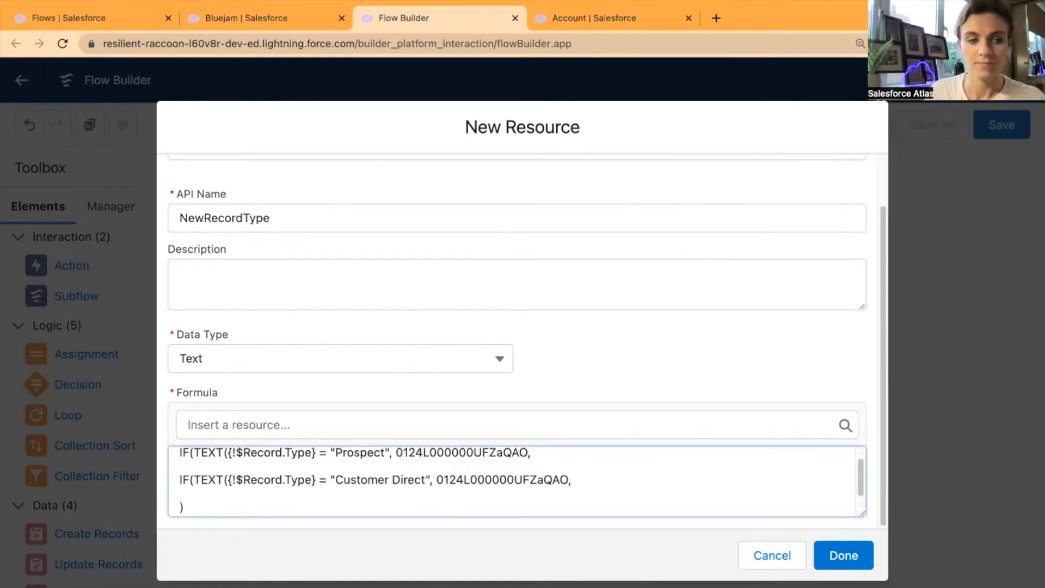
Set the Type on the Bluejam account record's edit form to Customer - Direct.
{"action": "left_click", "coordinate": [266, 15]}
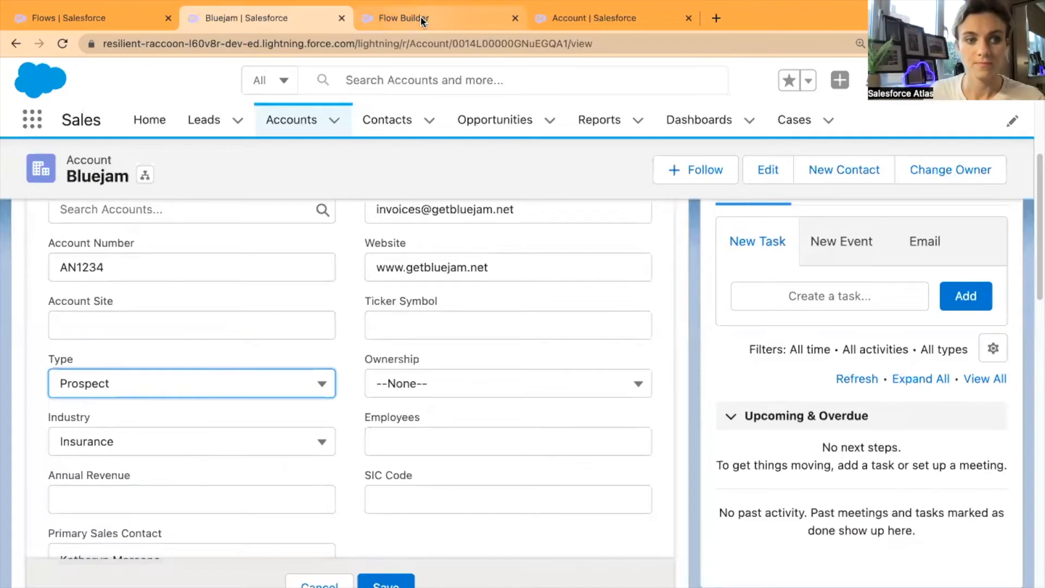
{"action": "left_click", "coordinate": [298, 381]}
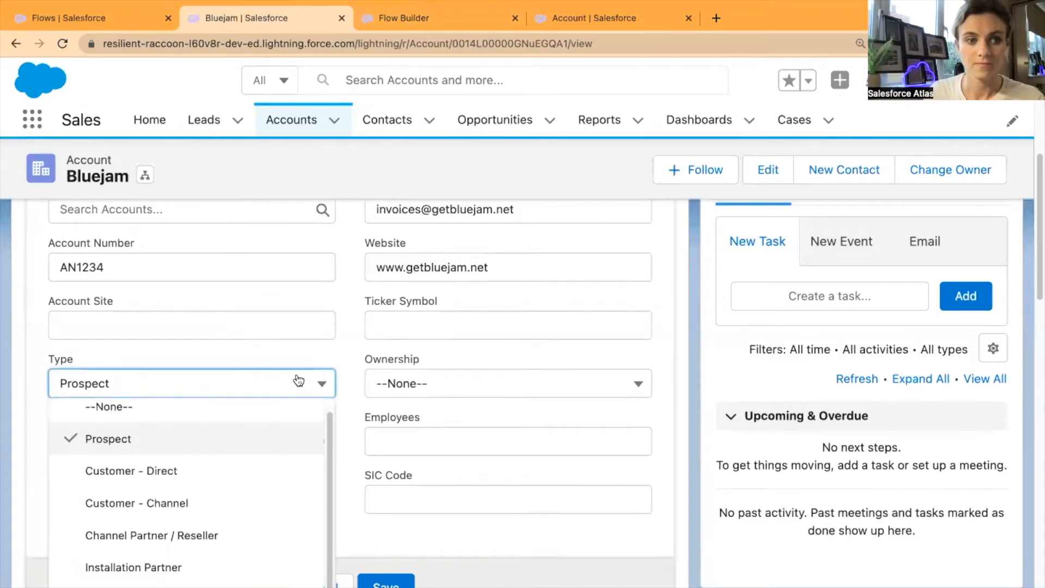
{"action": "left_click", "coordinate": [256, 470]}
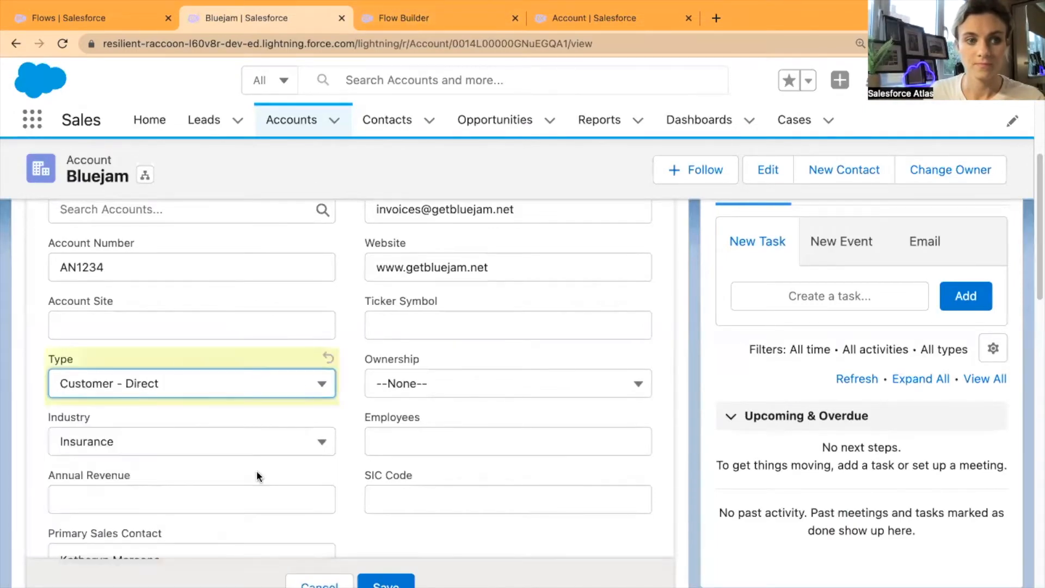
Correct the compared value in the formula's second IF line to "Customer - Direct", matching the picklist label.
{"action": "left_click", "coordinate": [422, 17]}
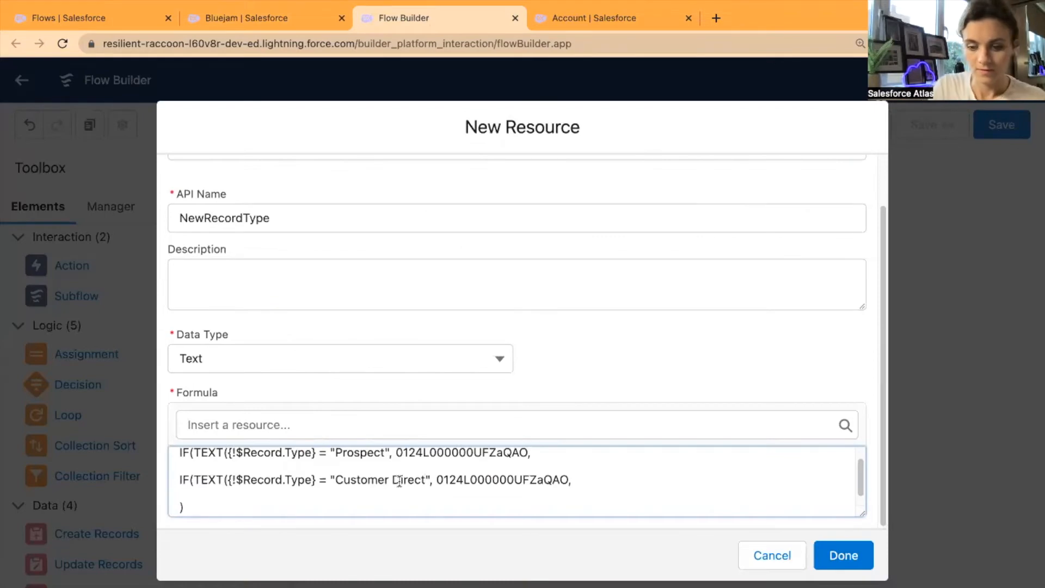
{"action": "type", "text": "-"}
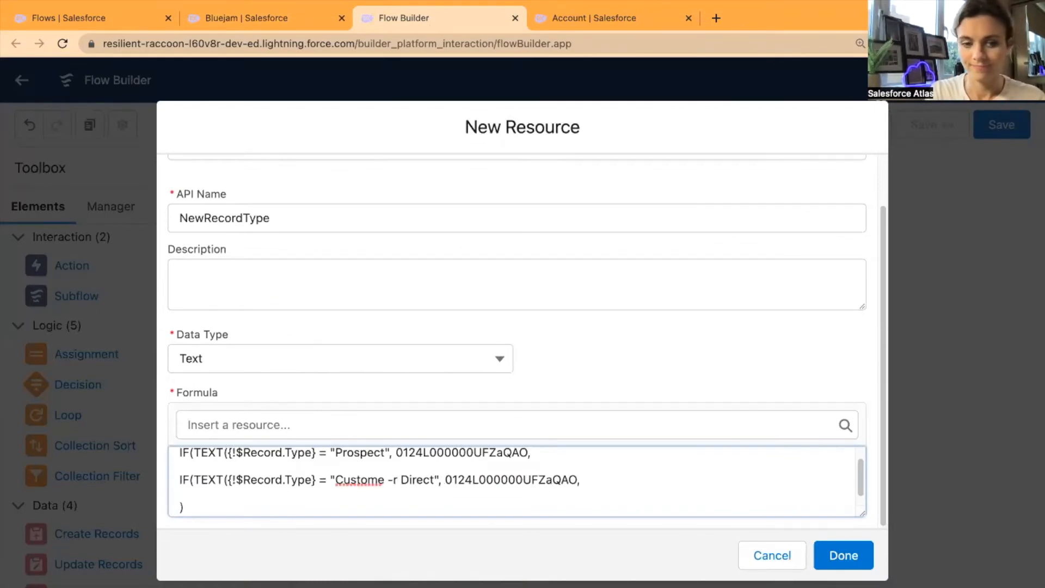
{"action": "key", "text": "BackSpace"}
{"action": "key", "text": "BackSpace"}
{"action": "type", "text": "-"}
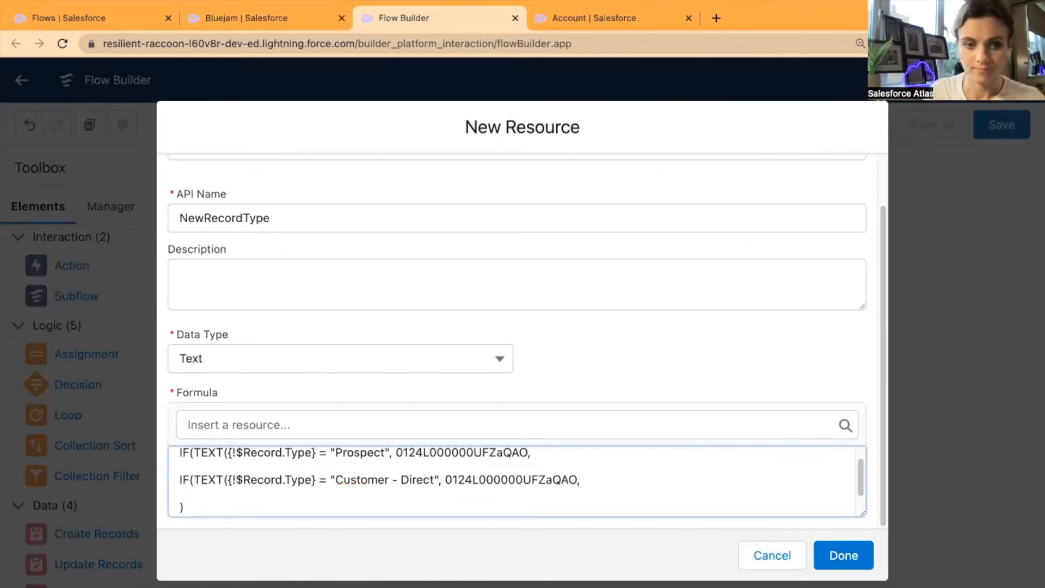
{"action": "left_click", "coordinate": [583, 480]}
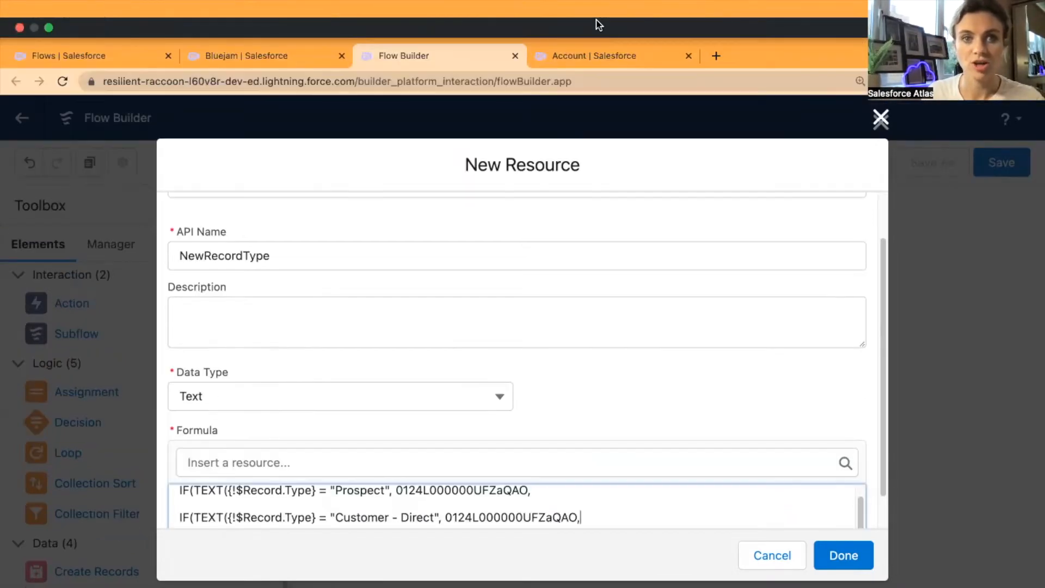
Copy the Customer record type's ID from the page address of its Account record type setup page.
{"action": "left_click", "coordinate": [598, 49]}
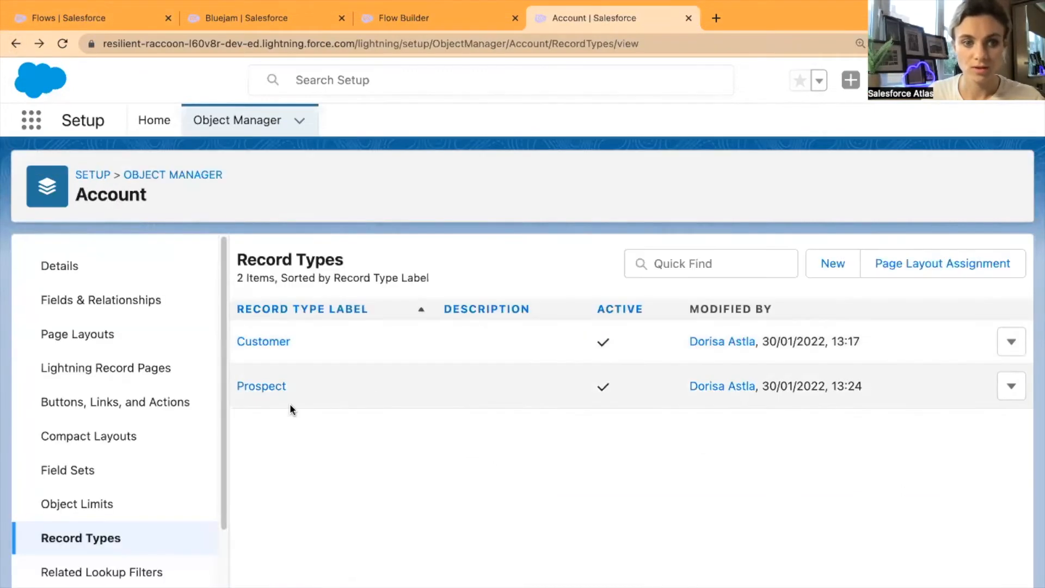
{"action": "left_click", "coordinate": [271, 343]}
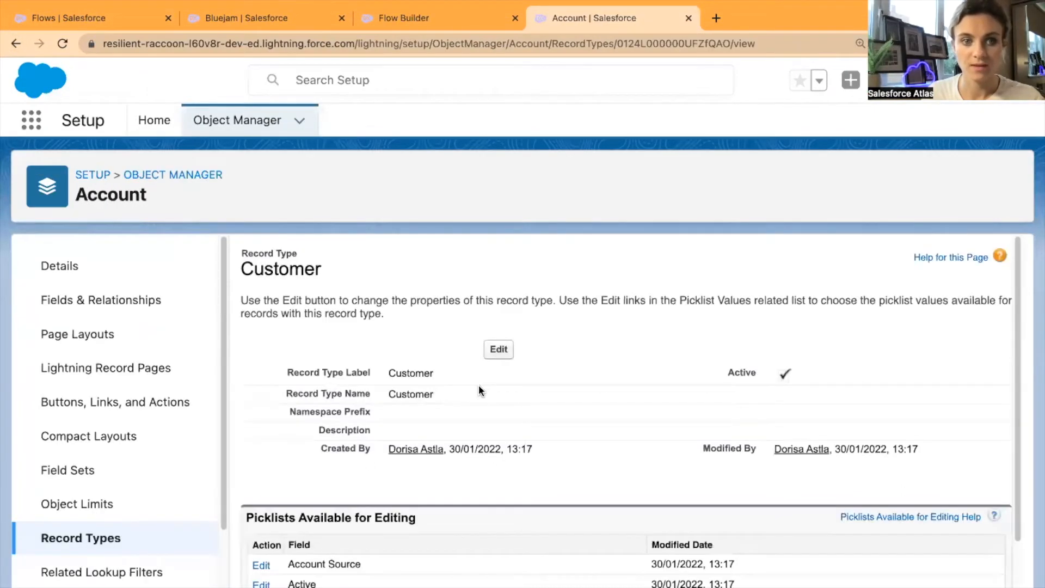
{"action": "left_click_drag", "start_coordinate": [619, 43], "coordinate": [730, 44]}
{"action": "key", "text": "ctrl+c"}
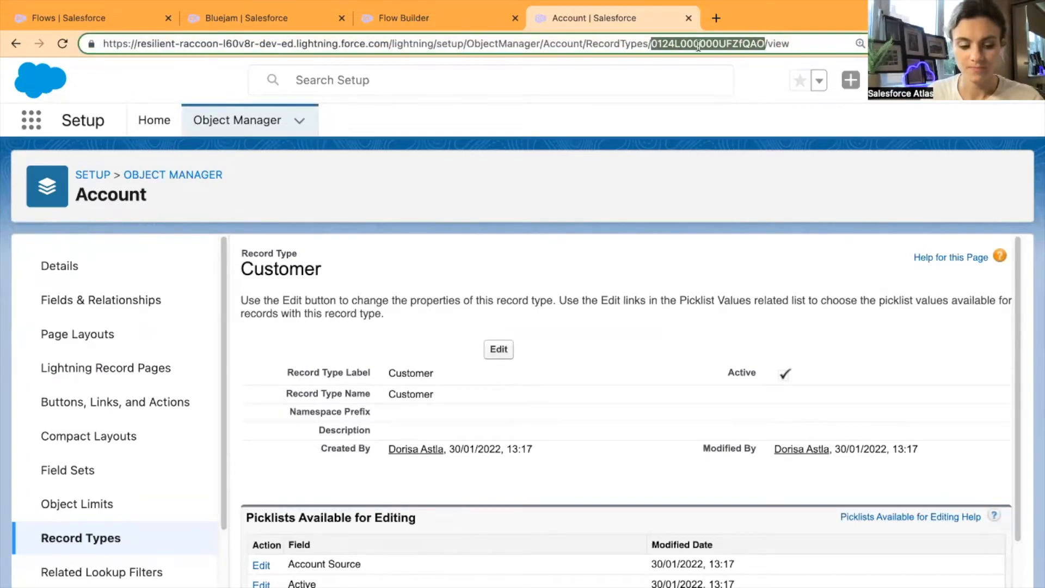
Replace the record type ID in the formula's Customer - Direct line with the copied 0124L000000UFZfQAO.
{"action": "left_click", "coordinate": [389, 22]}
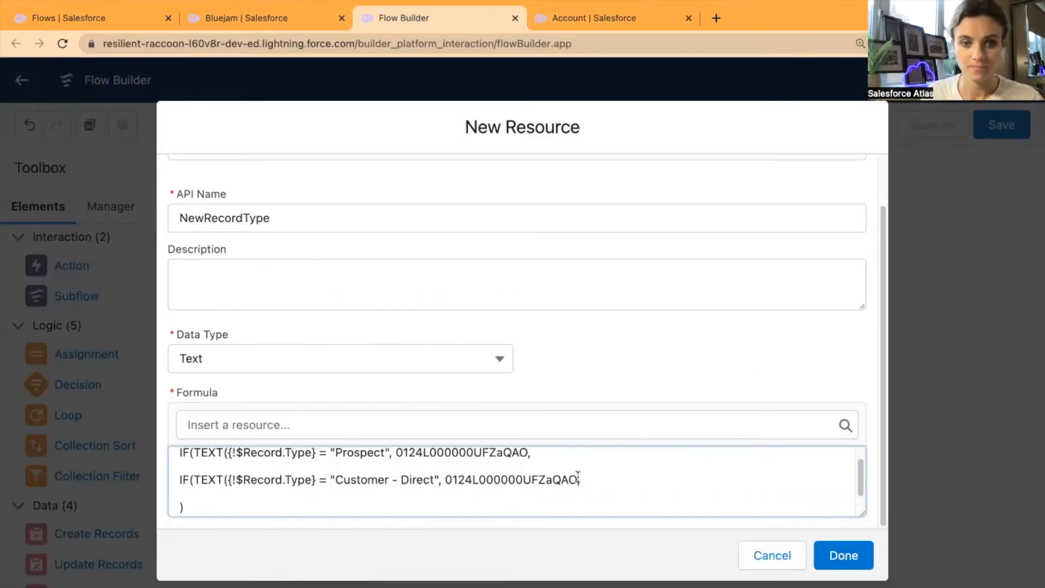
{"action": "left_click_drag", "start_coordinate": [577, 479], "coordinate": [446, 479]}
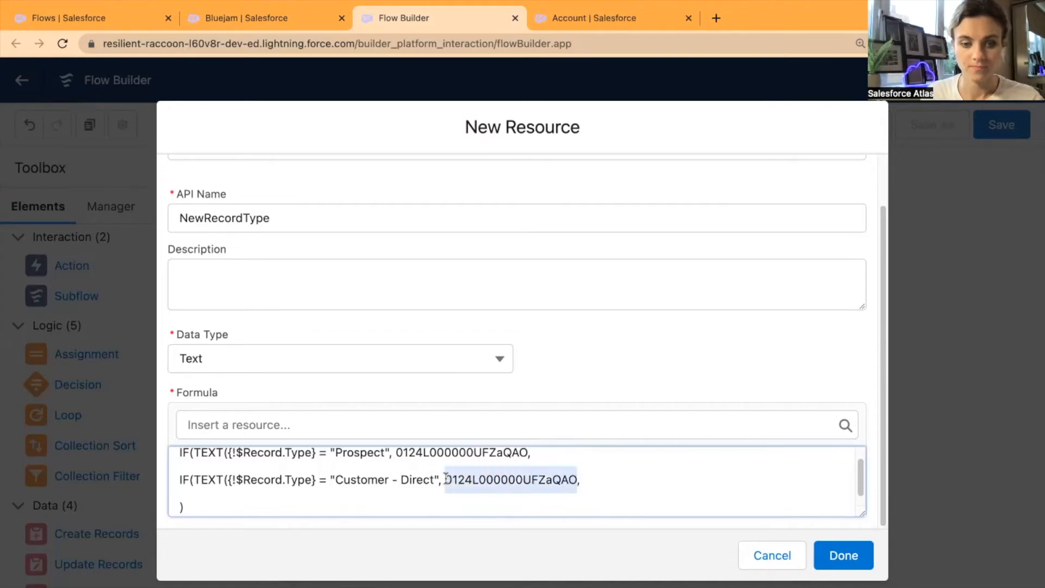
{"action": "key", "text": "ctrl+v"}
{"action": "scroll", "coordinate": [496, 487], "scroll_direction": "down", "scroll_amount": 1}
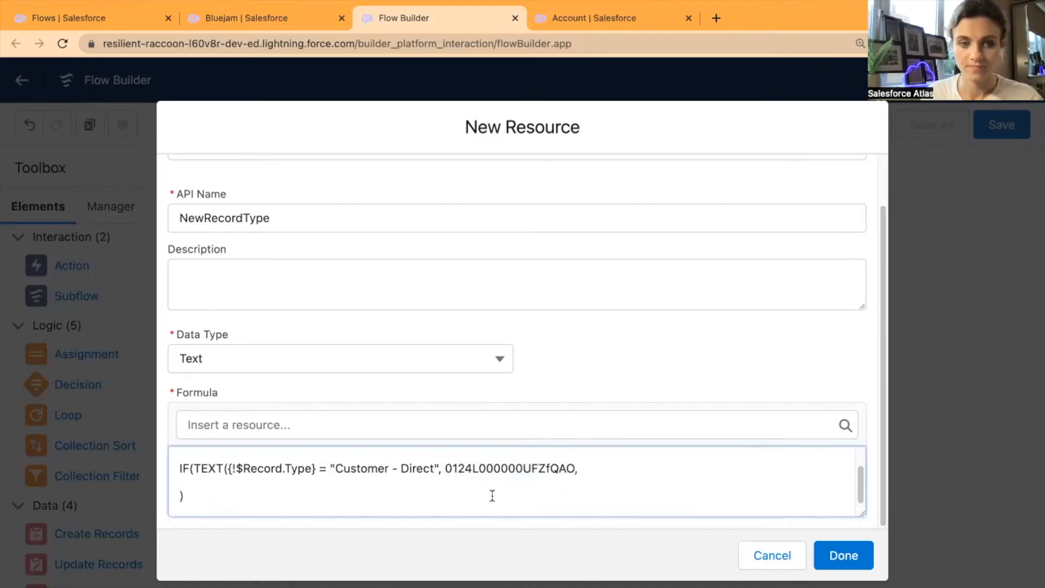
{"action": "scroll", "coordinate": [495, 486], "scroll_direction": "up", "scroll_amount": 1}
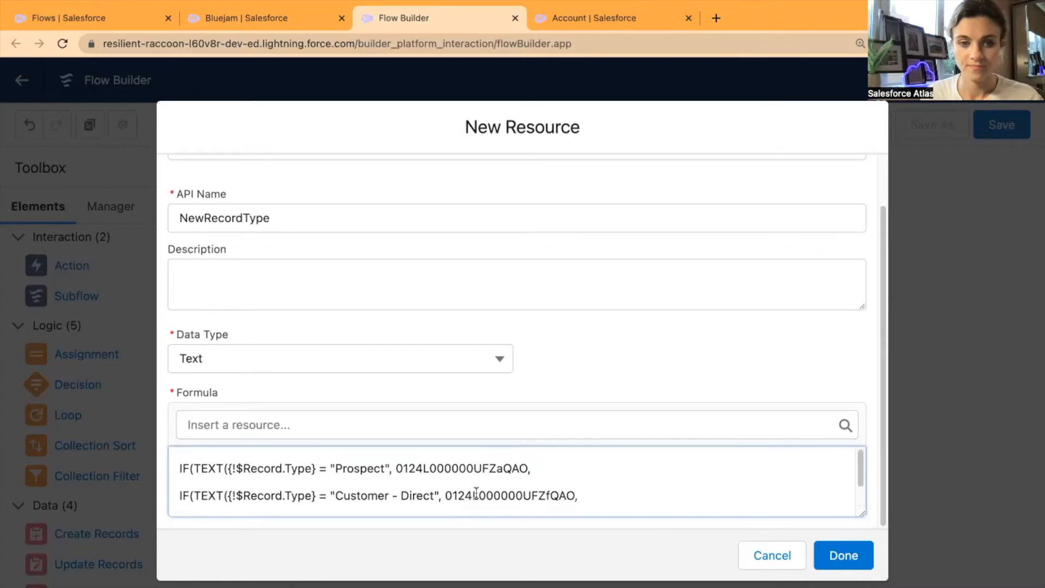
{"action": "left_click_drag", "start_coordinate": [861, 515], "coordinate": [861, 522]}
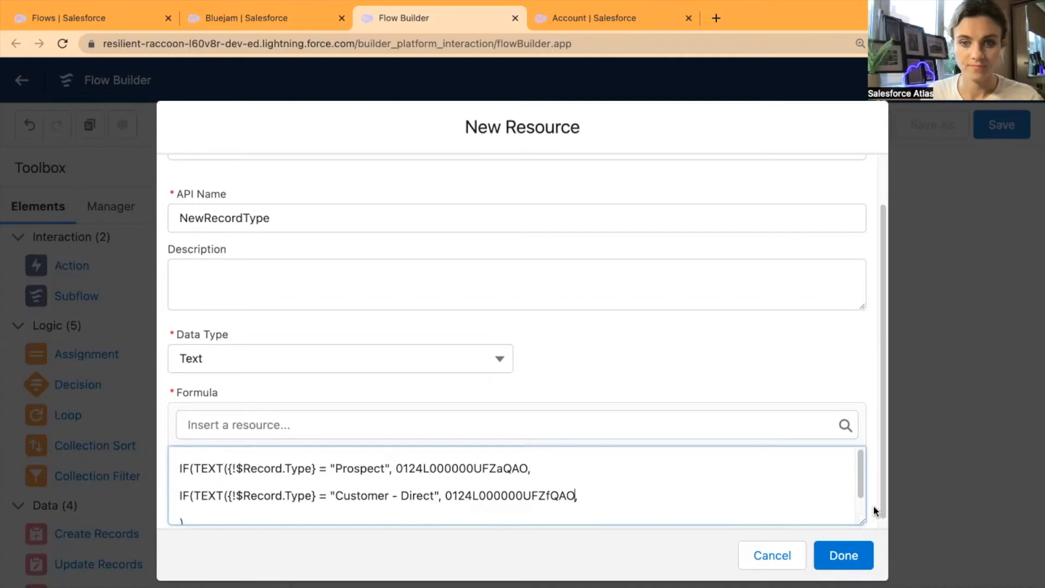
{"action": "scroll", "coordinate": [886, 509], "scroll_direction": "down", "scroll_amount": 1}
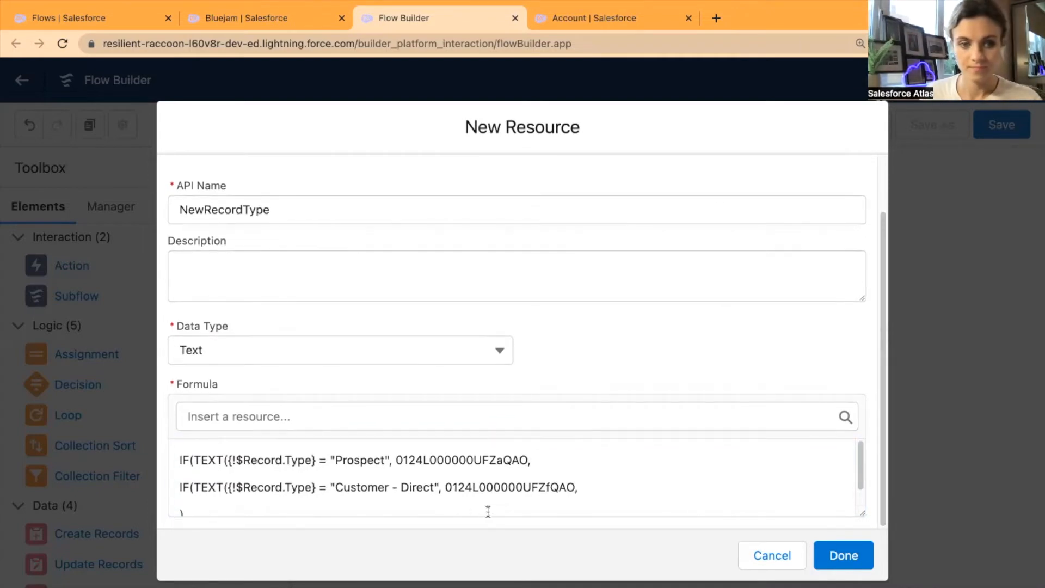
Enclose the record type IDs in the Prospect and Customer - Direct lines in double quotation marks.
{"action": "left_click", "coordinate": [398, 463]}
{"action": "type", "text": "@"}
{"action": "key", "text": "BackSpace"}
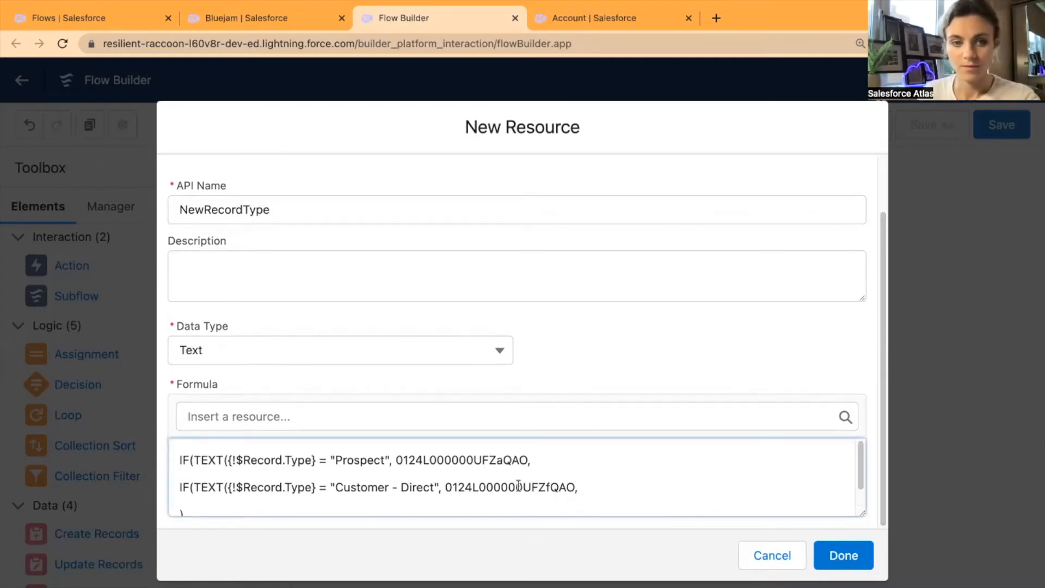
{"action": "type", "text": "\", "}
{"action": "type", "text": "\""}
{"action": "left_click", "coordinate": [445, 487]}
{"action": "type", "text": "\""}
{"action": "left_click", "coordinate": [581, 487]}
{"action": "type", "text": "\""}
Duplicate the whole Customer - Direct IF line onto a new third line of the formula.
{"action": "left_click", "coordinate": [608, 488]}
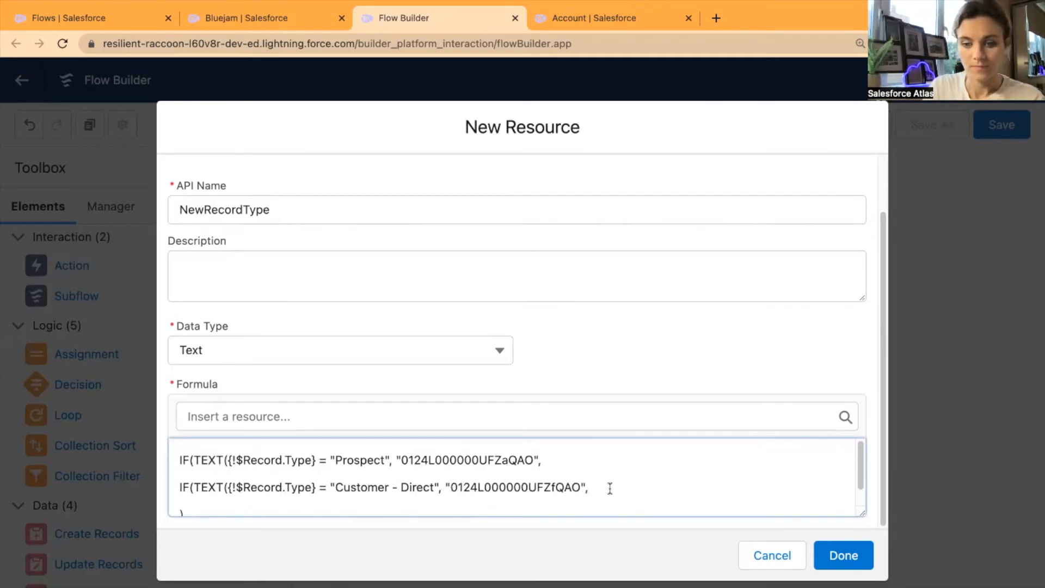
{"action": "key", "text": "Return"}
{"action": "key", "text": "super+v"}
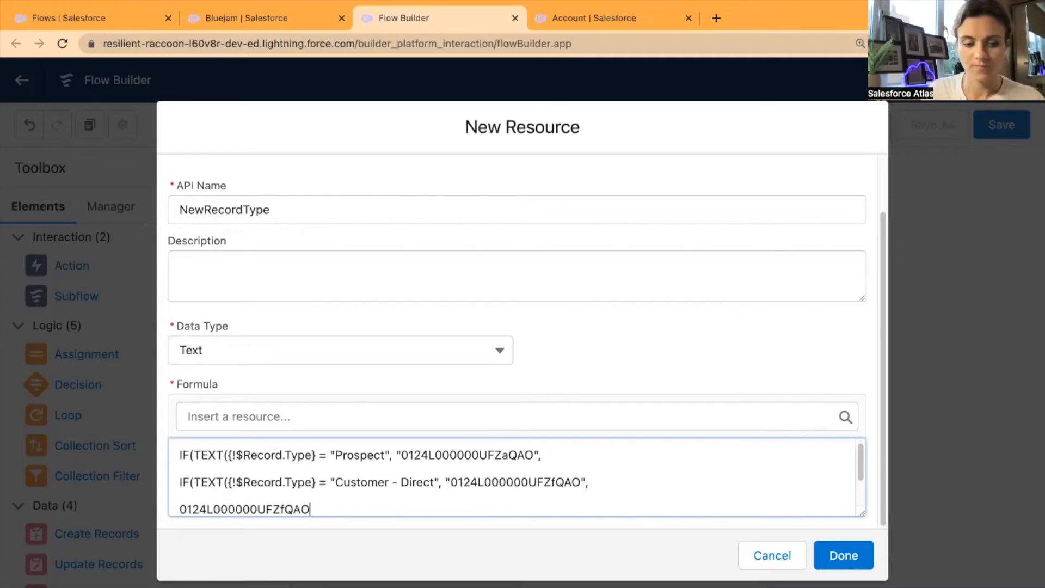
{"action": "key", "text": "super+z"}
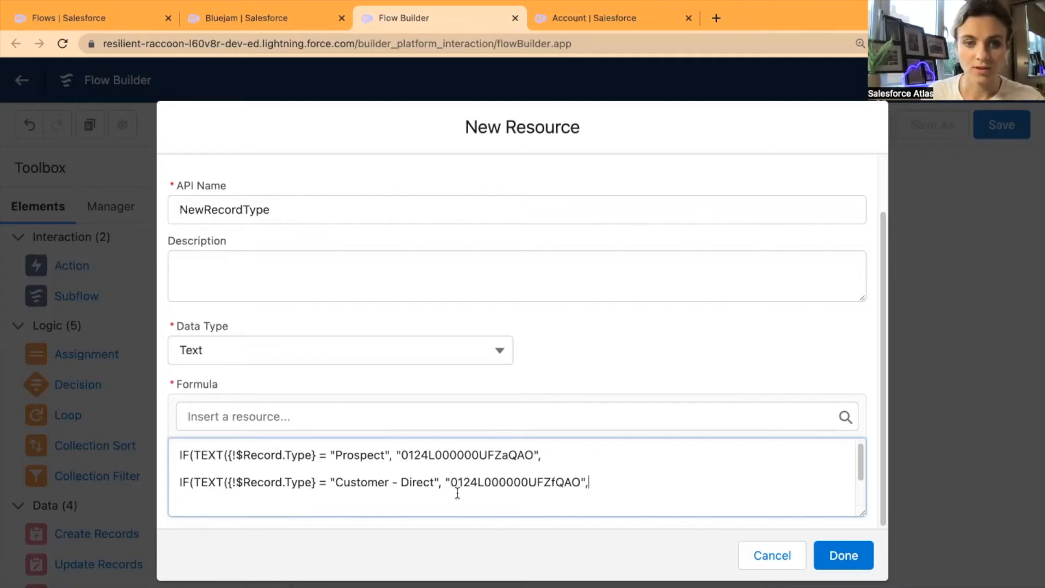
{"action": "left_click", "coordinate": [181, 487], "text": "shift"}
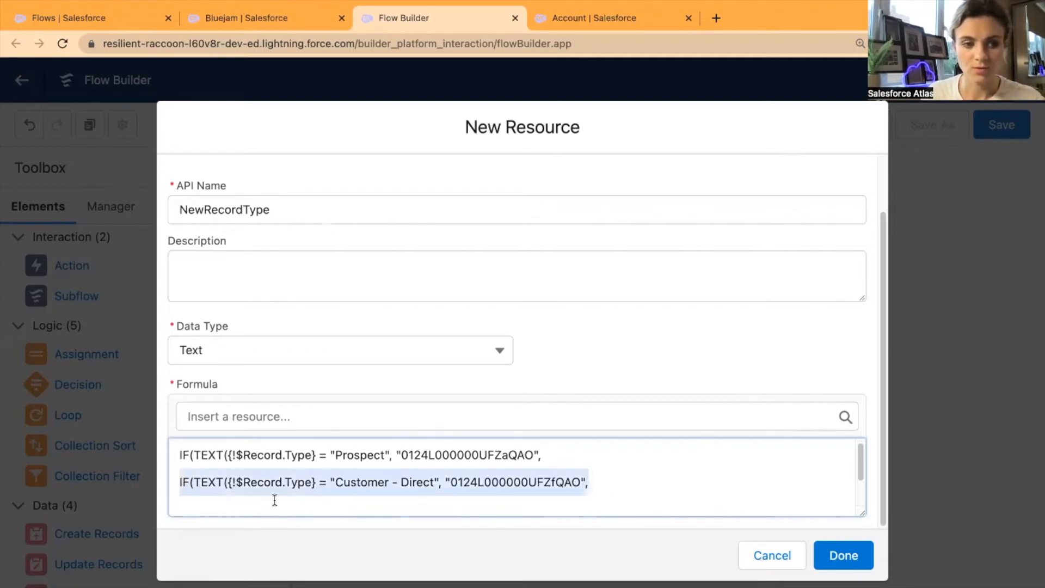
{"action": "key", "text": "ctrl+c"}
{"action": "key", "text": "Down"}
{"action": "key", "text": "ctrl+v"}
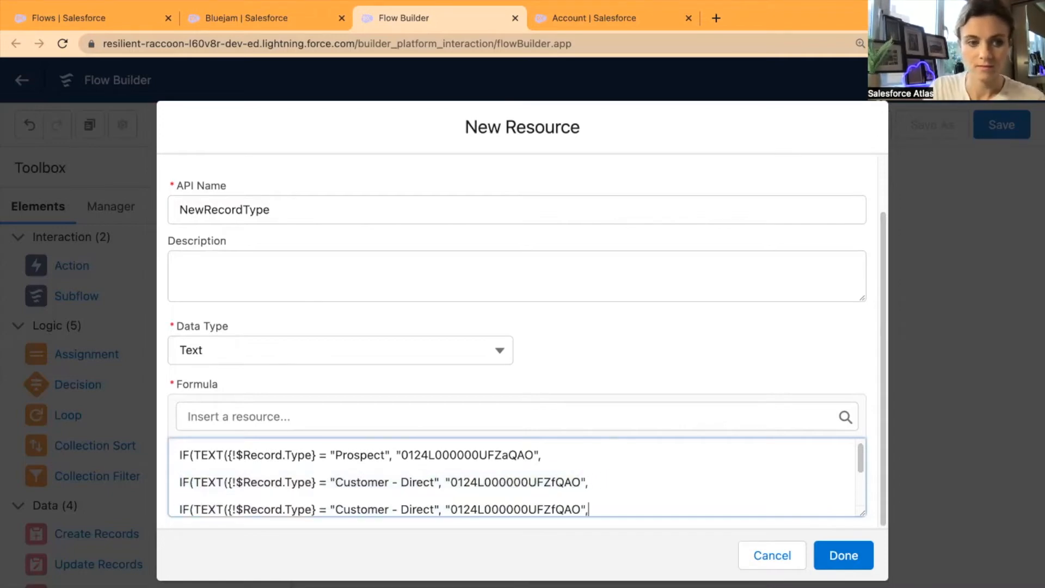
{"action": "scroll", "coordinate": [604, 487], "scroll_direction": "down", "scroll_amount": 2}
{"action": "scroll", "coordinate": [607, 489], "scroll_direction": "up", "scroll_amount": 1}
{"action": "scroll", "coordinate": [608, 488], "scroll_direction": "down", "scroll_amount": 1}
{"action": "scroll", "coordinate": [607, 485], "scroll_direction": "up", "scroll_amount": 1}
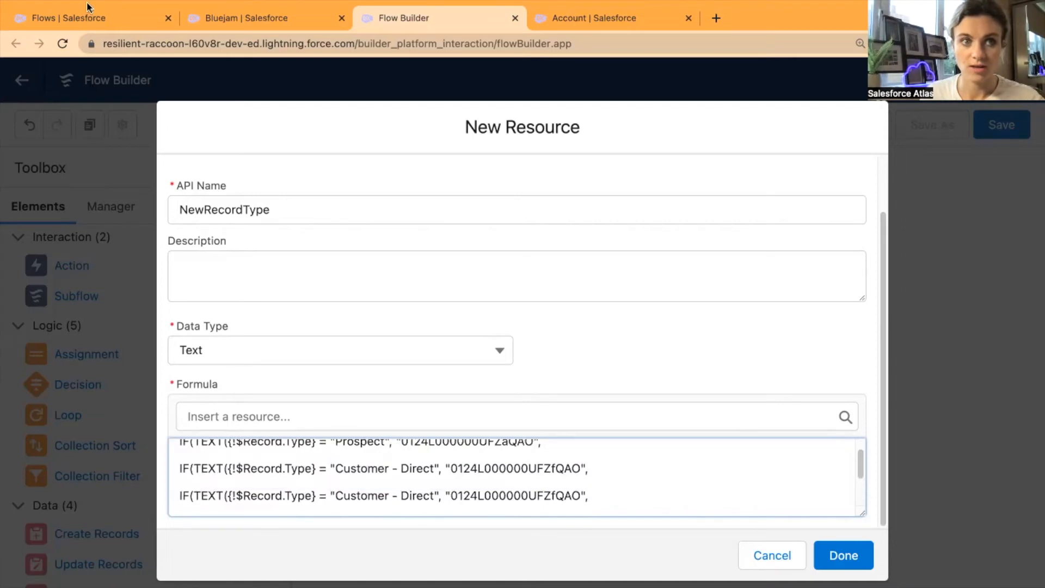
Set the Type on the Bluejam account record's edit form to Customer - Channel.
{"action": "left_click", "coordinate": [245, 19]}
{"action": "left_click", "coordinate": [260, 387]}
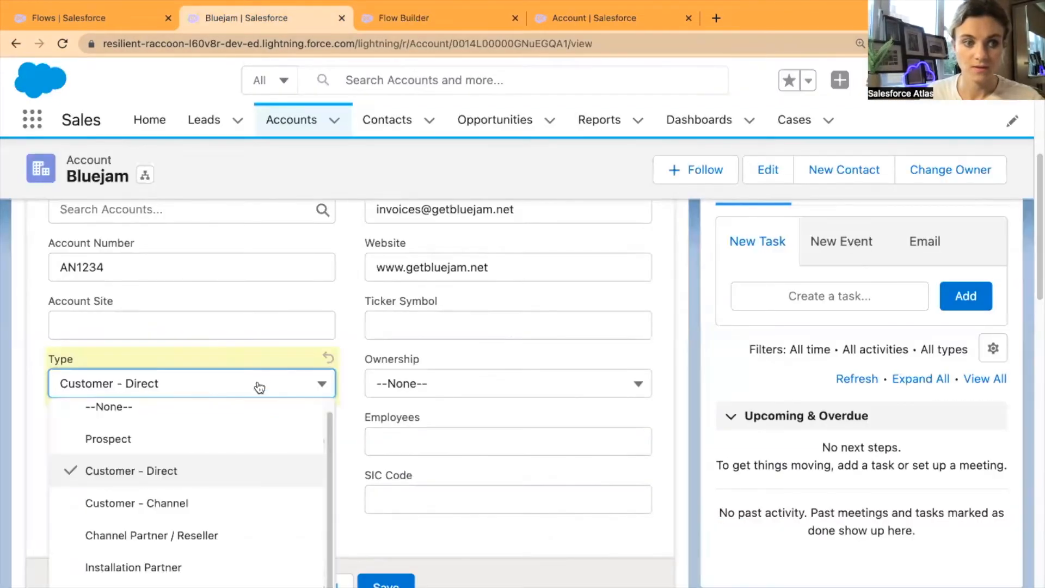
{"action": "left_click", "coordinate": [228, 509]}
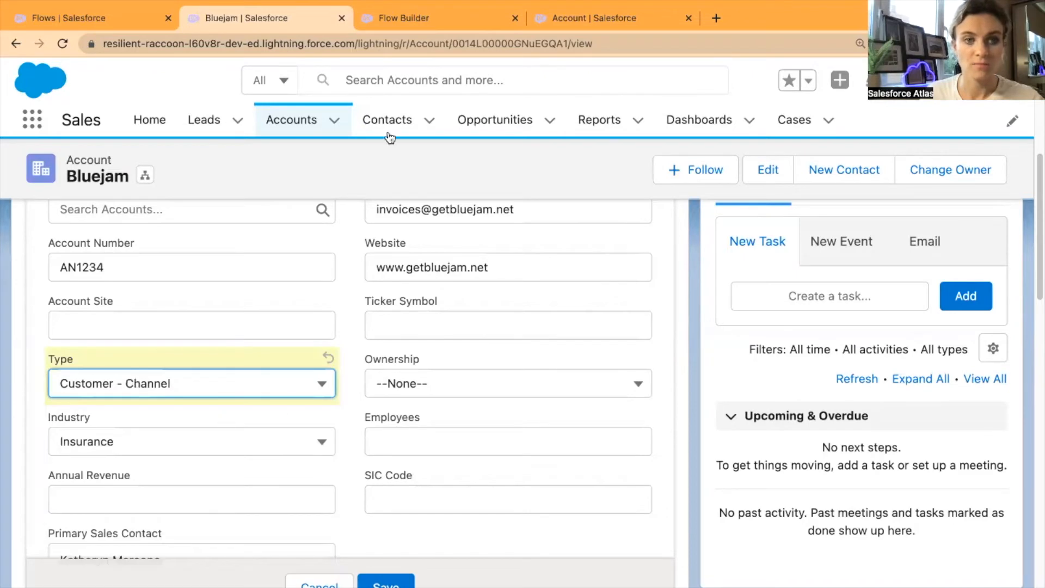
Change the compared value in the formula's third IF line to "Customer - Channel".
{"action": "left_click", "coordinate": [420, 18]}
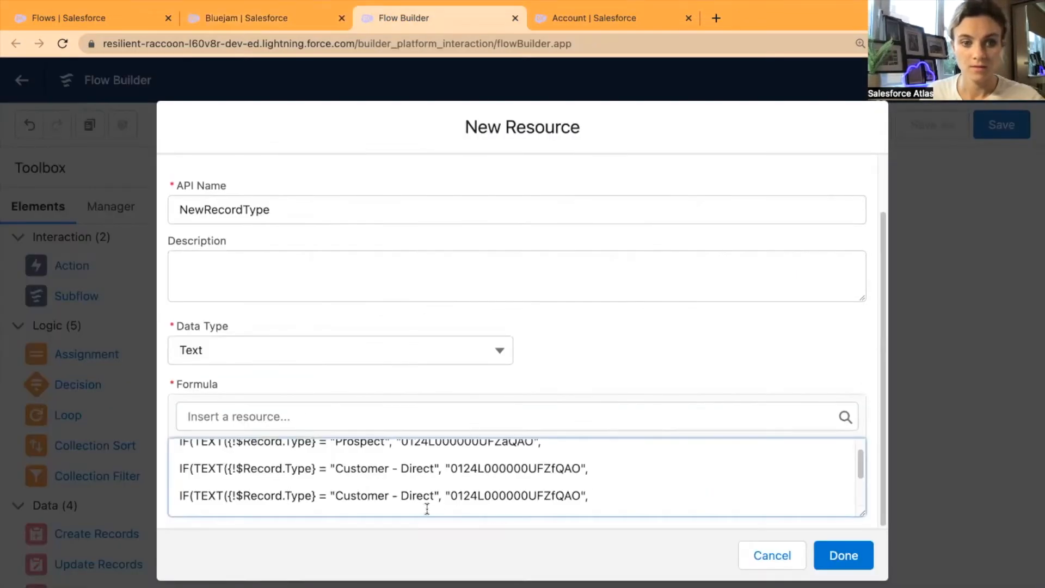
{"action": "key", "text": "BackSpace"}
{"action": "key", "text": "BackSpace"}
{"action": "key", "text": "BackSpace"}
{"action": "key", "text": "BackSpace"}
{"action": "key", "text": "BackSpace"}
{"action": "key", "text": "BackSpace"}
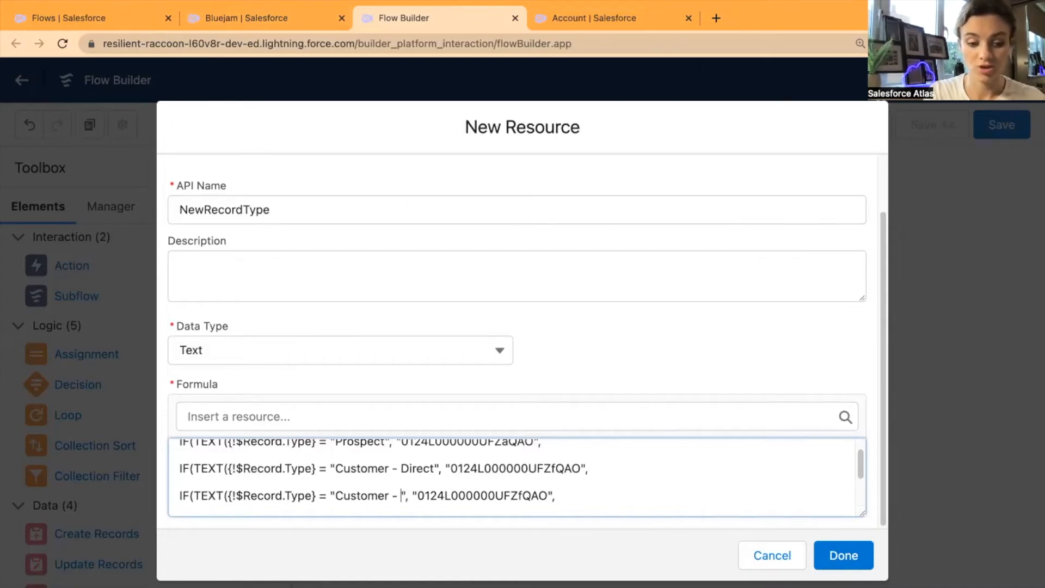
{"action": "type", "text": "Channel"}
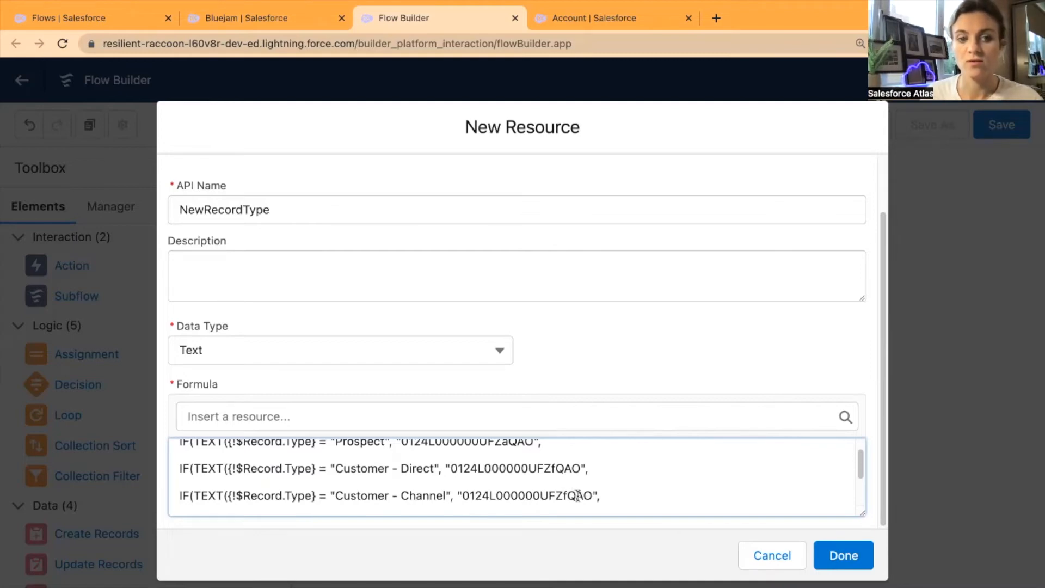
Insert the triggering record's Record Type ID, {!$Record.RecordTypeId}, as the fallback value on a new line below the Customer - Channel line.
{"action": "scroll", "coordinate": [621, 493], "scroll_direction": "down", "scroll_amount": 1}
{"action": "key", "text": "Return"}
{"action": "scroll", "coordinate": [568, 485], "scroll_direction": "up", "scroll_amount": 1}
{"action": "scroll", "coordinate": [569, 485], "scroll_direction": "down", "scroll_amount": 2}
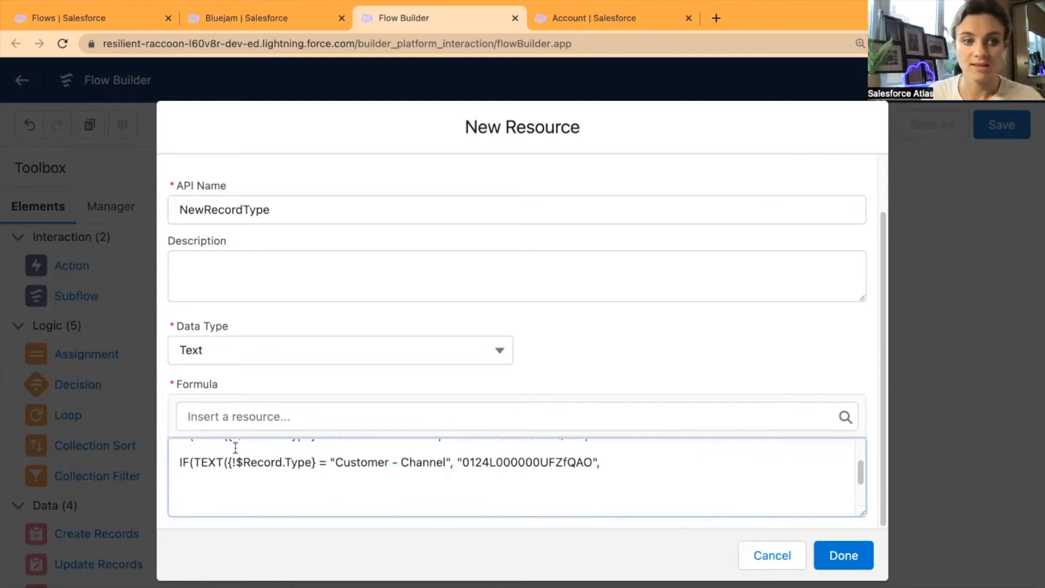
{"action": "left_click", "coordinate": [224, 417]}
{"action": "type", "text": "re"}
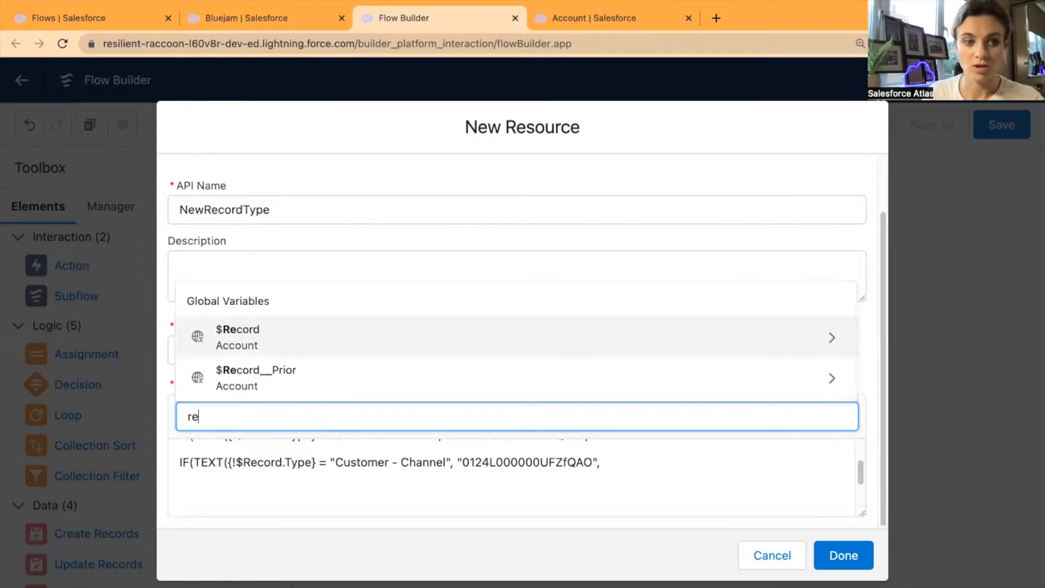
{"action": "left_click", "coordinate": [274, 340]}
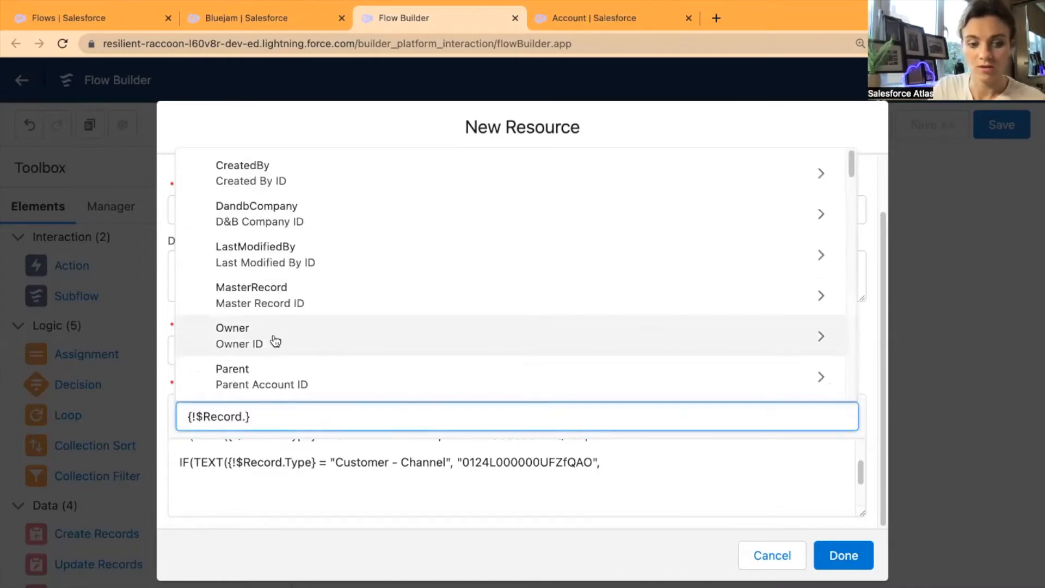
{"action": "type", "text": "record"}
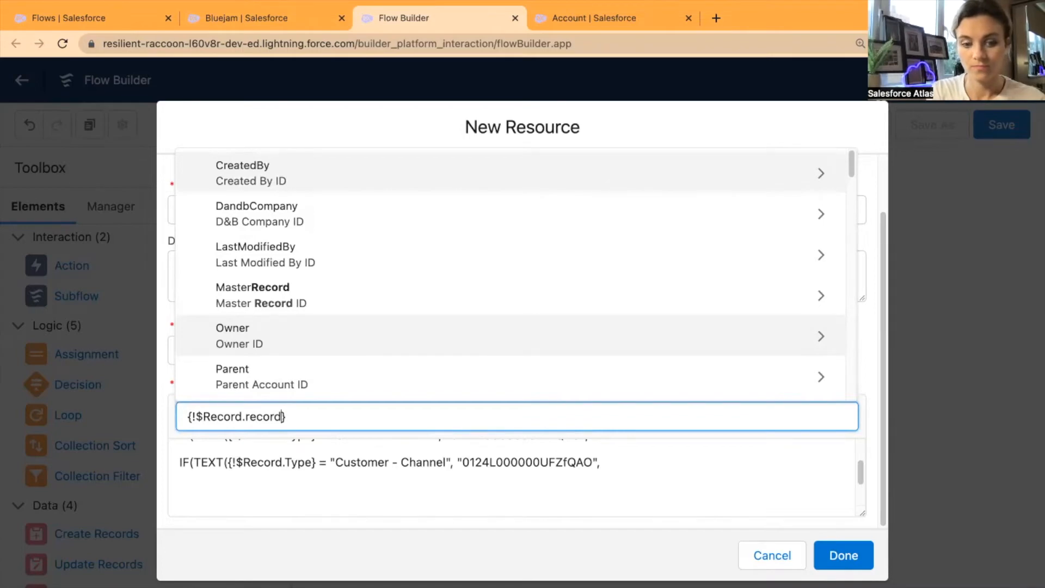
{"action": "type", "text": " typ"}
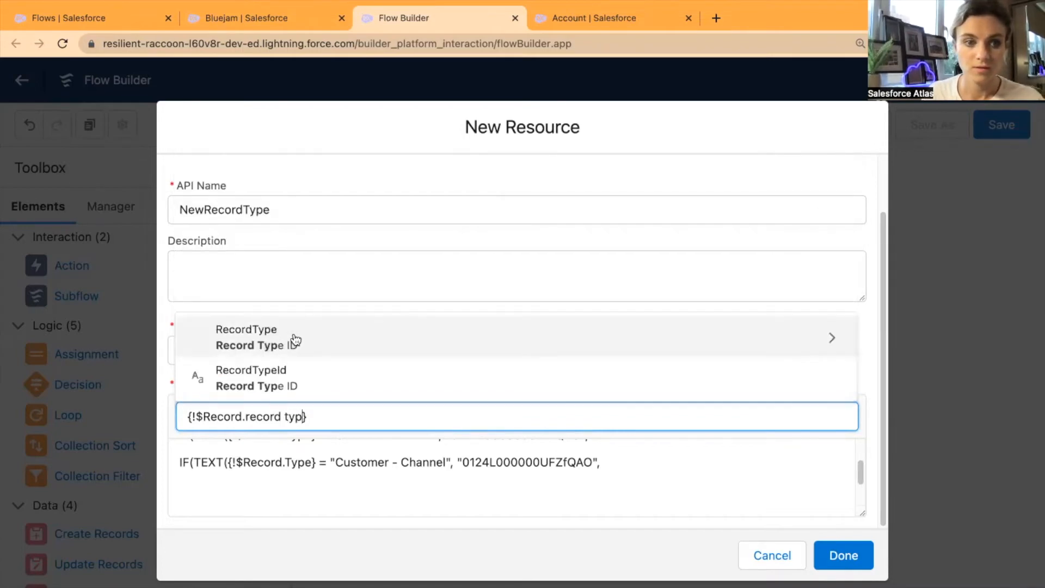
{"action": "left_click", "coordinate": [316, 385]}
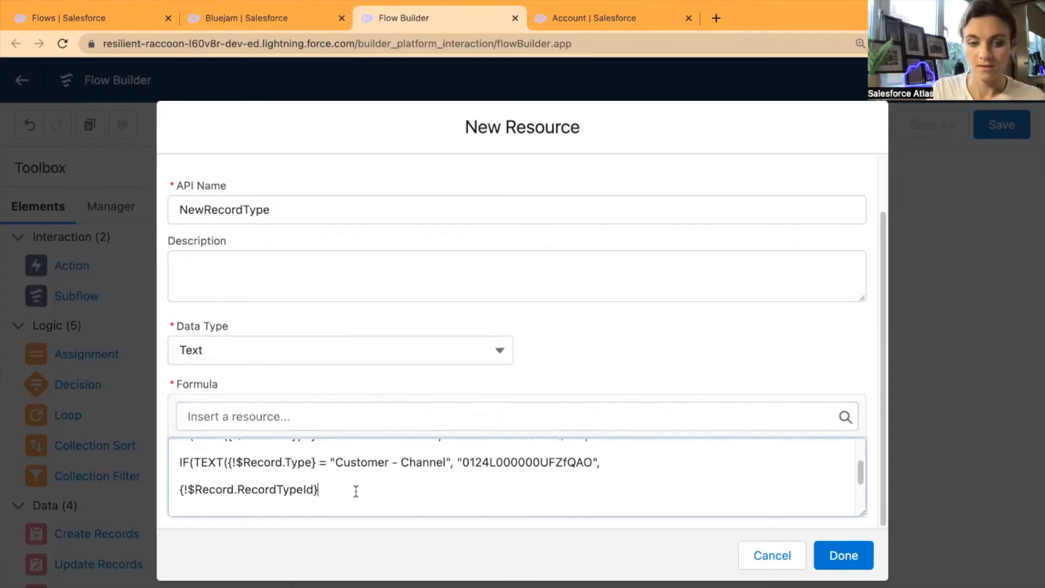
Close the three nested IF functions with ))) on a new line below the fallback value.
{"action": "key", "text": "Return"}
{"action": "type", "text": ")))"}
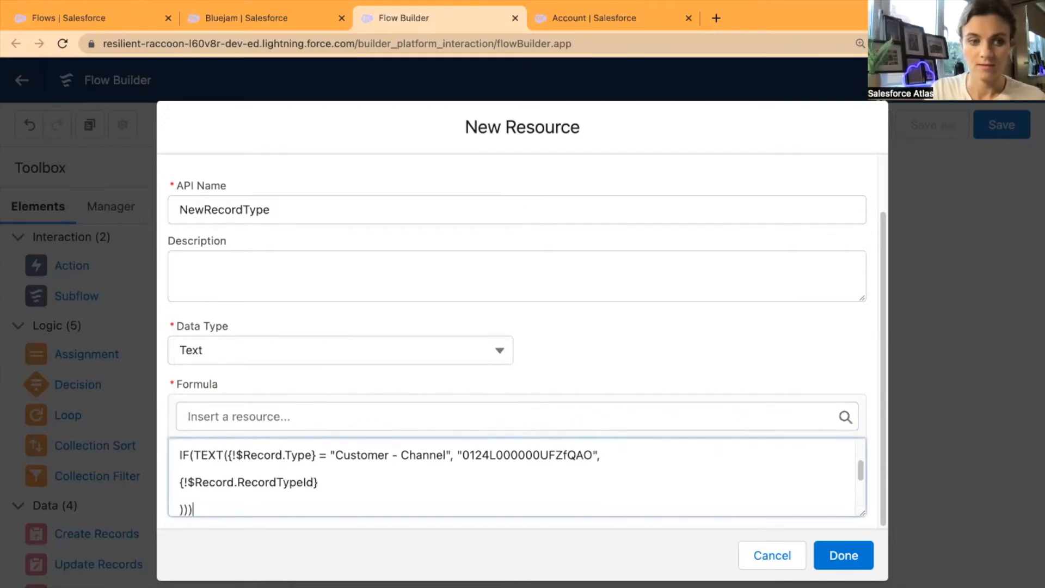
{"action": "scroll", "coordinate": [356, 492], "scroll_direction": "down", "scroll_amount": 1}
{"action": "scroll", "coordinate": [364, 490], "scroll_direction": "up", "scroll_amount": 5}
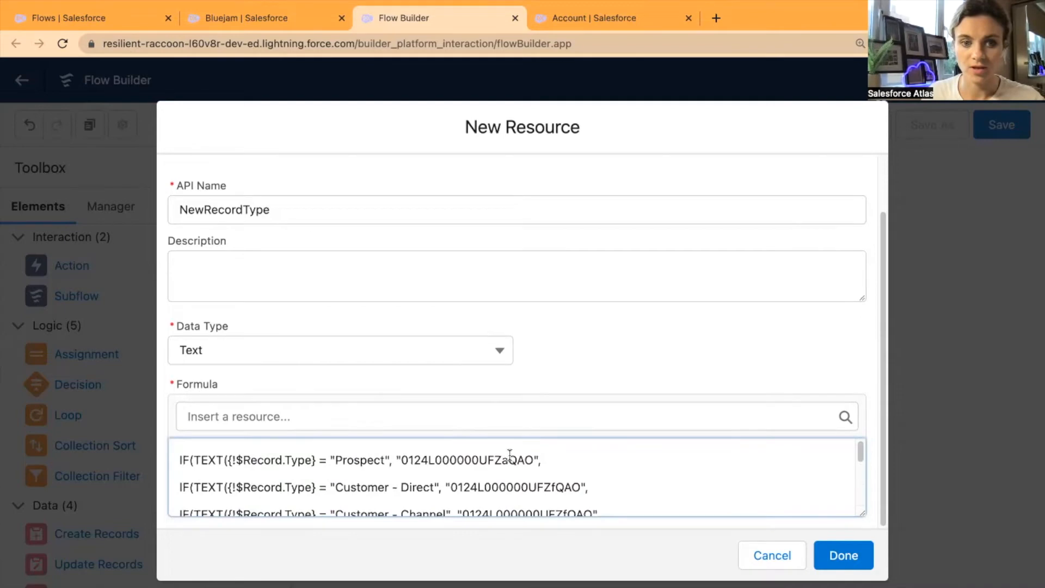
Check the complete formula, and accept both the NewRecordType resource and the Add record type assignment.
{"action": "scroll", "coordinate": [510, 457], "scroll_direction": "down", "scroll_amount": 4}
{"action": "scroll", "coordinate": [430, 493], "scroll_direction": "up", "scroll_amount": 3}
{"action": "scroll", "coordinate": [433, 493], "scroll_direction": "down", "scroll_amount": 3}
{"action": "scroll", "coordinate": [435, 480], "scroll_direction": "down", "scroll_amount": 1}
{"action": "scroll", "coordinate": [609, 461], "scroll_direction": "up", "scroll_amount": 1}
{"action": "scroll", "coordinate": [724, 485], "scroll_direction": "down", "scroll_amount": 1}
{"action": "left_click", "coordinate": [841, 555]}
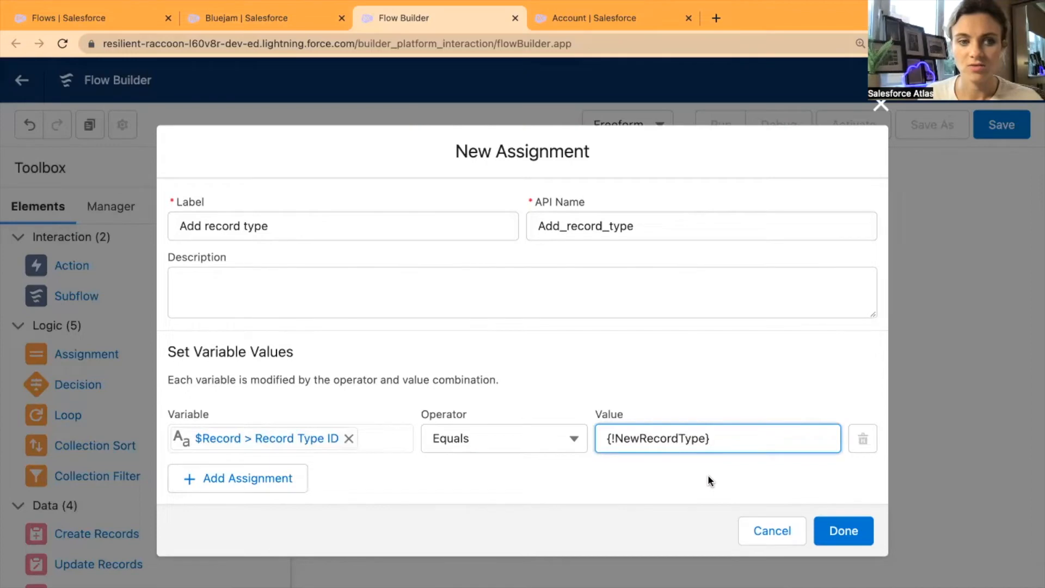
{"action": "left_click", "coordinate": [846, 529]}
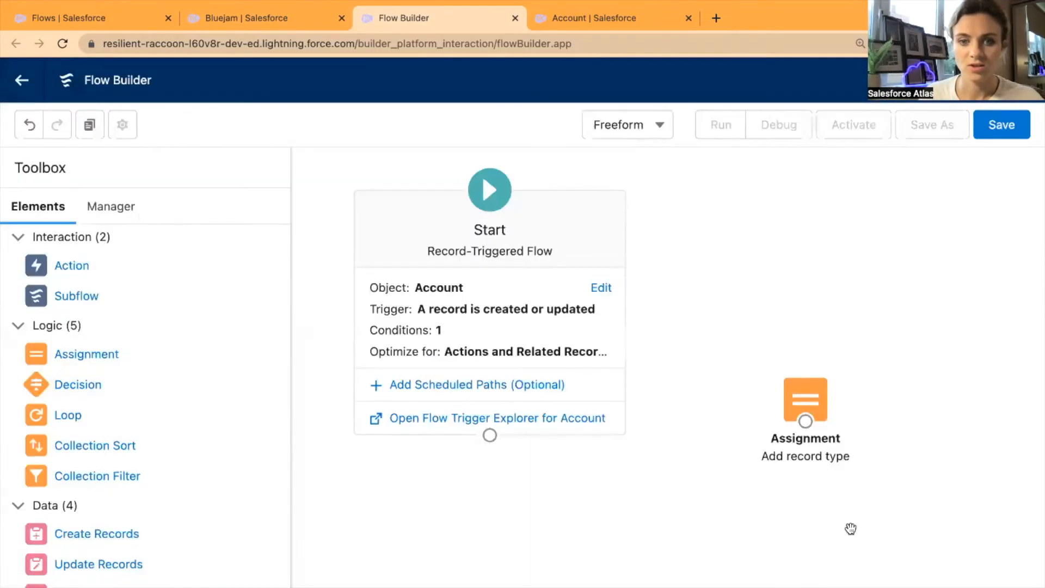
Connect the Start element to the Add record type assignment on the flow canvas.
{"action": "left_click_drag", "start_coordinate": [809, 405], "coordinate": [789, 378]}
{"action": "mouse_move", "coordinate": [490, 436]}
{"action": "left_mouse_down"}
{"action": "mouse_move", "coordinate": [762, 408]}
{"action": "mouse_move", "coordinate": [786, 388]}
{"action": "mouse_move", "coordinate": [793, 419]}
{"action": "left_mouse_up"}
{"action": "left_click_drag", "start_coordinate": [756, 383], "coordinate": [782, 376]}
{"action": "left_click_drag", "start_coordinate": [800, 492], "coordinate": [717, 491]}
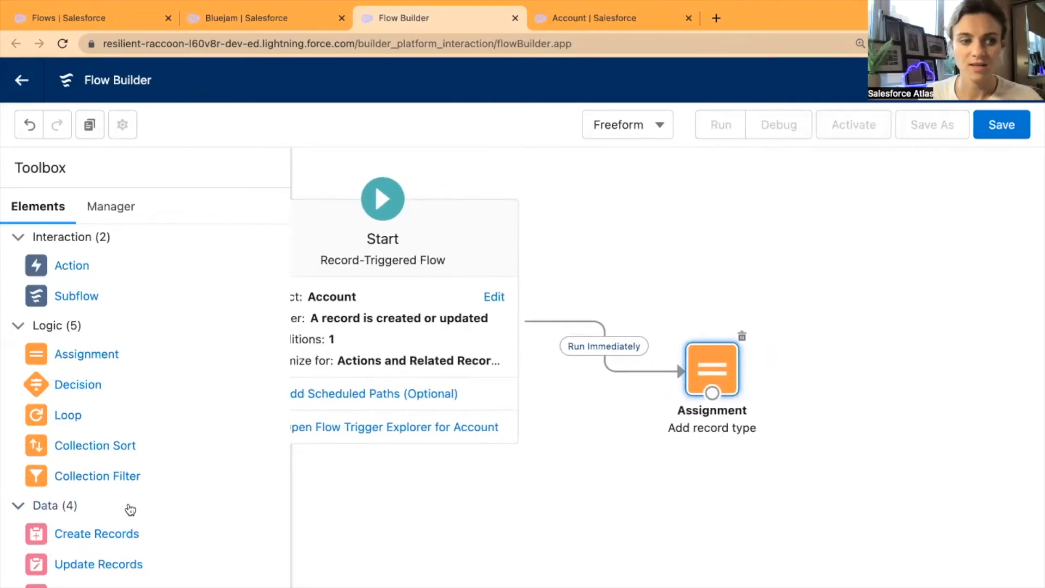
Add an Update Records element labelled Update Record ID to the canvas beside the Add record type assignment.
{"action": "left_click_drag", "start_coordinate": [105, 582], "coordinate": [871, 391]}
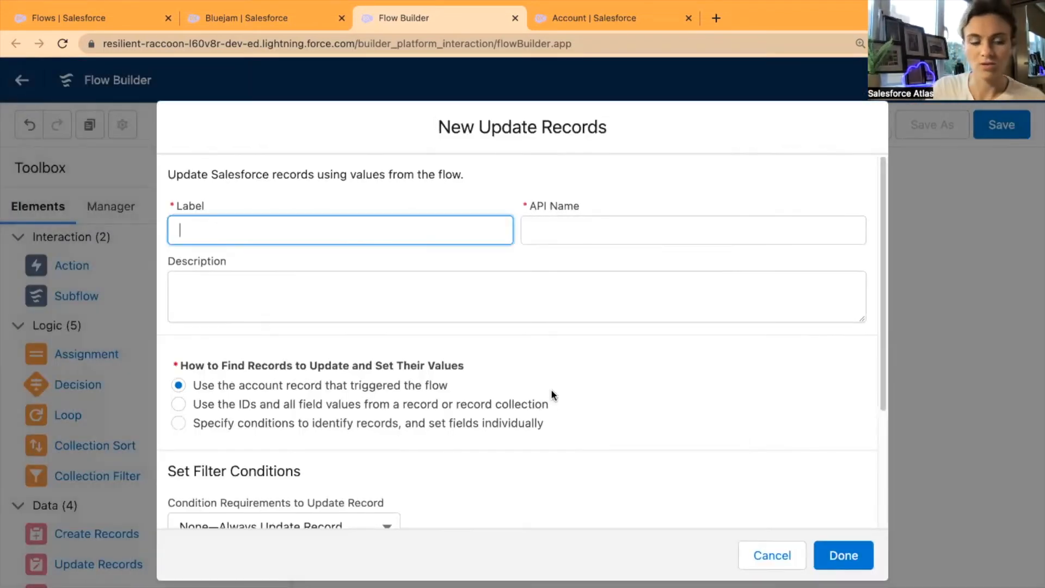
{"action": "type", "text": "Update Record ID"}
{"action": "key", "text": "Tab"}
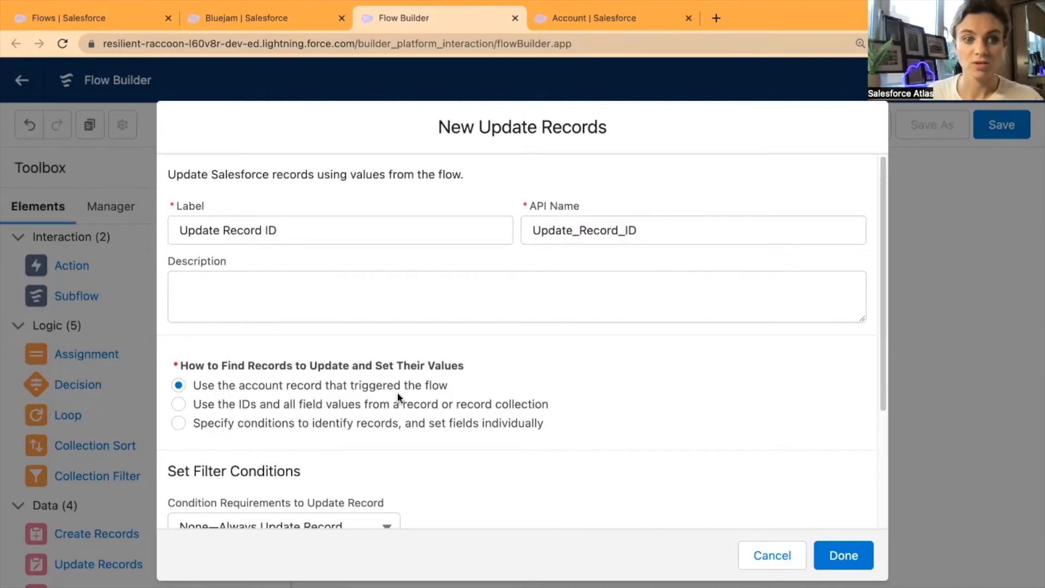
Set the account's RecordTypeId field to {!$Record.RecordTypeId} in the Update Records element and accept the element.
{"action": "scroll", "coordinate": [471, 429], "scroll_direction": "down", "scroll_amount": 3}
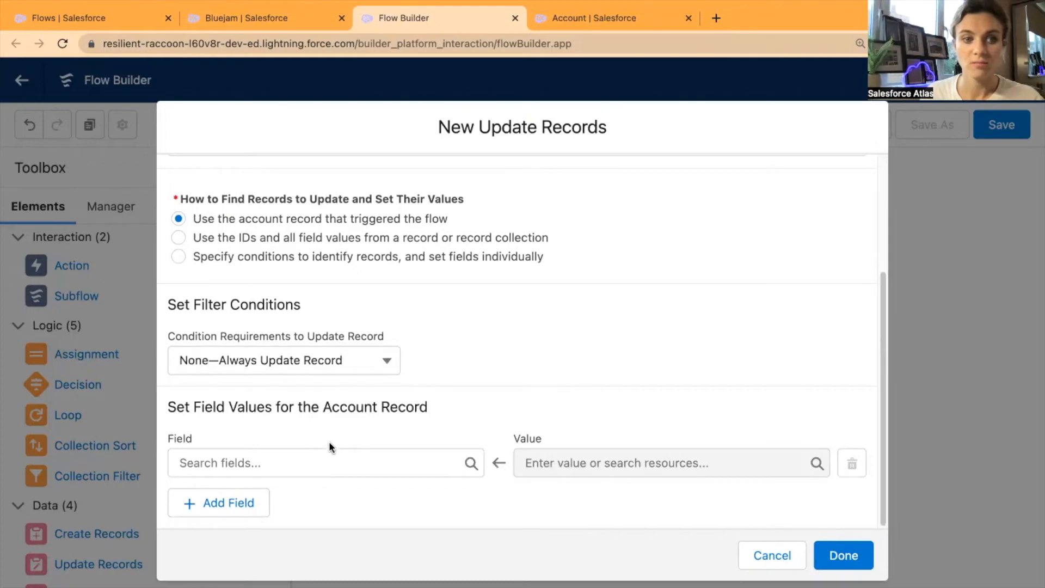
{"action": "left_click", "coordinate": [329, 468]}
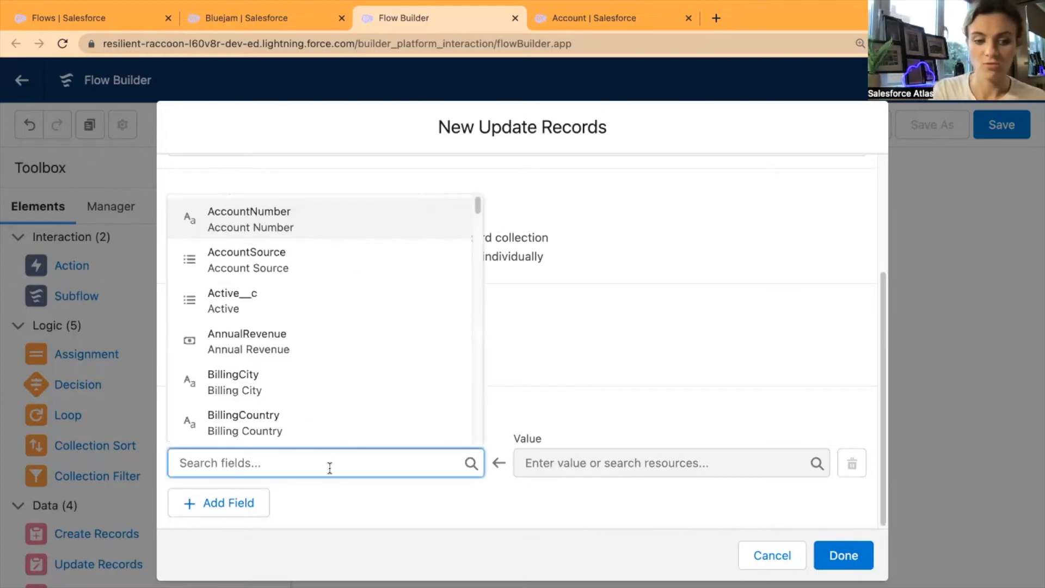
{"action": "type", "text": "record"}
{"action": "left_click", "coordinate": [337, 433]}
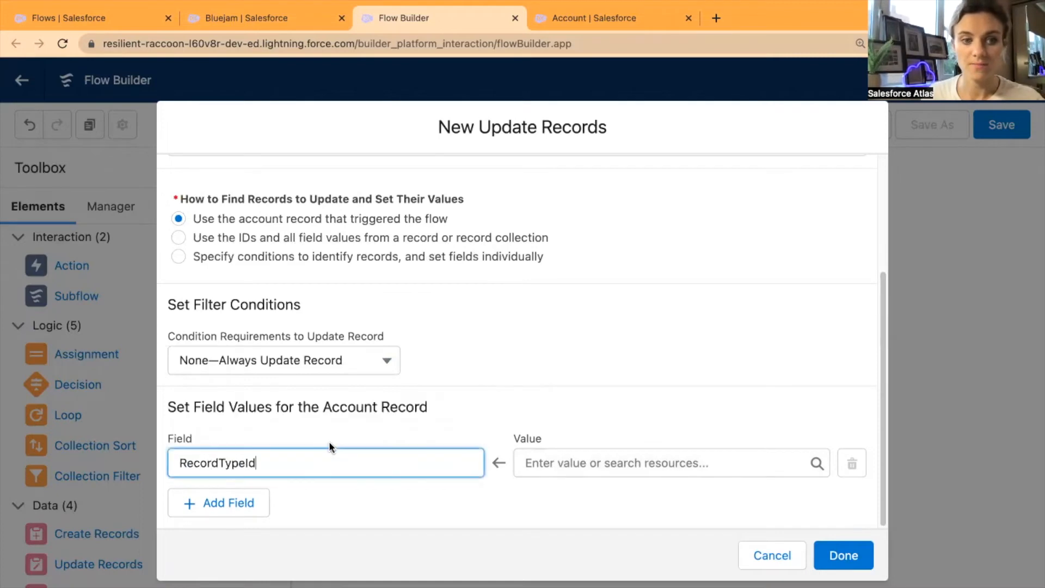
{"action": "left_click", "coordinate": [577, 466]}
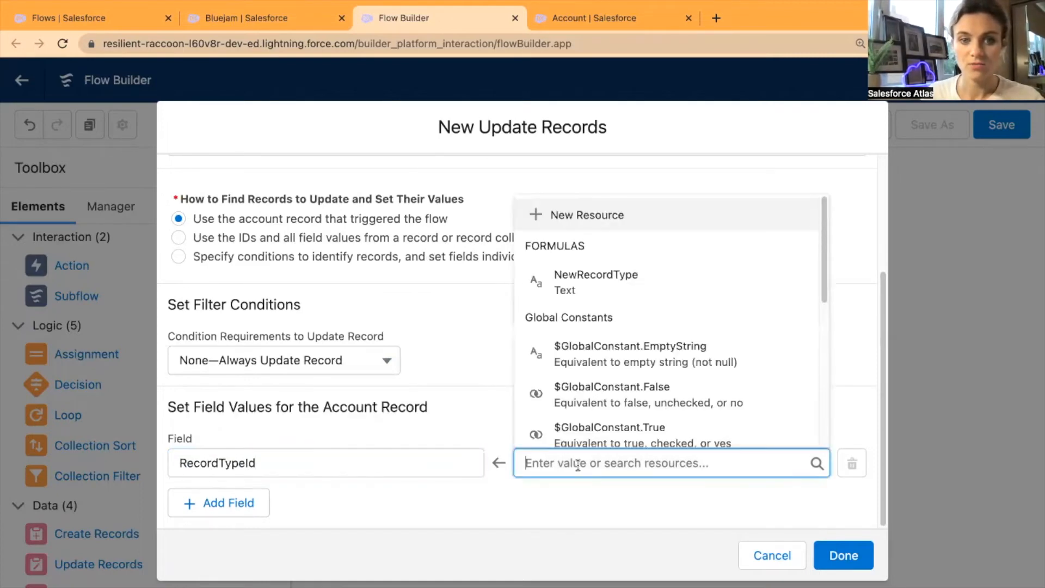
{"action": "type", "text": "record"}
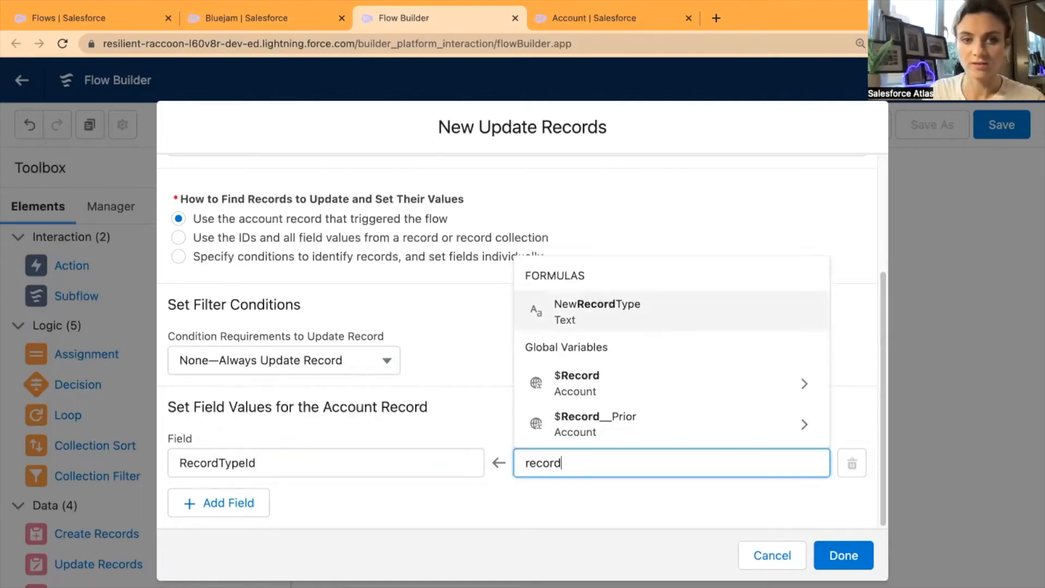
{"action": "left_click", "coordinate": [621, 388]}
{"action": "type", "text": "record"}
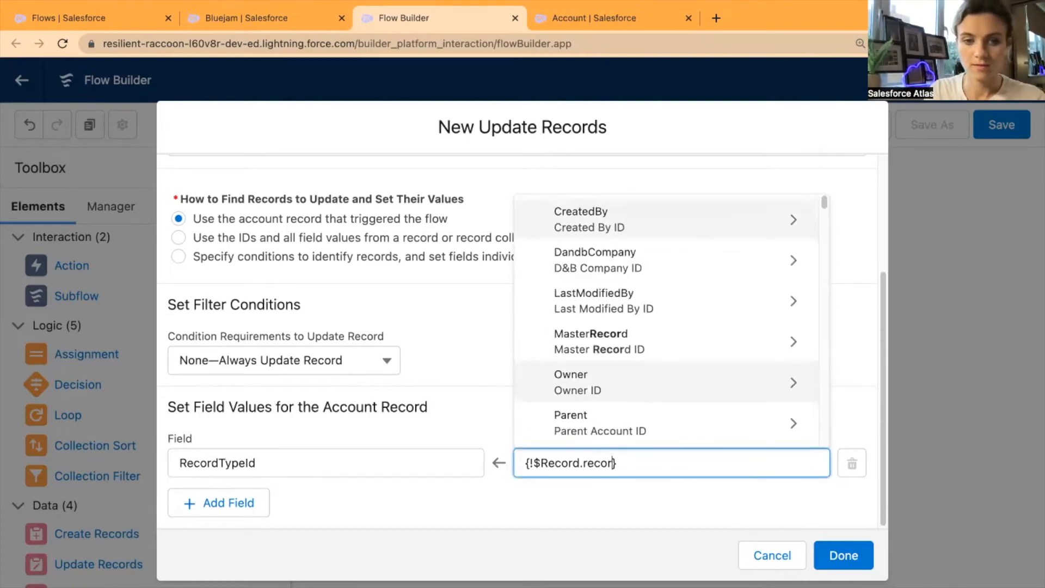
{"action": "type", "text": " typ"}
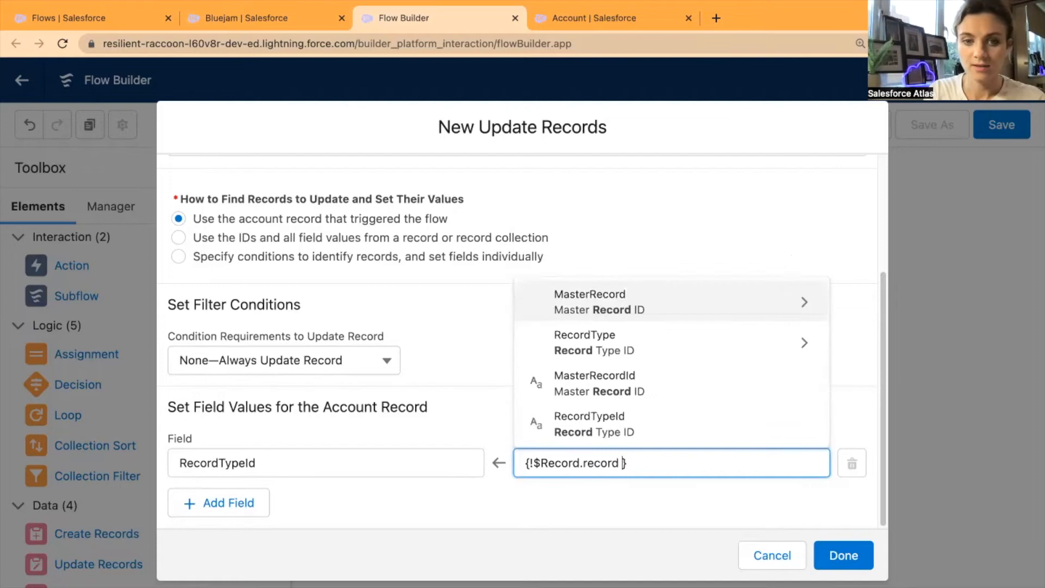
{"action": "left_click", "coordinate": [639, 431]}
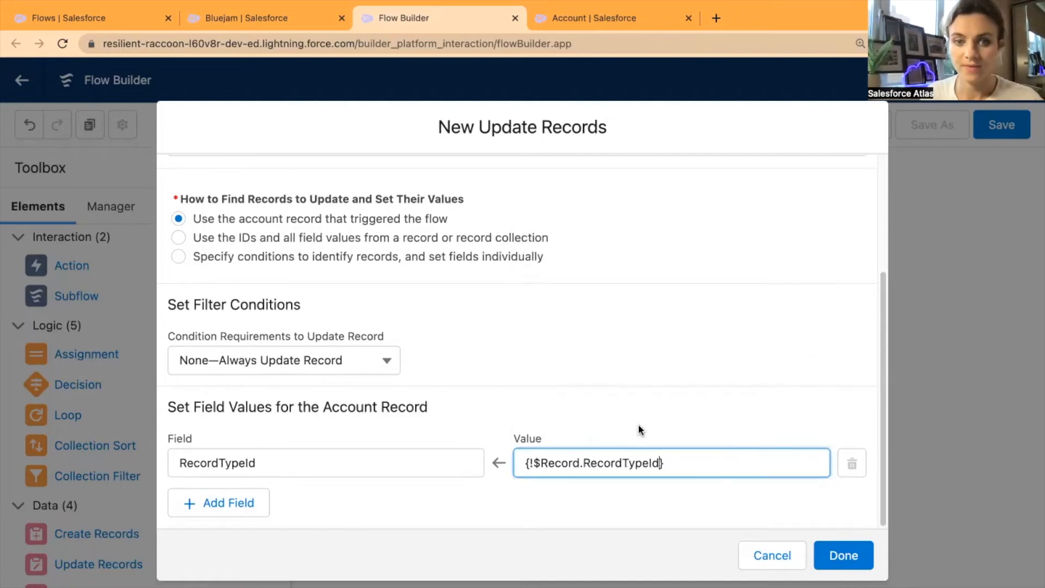
{"action": "left_click", "coordinate": [643, 506]}
{"action": "left_click", "coordinate": [837, 553]}
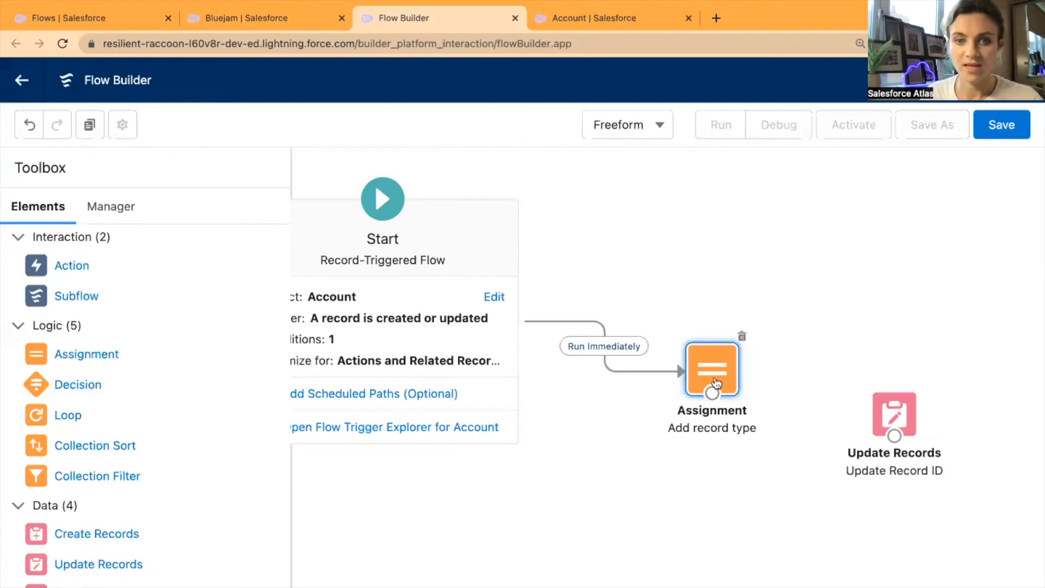
Move the Update Record ID element closer to the Add record type assignment and connect the assignment to it.
{"action": "left_click_drag", "start_coordinate": [887, 422], "coordinate": [867, 383]}
{"action": "left_click_drag", "start_coordinate": [713, 394], "coordinate": [884, 395]}
Review the variable assignment in Add record type and the field values in Update Record ID, closing each element again.
{"action": "double_click", "coordinate": [721, 376]}
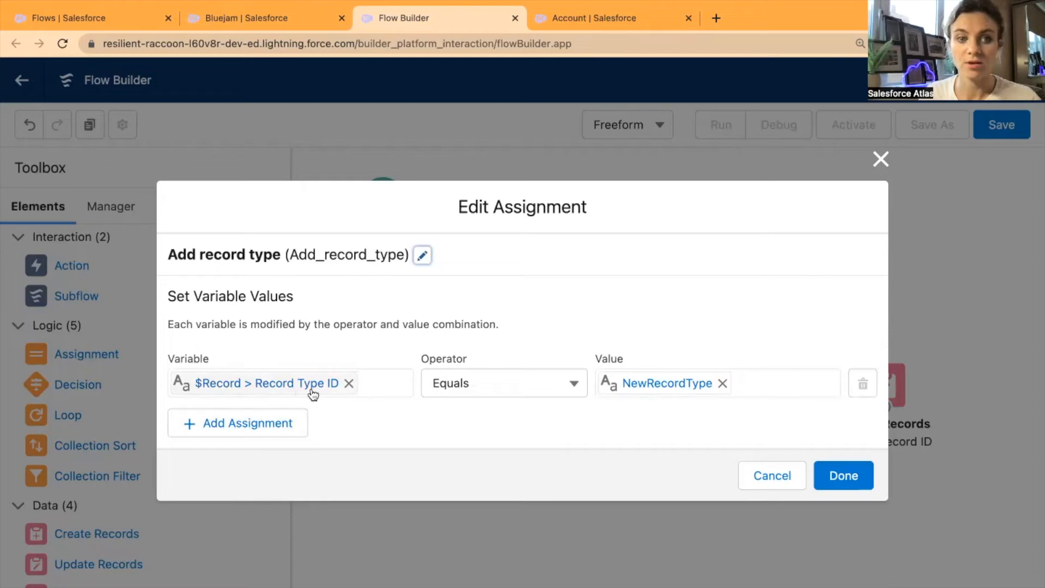
{"action": "left_click", "coordinate": [860, 479]}
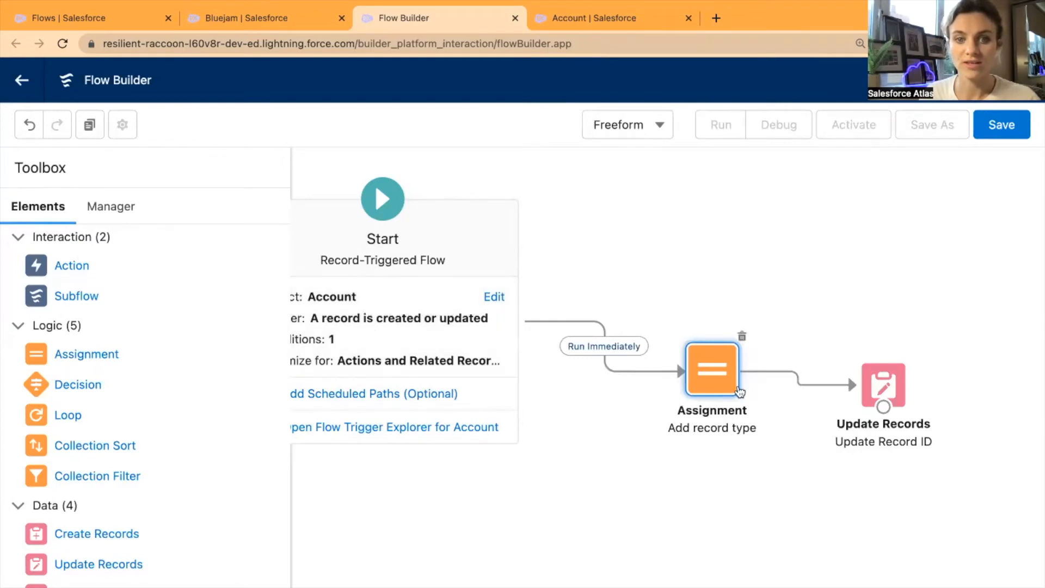
{"action": "left_click", "coordinate": [857, 379]}
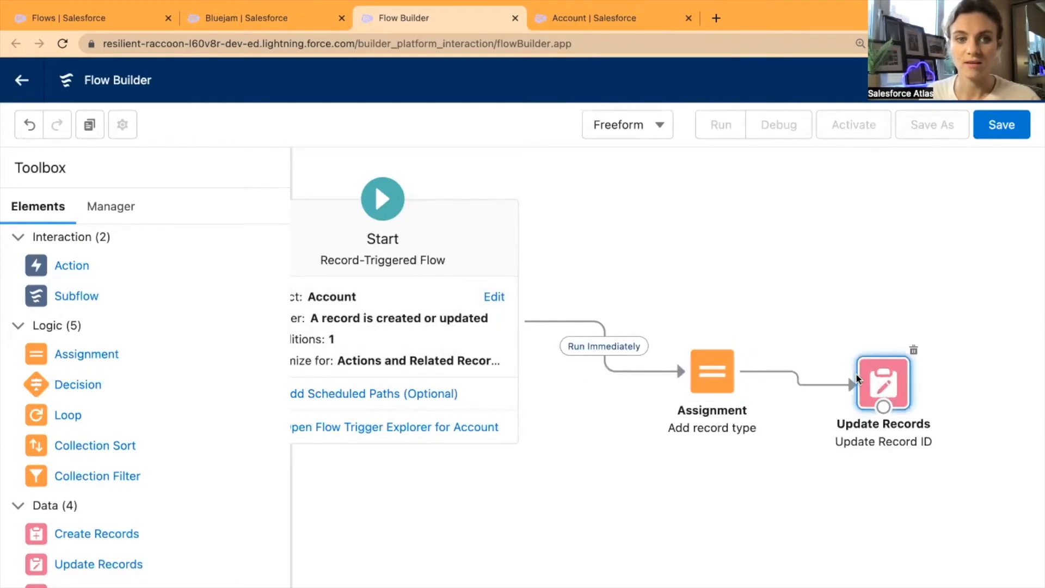
{"action": "double_click", "coordinate": [856, 375]}
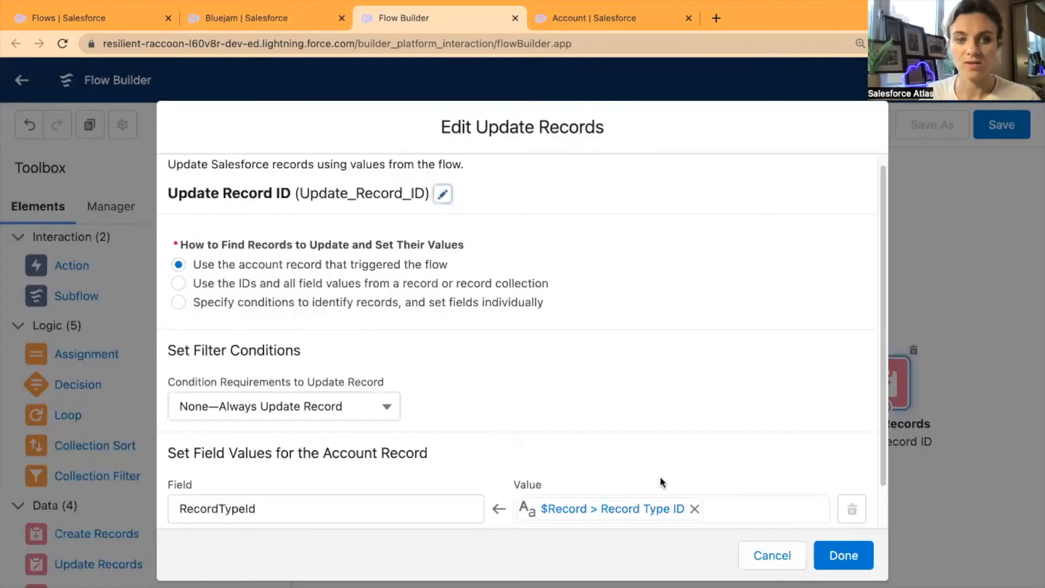
{"action": "scroll", "coordinate": [660, 482], "scroll_direction": "down", "scroll_amount": 2}
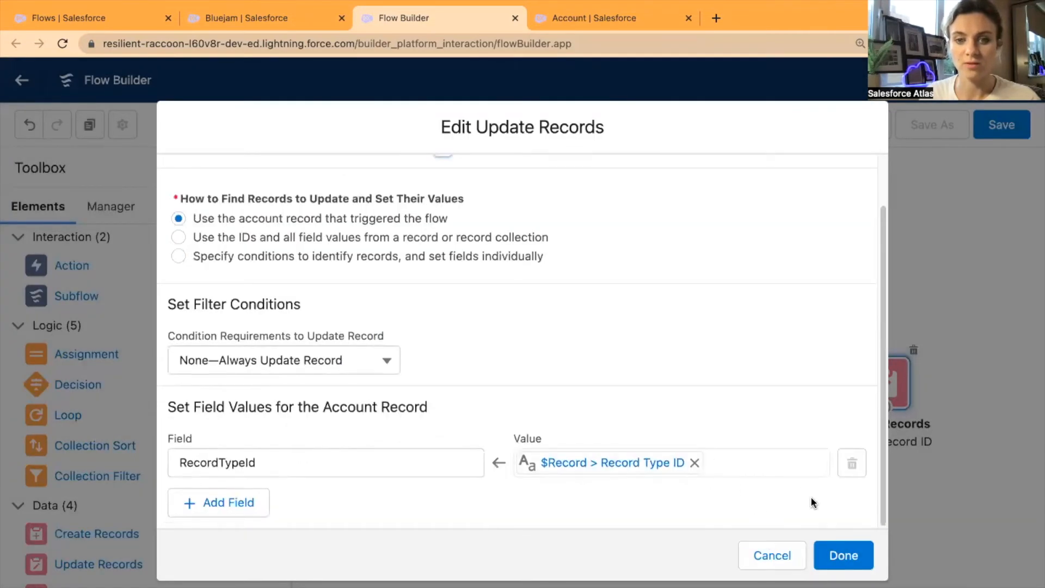
{"action": "left_click", "coordinate": [843, 555]}
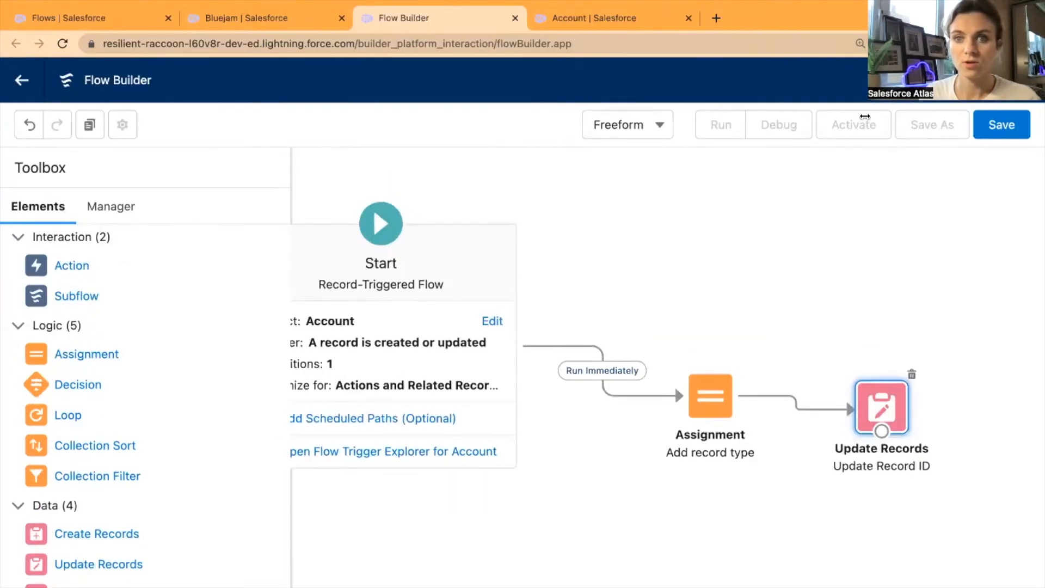
Save the flow with the label Update Record Type ID and the API name Update_Record_Type_ID.
{"action": "left_click", "coordinate": [1002, 125]}
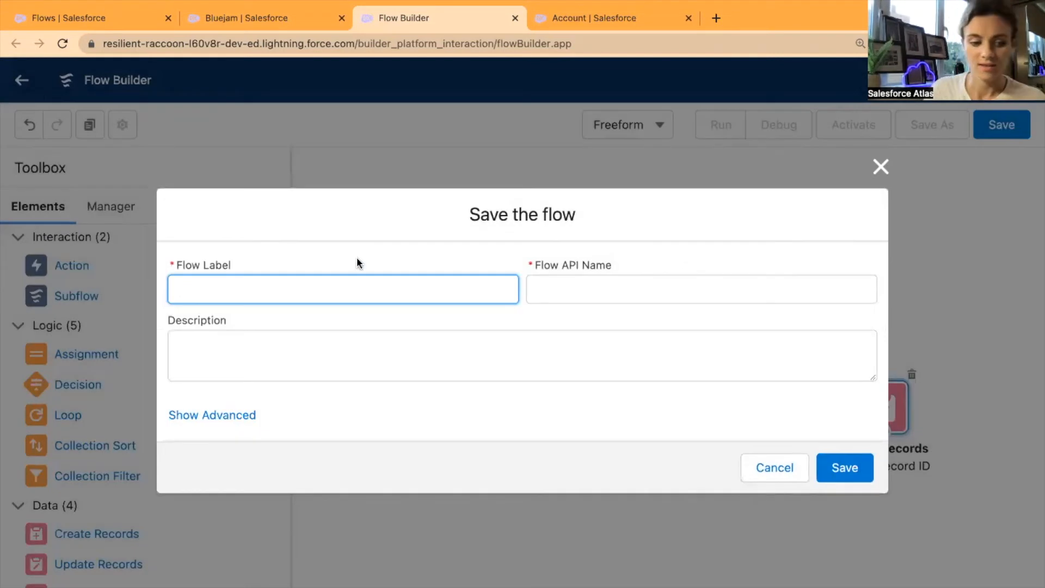
{"action": "type", "text": "UPdate"}
{"action": "key", "text": "BackSpace"}
{"action": "key", "text": "BackSpace"}
{"action": "key", "text": "BackSpace"}
{"action": "key", "text": "BackSpace"}
{"action": "type", "text": "pdate Record Type ID"}
{"action": "left_click", "coordinate": [543, 321]}
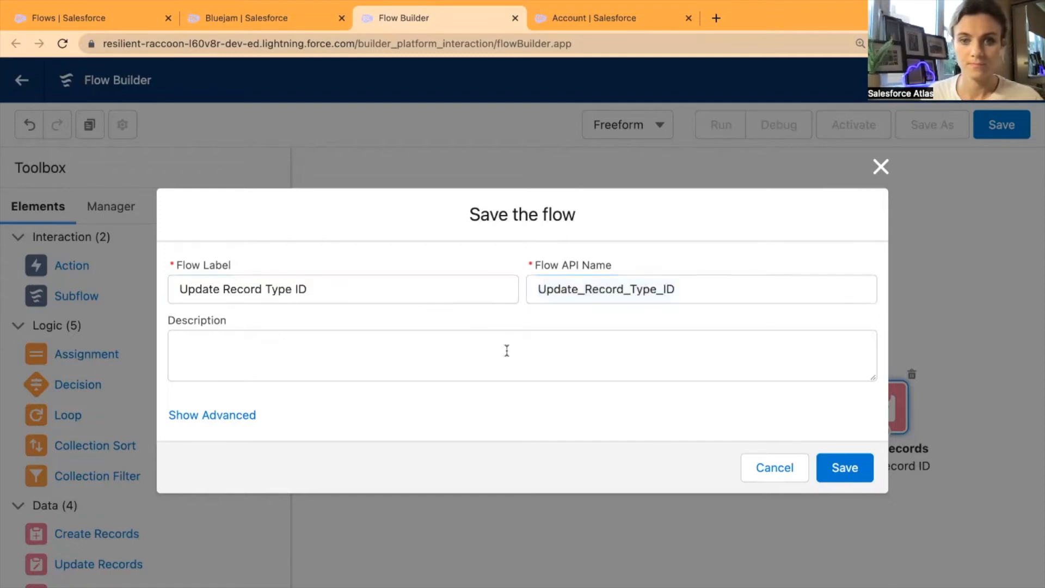
{"action": "left_click", "coordinate": [844, 471]}
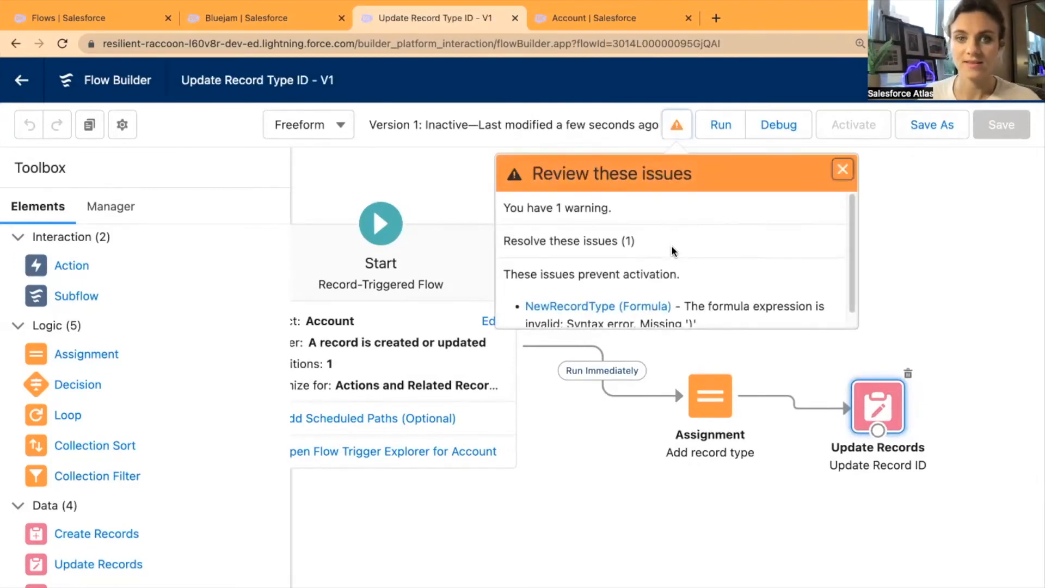
Read the issue reported for the flow, and open the NewRecordType formula resource to look over its expression.
{"action": "scroll", "coordinate": [701, 279], "scroll_direction": "down", "scroll_amount": 1}
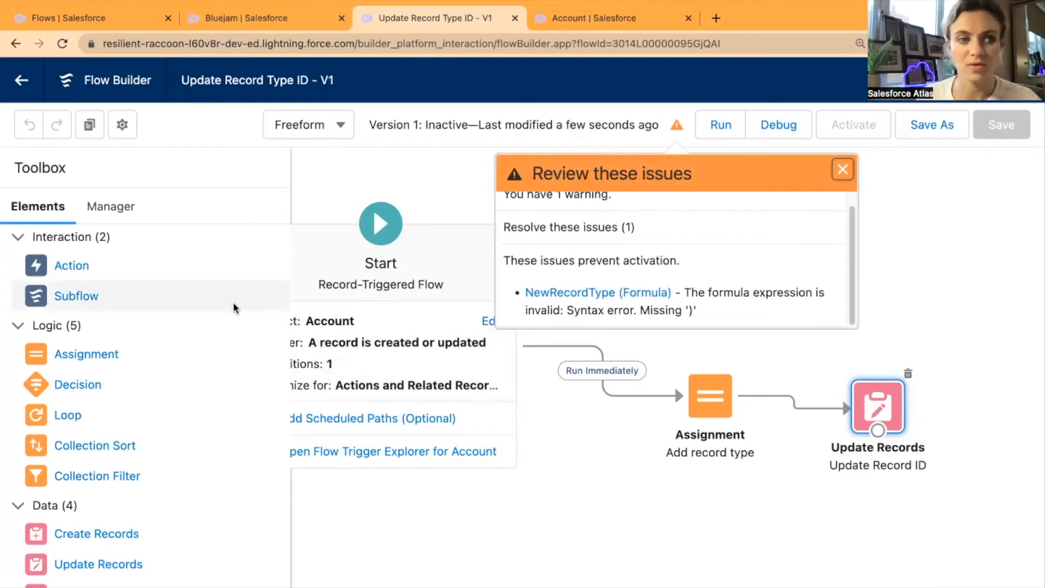
{"action": "left_click", "coordinate": [109, 210]}
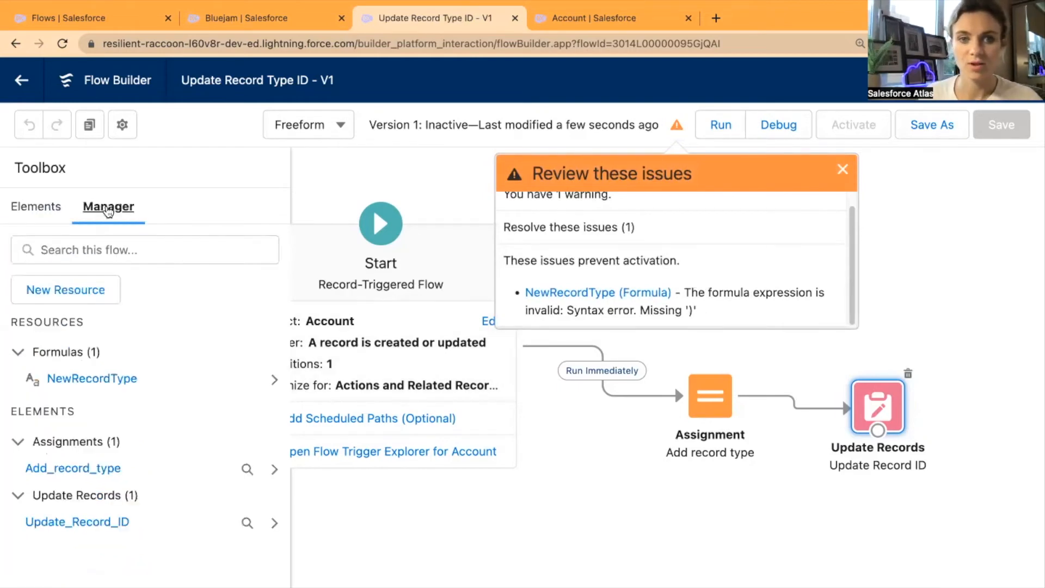
{"action": "left_click", "coordinate": [90, 380]}
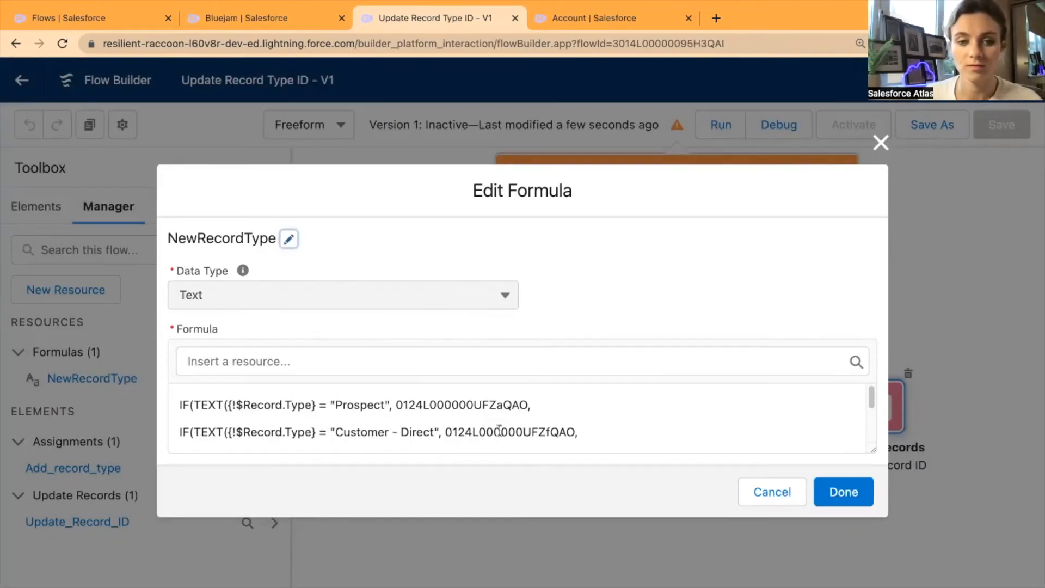
{"action": "scroll", "coordinate": [545, 431], "scroll_direction": "down", "scroll_amount": 1}
{"action": "scroll", "coordinate": [544, 430], "scroll_direction": "up", "scroll_amount": 2}
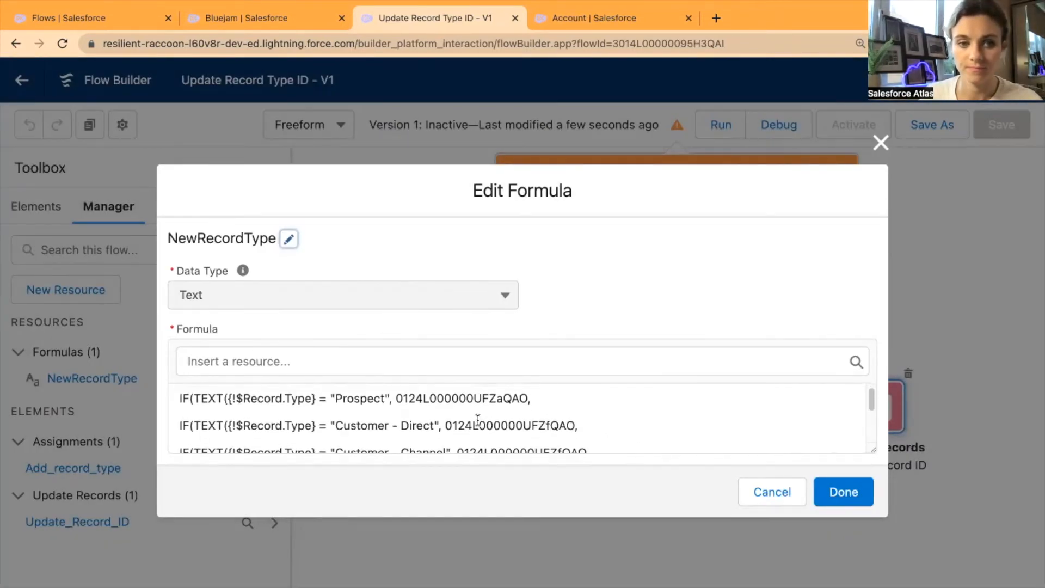
Enclose the record type IDs in the Prospect, Customer - Direct and Customer - Channel lines of the formula in double quotes.
{"action": "left_click", "coordinate": [395, 397]}
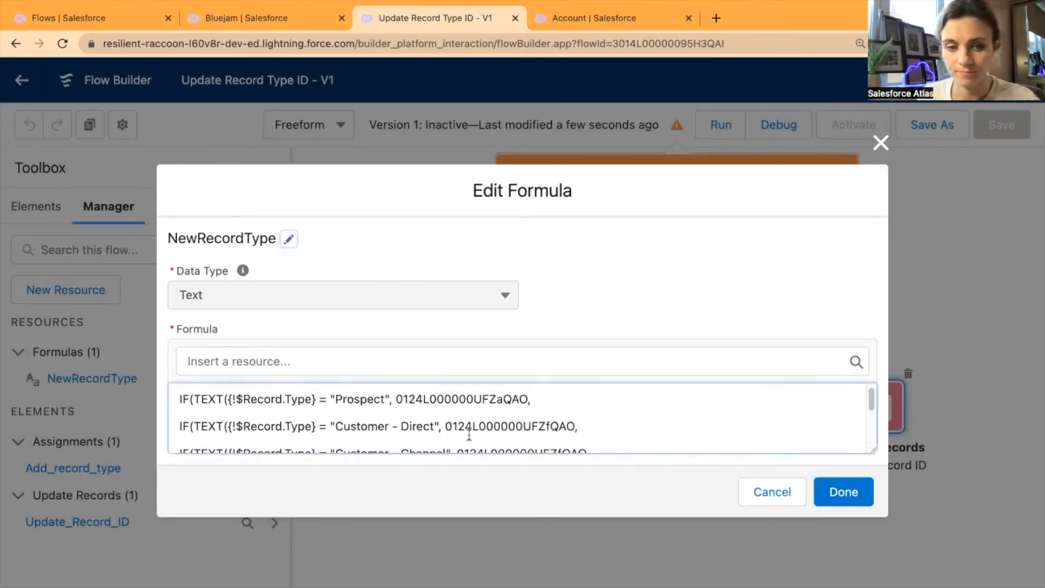
{"action": "type", "text": "\""}
{"action": "left_click", "coordinate": [535, 400]}
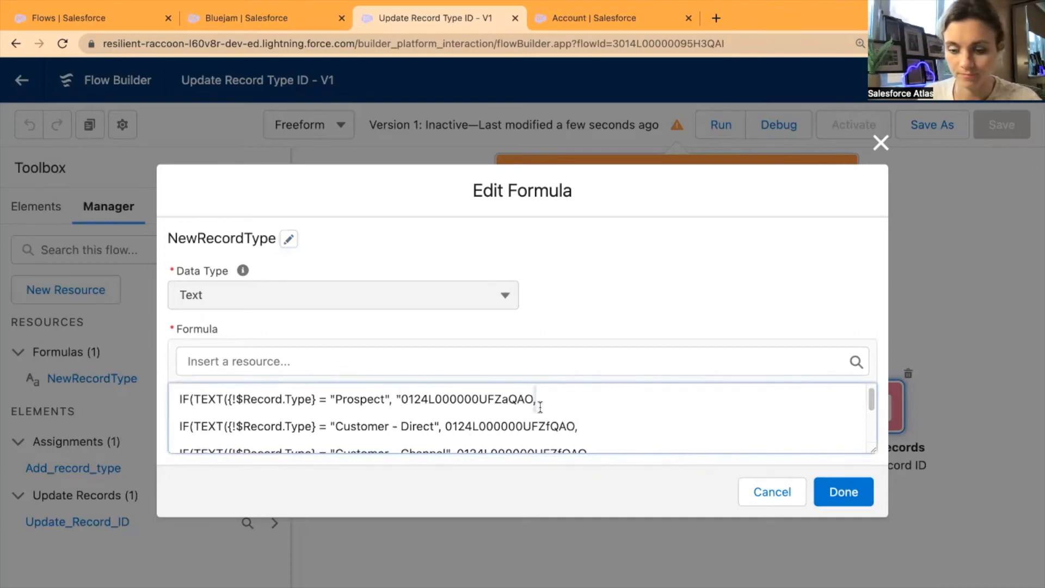
{"action": "left_click", "coordinate": [445, 426]}
{"action": "type", "text": "\""}
{"action": "scroll", "coordinate": [583, 430], "scroll_direction": "down", "scroll_amount": 2}
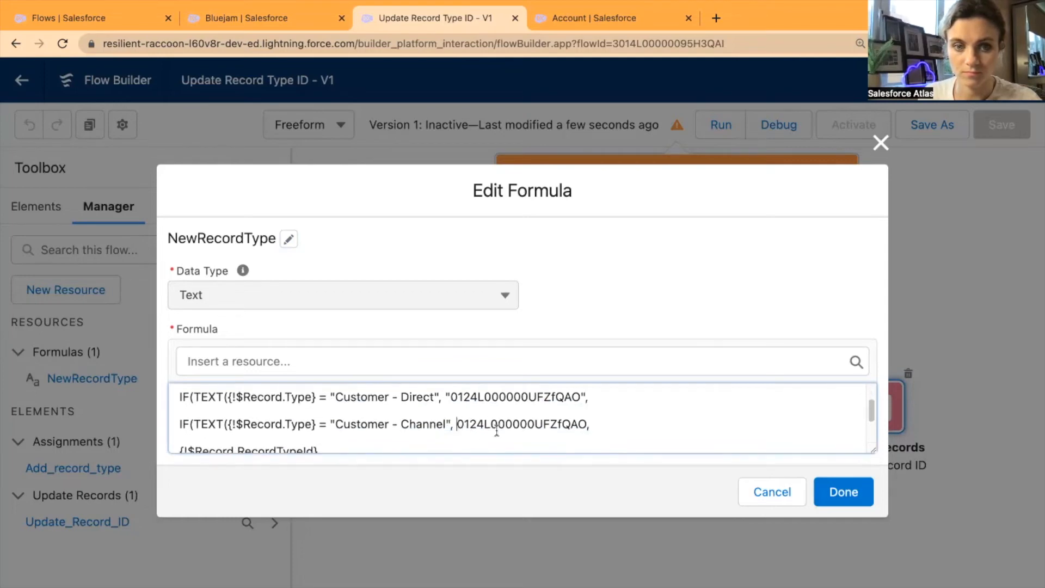
{"action": "type", "text": "\""}
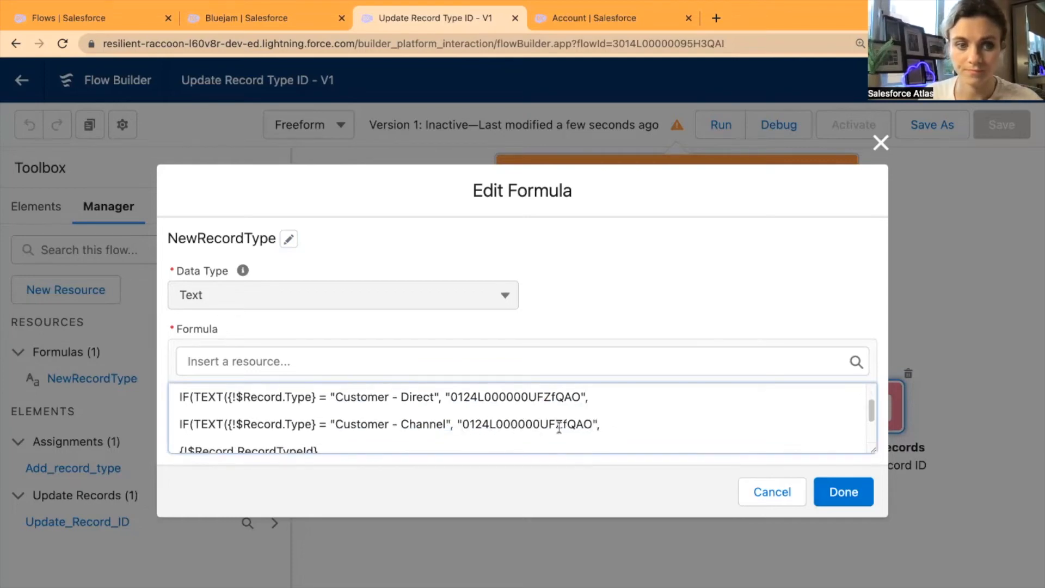
Close the TEXT function with ) after {!$Record.Type} in the Prospect and Customer - Direct lines of the formula.
{"action": "scroll", "coordinate": [561, 427], "scroll_direction": "down", "scroll_amount": 1}
{"action": "scroll", "coordinate": [561, 424], "scroll_direction": "up", "scroll_amount": 3}
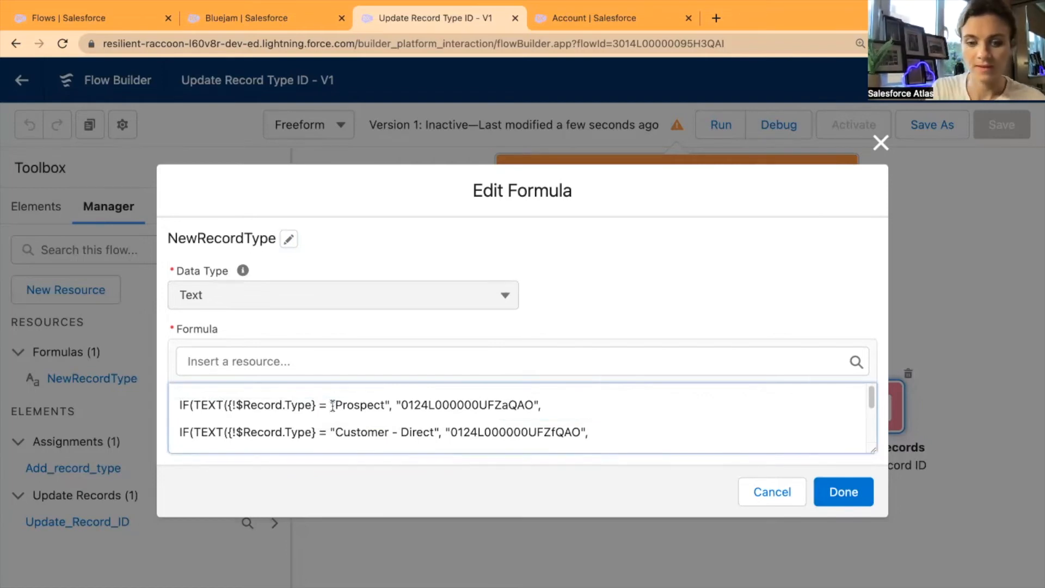
{"action": "type", "text": ")"}
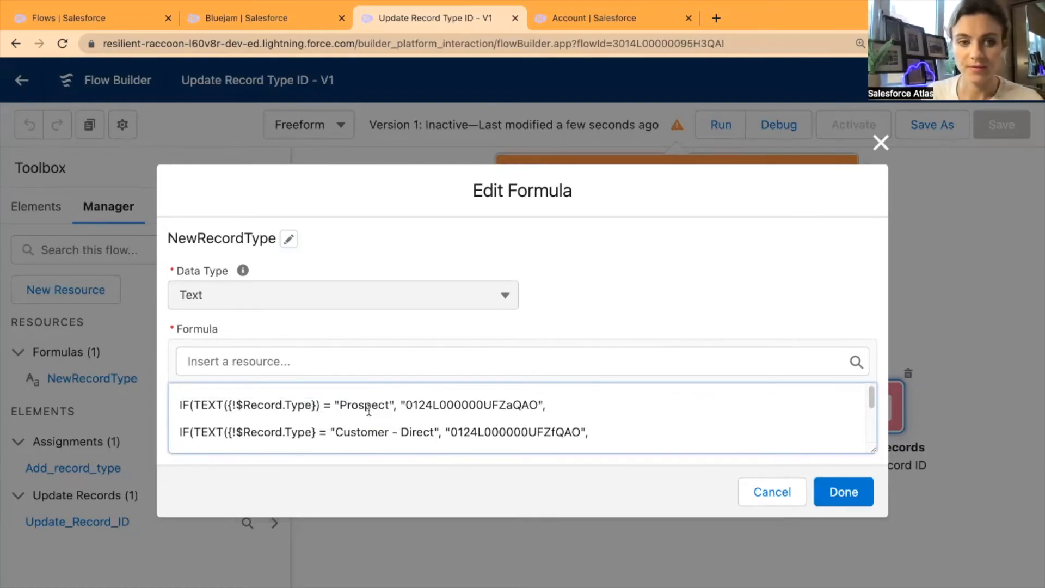
{"action": "scroll", "coordinate": [332, 424], "scroll_direction": "down", "scroll_amount": 1}
{"action": "left_click", "coordinate": [317, 429]}
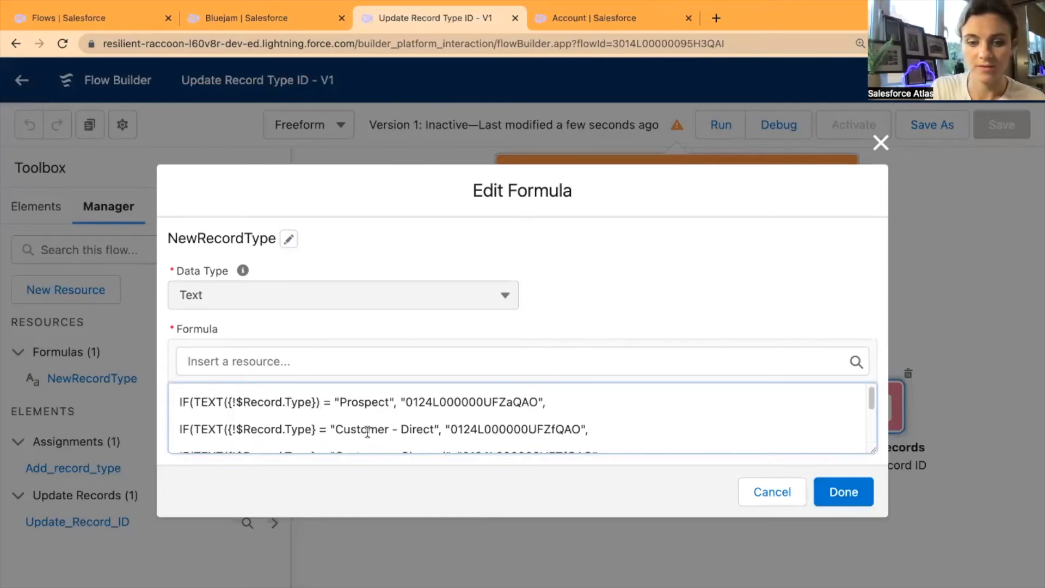
{"action": "type", "text": ")"}
Close the TEXT function with ) after {!$Record.Type} in the Customer - Channel line and check the whole formula.
{"action": "scroll", "coordinate": [366, 424], "scroll_direction": "down", "scroll_amount": 2}
{"action": "scroll", "coordinate": [367, 425], "scroll_direction": "up", "scroll_amount": 3}
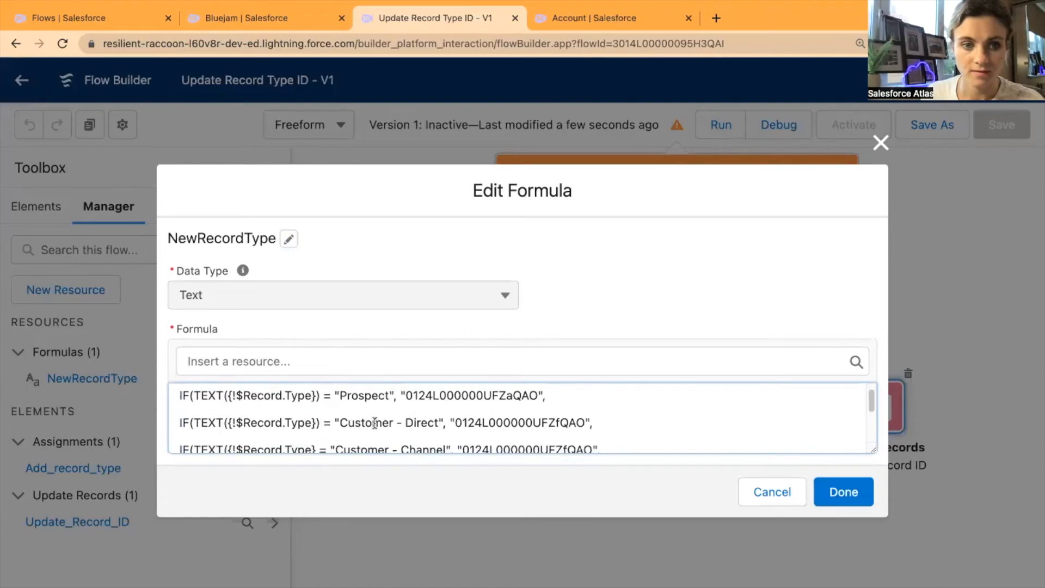
{"action": "scroll", "coordinate": [374, 424], "scroll_direction": "down", "scroll_amount": 2}
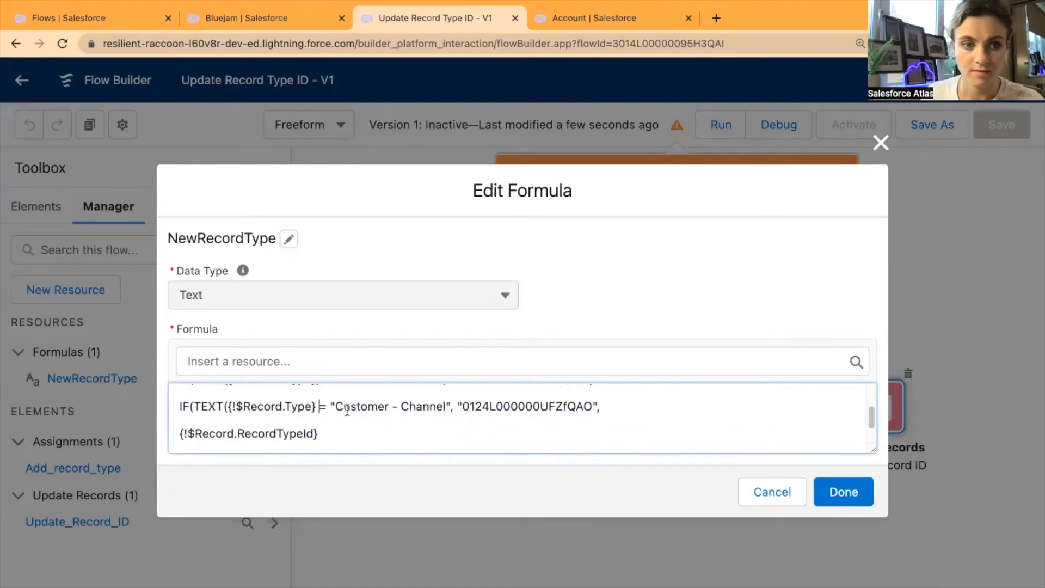
{"action": "type", "text": ")"}
{"action": "key", "text": "BackSpace"}
{"action": "key", "text": "BackSpace"}
{"action": "type", "text": ")"}
{"action": "scroll", "coordinate": [350, 412], "scroll_direction": "up", "scroll_amount": 2}
{"action": "scroll", "coordinate": [350, 412], "scroll_direction": "down", "scroll_amount": 3}
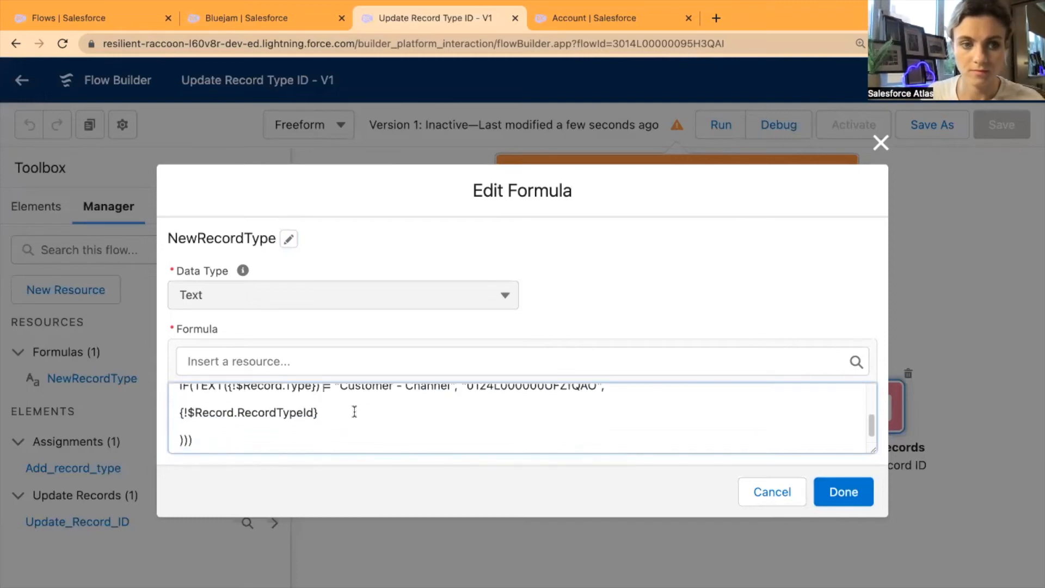
{"action": "scroll", "coordinate": [354, 412], "scroll_direction": "up", "scroll_amount": 4}
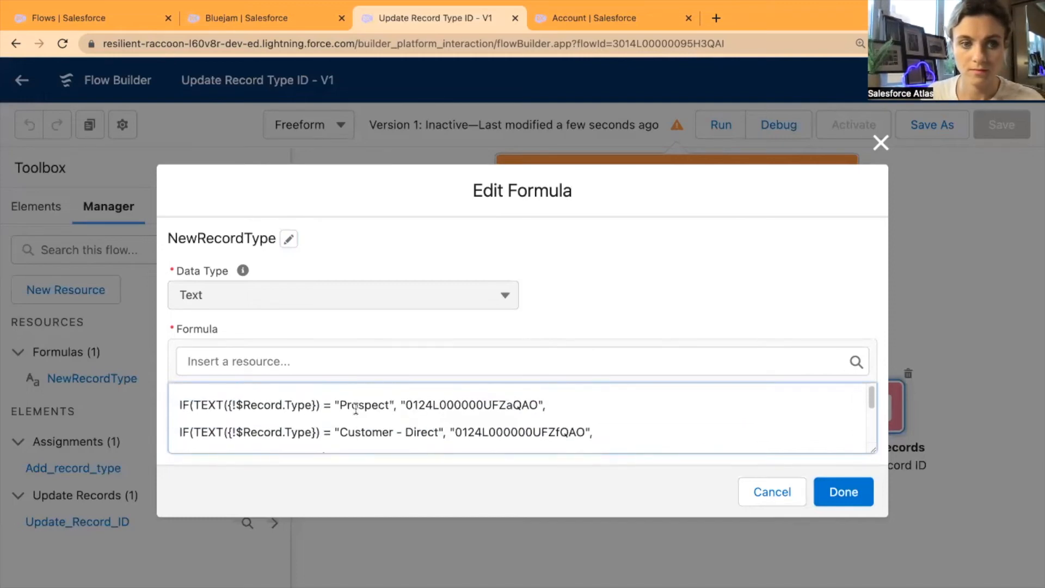
Check the whole NewRecordType formula once more, accept it, and save and activate the Update Record Type ID flow.
{"action": "scroll", "coordinate": [355, 408], "scroll_direction": "down", "scroll_amount": 4}
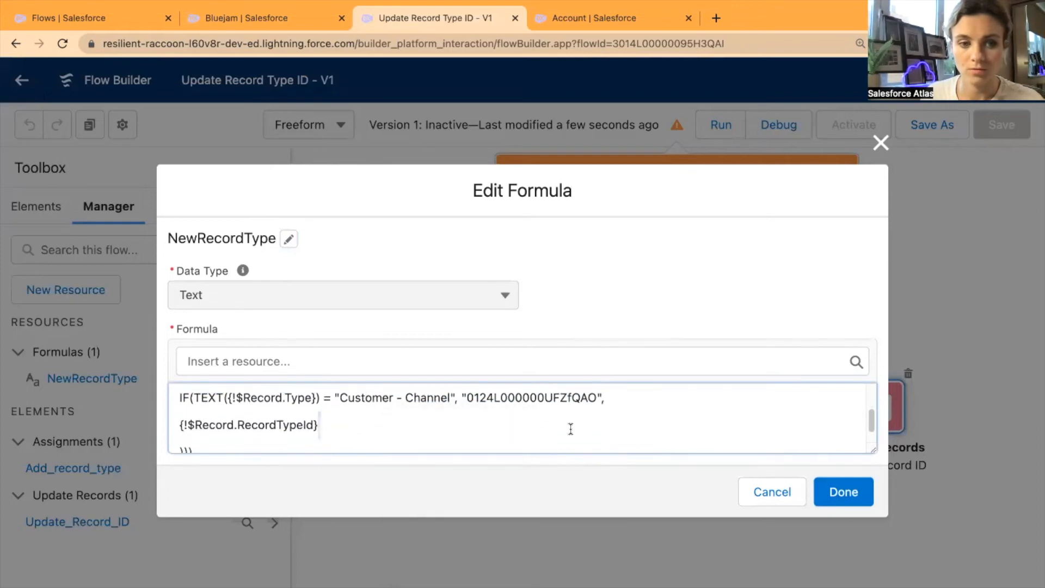
{"action": "scroll", "coordinate": [570, 430], "scroll_direction": "up", "scroll_amount": 3}
{"action": "scroll", "coordinate": [570, 429], "scroll_direction": "down", "scroll_amount": 3}
{"action": "scroll", "coordinate": [571, 430], "scroll_direction": "up", "scroll_amount": 3}
{"action": "scroll", "coordinate": [572, 430], "scroll_direction": "down", "scroll_amount": 4}
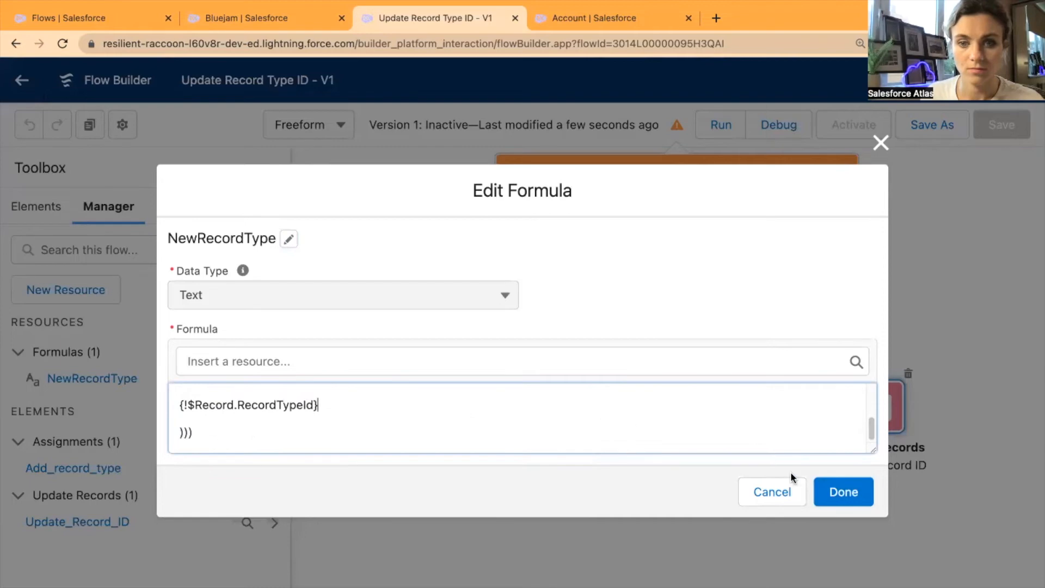
{"action": "left_click", "coordinate": [833, 491]}
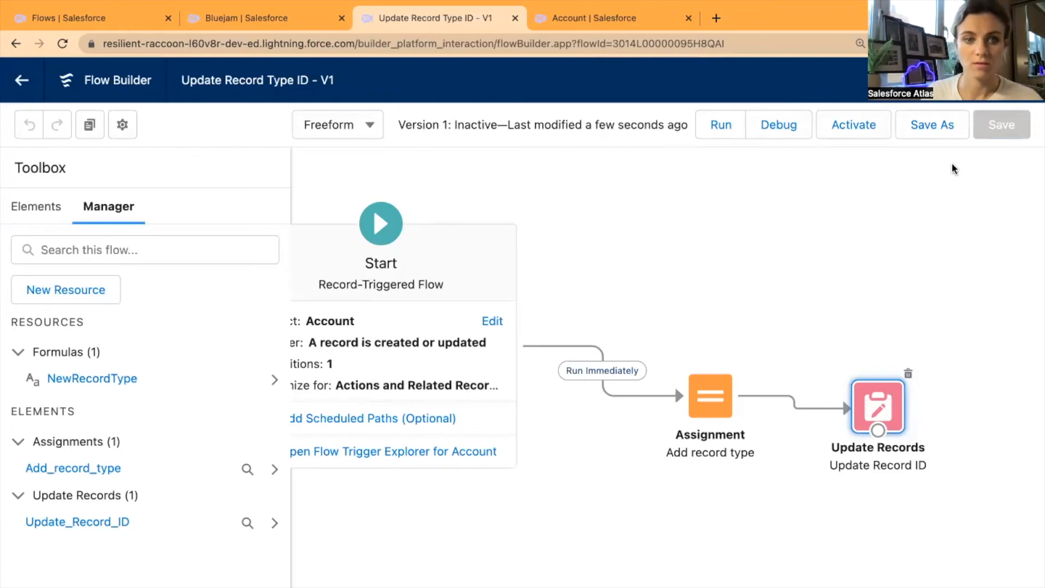
{"action": "left_click", "coordinate": [845, 128]}
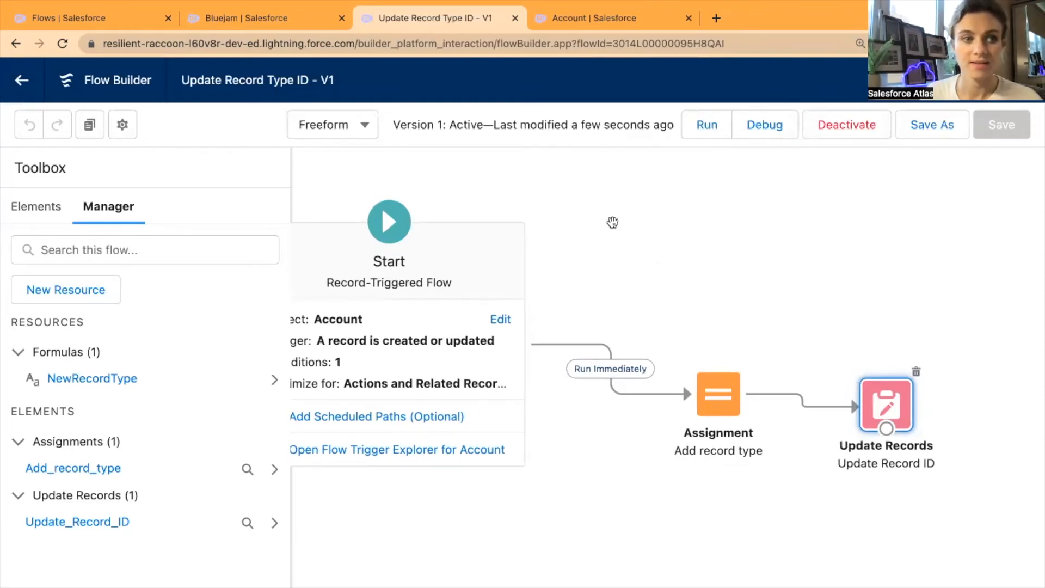
Open the Account object's page layouts in Setup, and discard the unsaved Type change on the Bluejam account.
{"action": "left_click", "coordinate": [583, 15]}
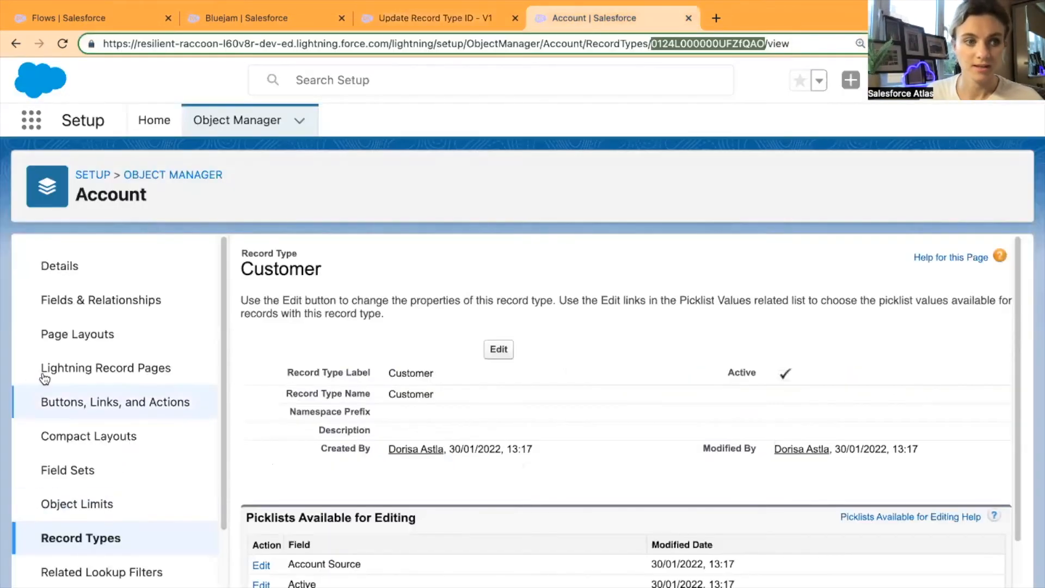
{"action": "left_click", "coordinate": [73, 339]}
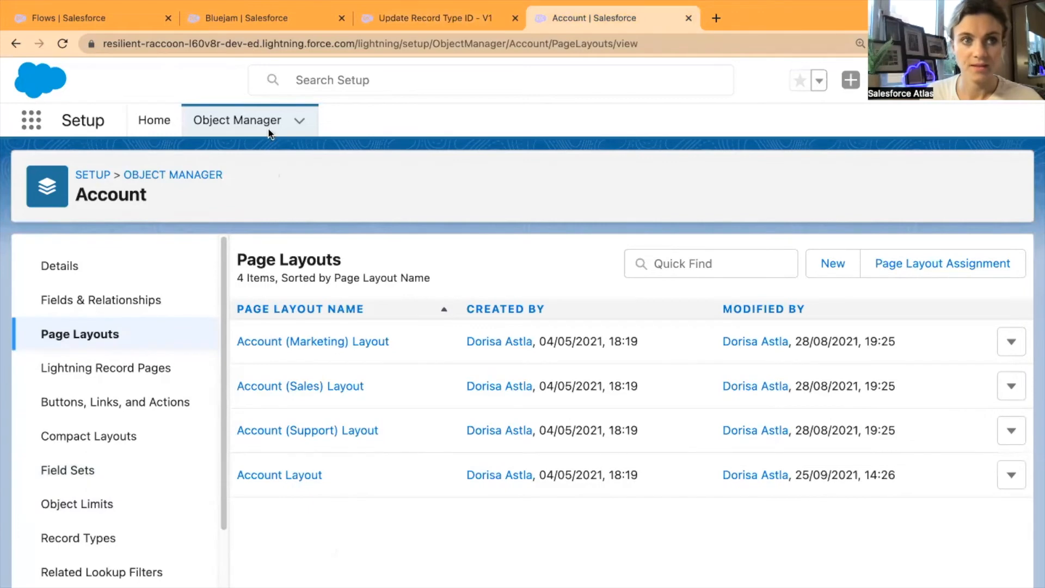
{"action": "left_click", "coordinate": [246, 18]}
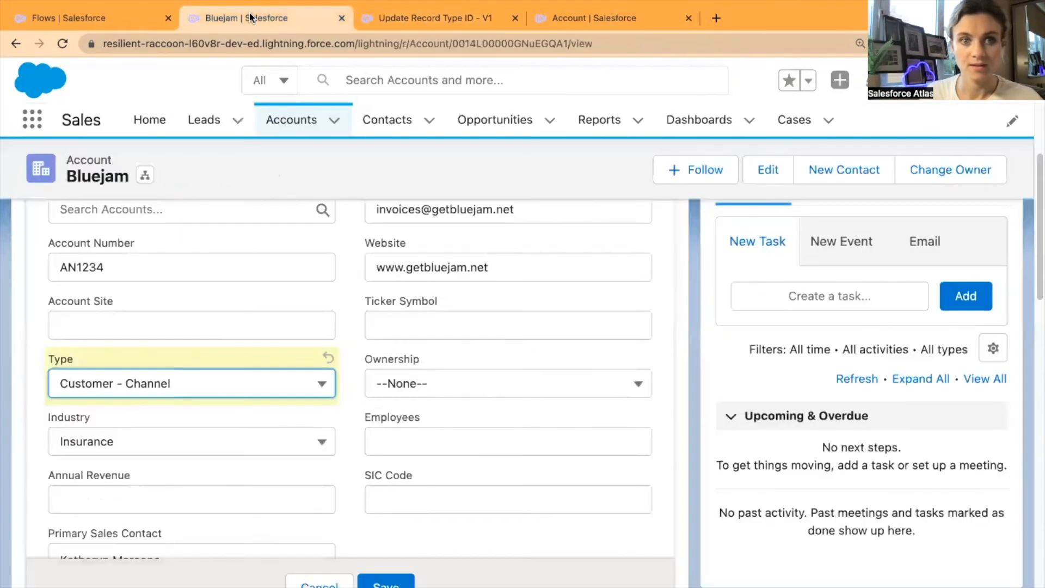
{"action": "left_click", "coordinate": [321, 583]}
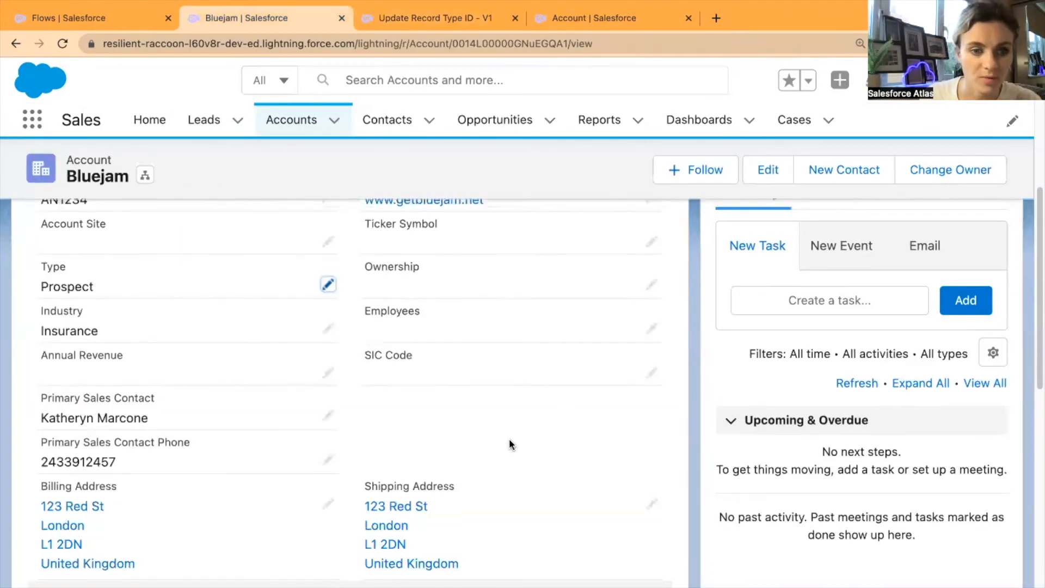
Look through all detail fields of the Bluejam account for its record type.
{"action": "scroll", "coordinate": [507, 448], "scroll_direction": "down", "scroll_amount": 8}
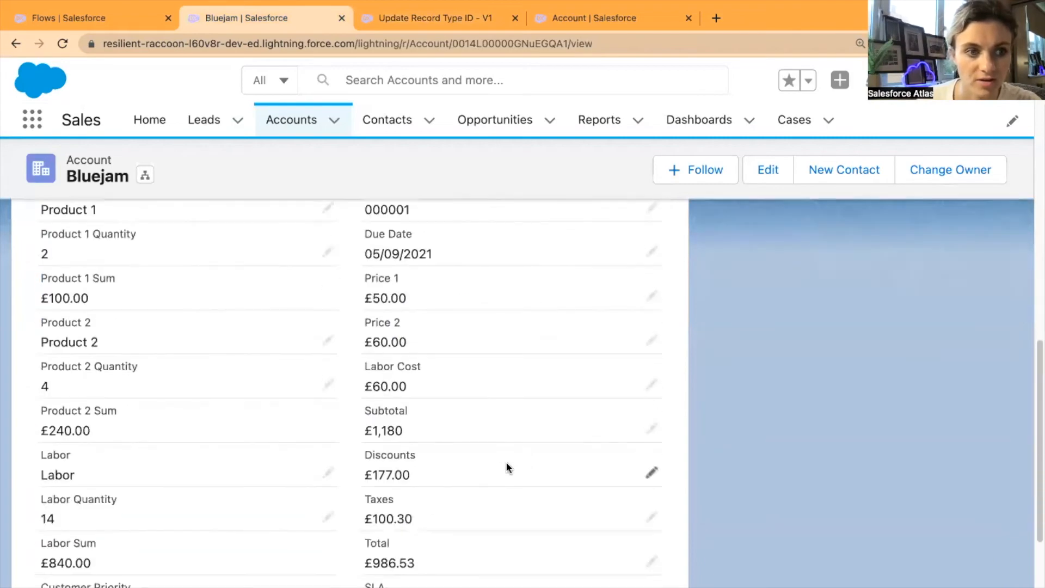
{"action": "scroll", "coordinate": [505, 461], "scroll_direction": "down", "scroll_amount": 6}
{"action": "scroll", "coordinate": [542, 488], "scroll_direction": "up", "scroll_amount": 10}
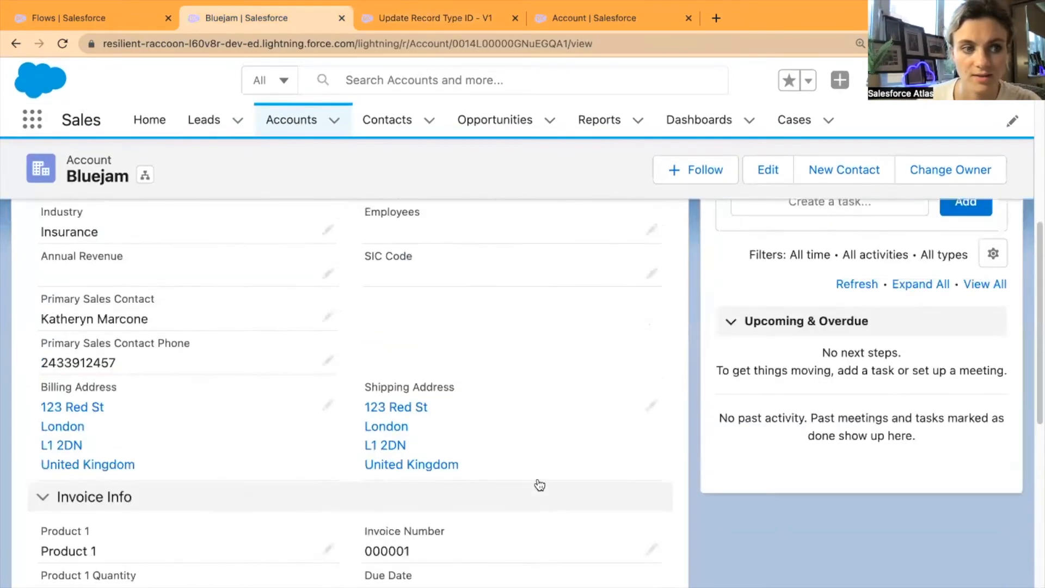
{"action": "scroll", "coordinate": [538, 484], "scroll_direction": "up", "scroll_amount": 5}
{"action": "scroll", "coordinate": [536, 478], "scroll_direction": "up", "scroll_amount": 3}
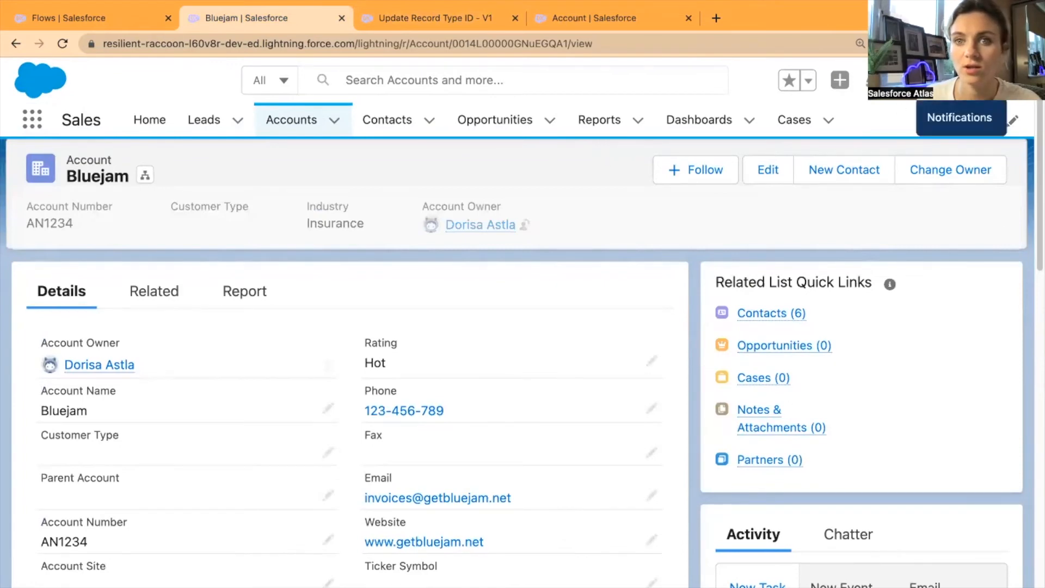
Open the Account Record Page for editing to check which page layouts feed its Record Detail component, and return to the account.
{"action": "left_click", "coordinate": [960, 80]}
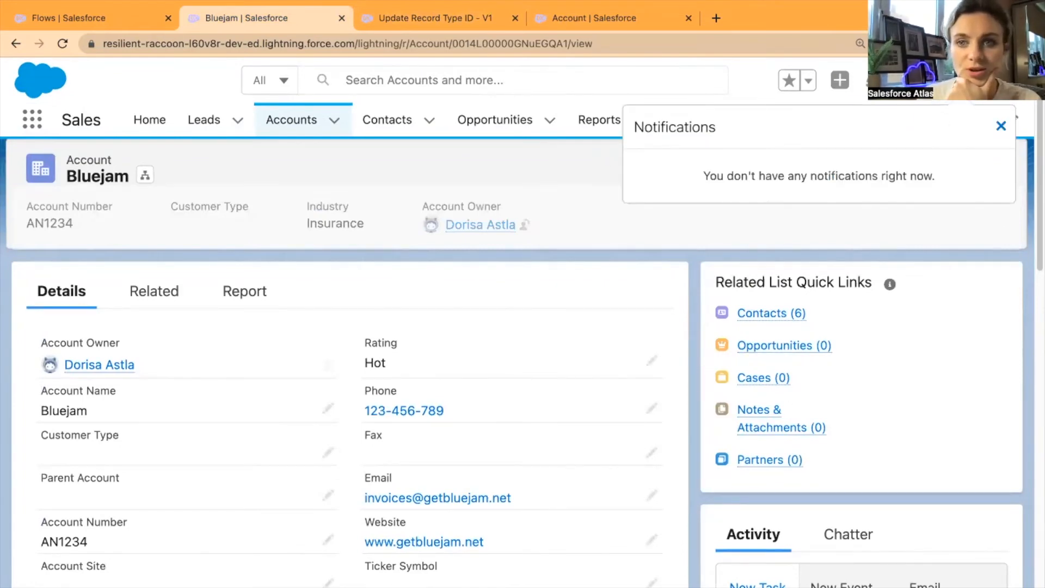
{"action": "left_click", "coordinate": [929, 81]}
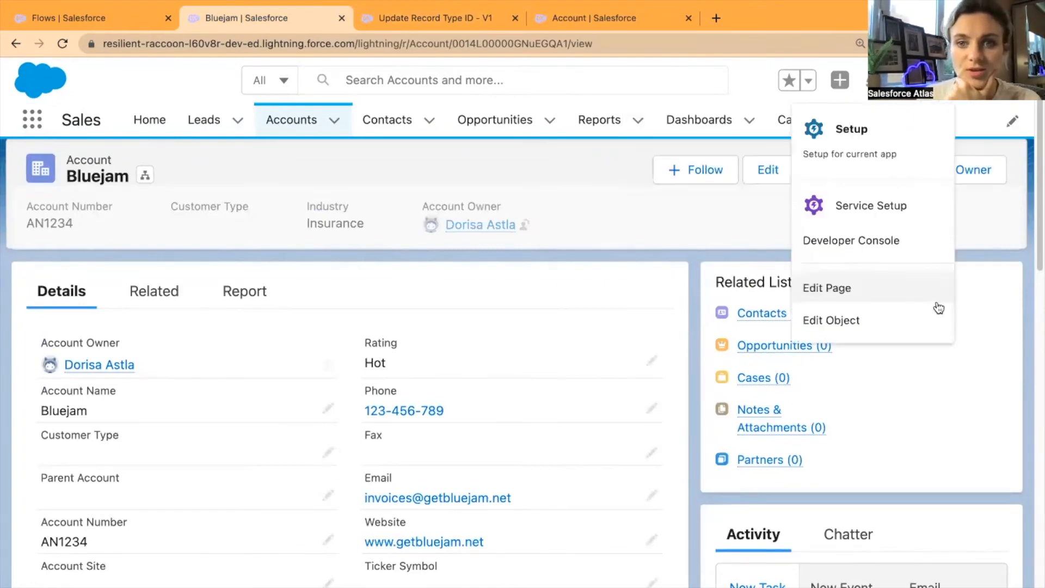
{"action": "left_click", "coordinate": [852, 291]}
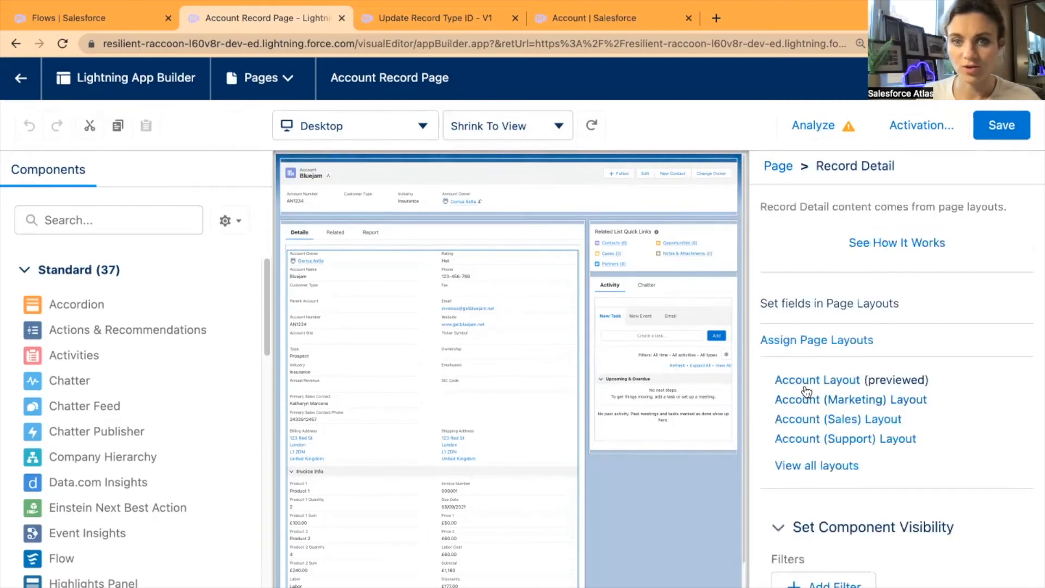
{"action": "left_click", "coordinate": [21, 78]}
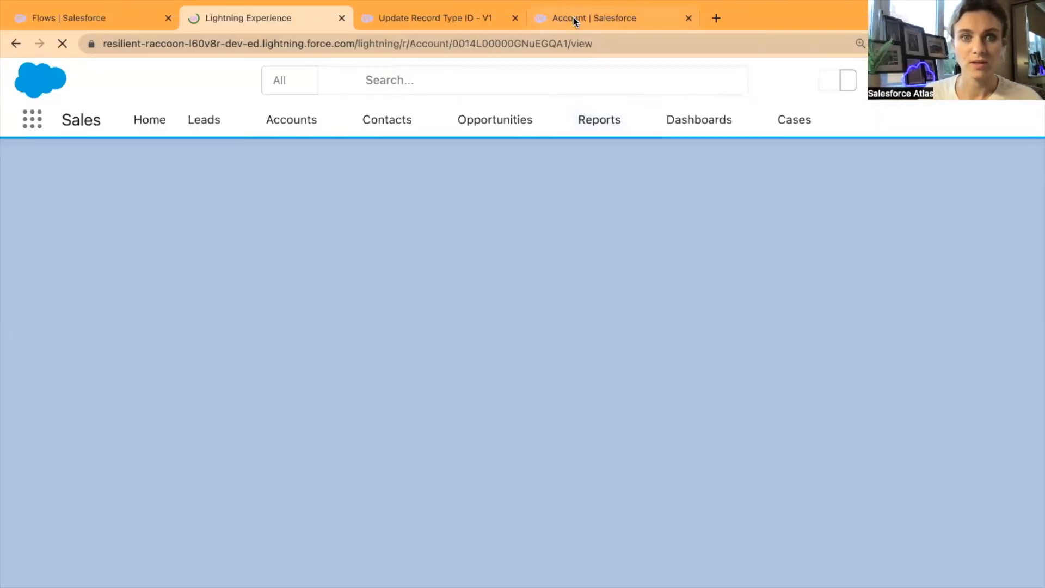
Add the Account Record Type field at the head of the Account Information section in the Account Layout and quick-save the layout.
{"action": "left_click", "coordinate": [573, 16]}
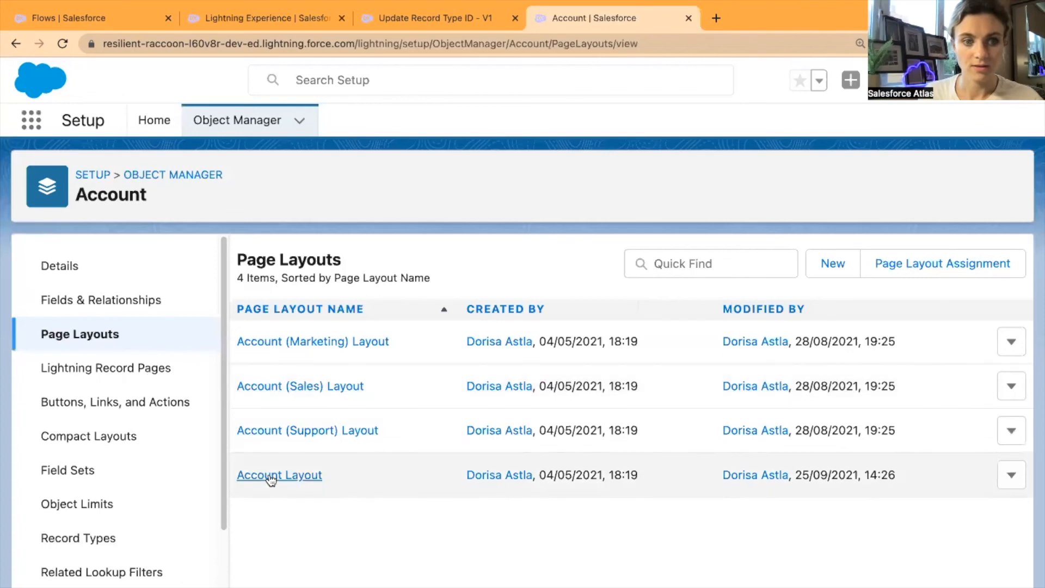
{"action": "left_click", "coordinate": [272, 479]}
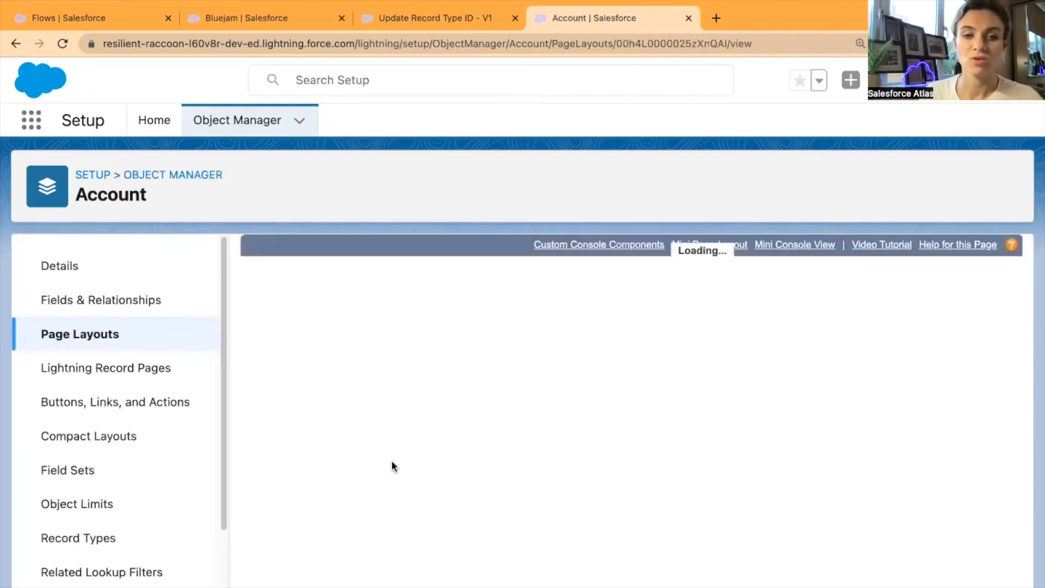
{"action": "left_click", "coordinate": [519, 300]}
{"action": "type", "text": "record"}
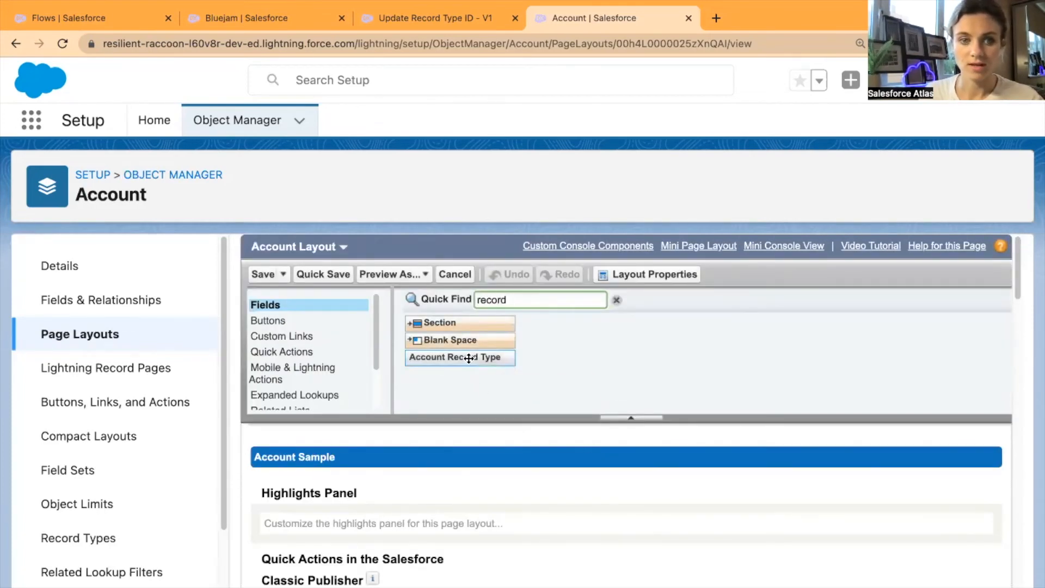
{"action": "left_click_drag", "start_coordinate": [468, 358], "coordinate": [493, 416]}
{"action": "left_click", "coordinate": [320, 250]}
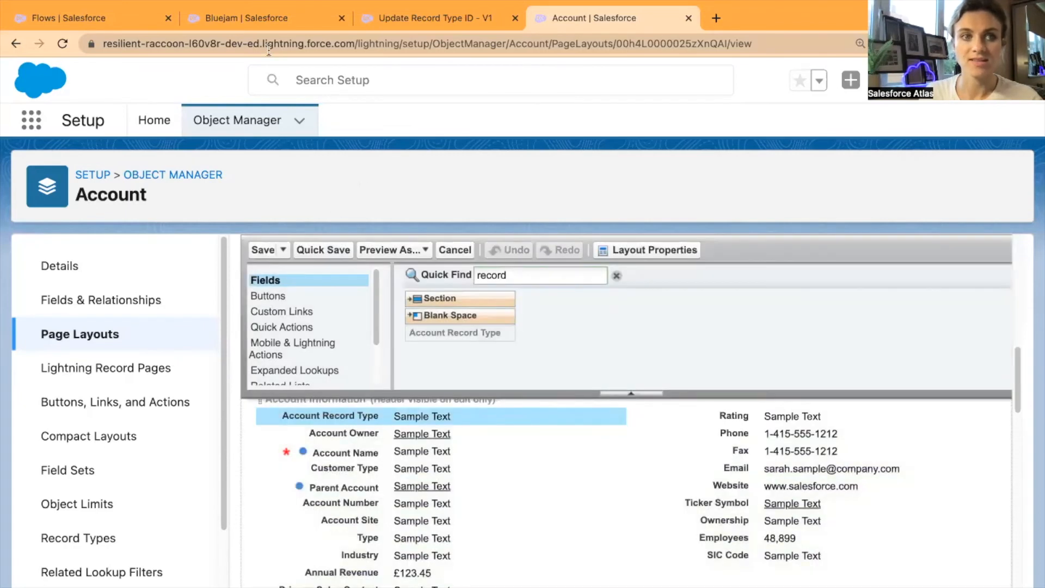
Check the details of the Bluejam and Express Logistics and Transport accounts for the Account Record Type field.
{"action": "left_click", "coordinate": [246, 18]}
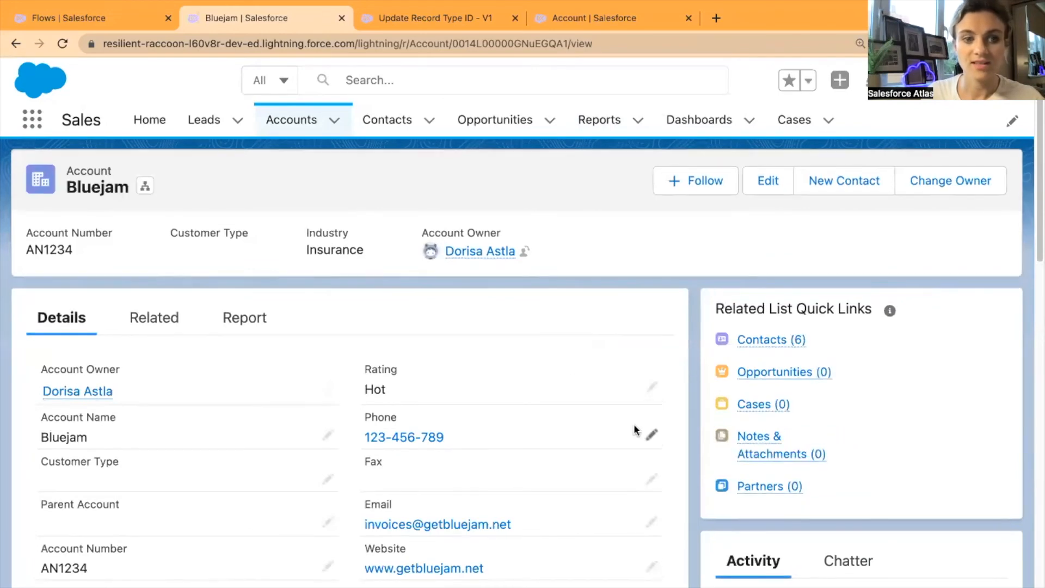
{"action": "scroll", "coordinate": [712, 459], "scroll_direction": "down", "scroll_amount": 2}
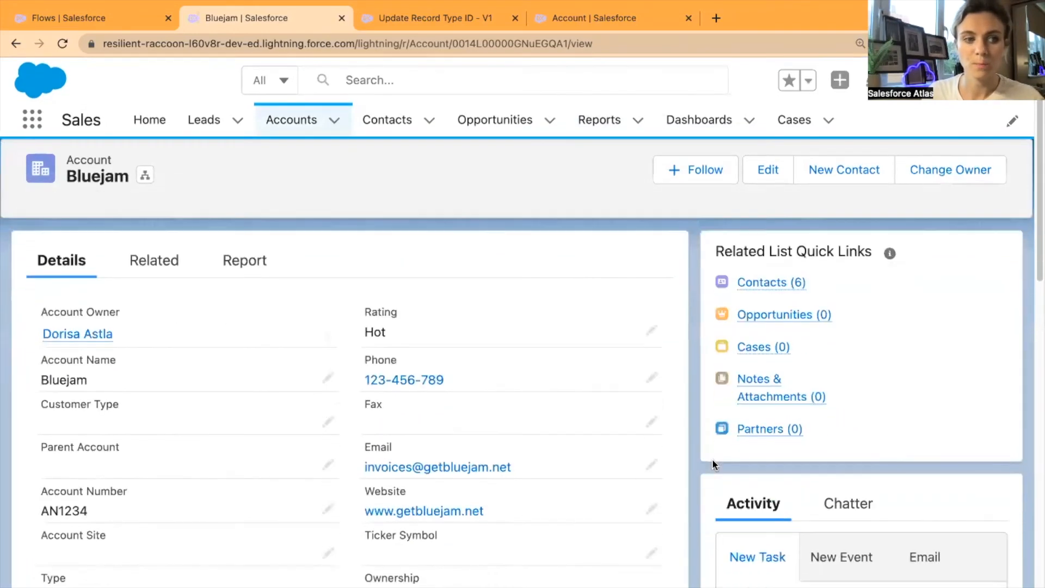
{"action": "scroll", "coordinate": [712, 458], "scroll_direction": "down", "scroll_amount": 3}
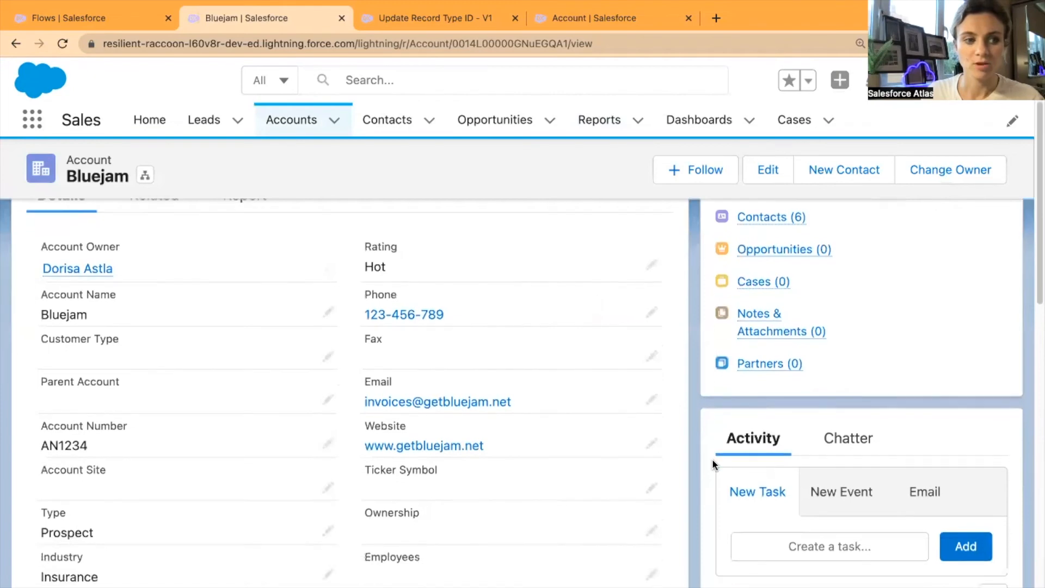
{"action": "scroll", "coordinate": [712, 459], "scroll_direction": "up", "scroll_amount": 5}
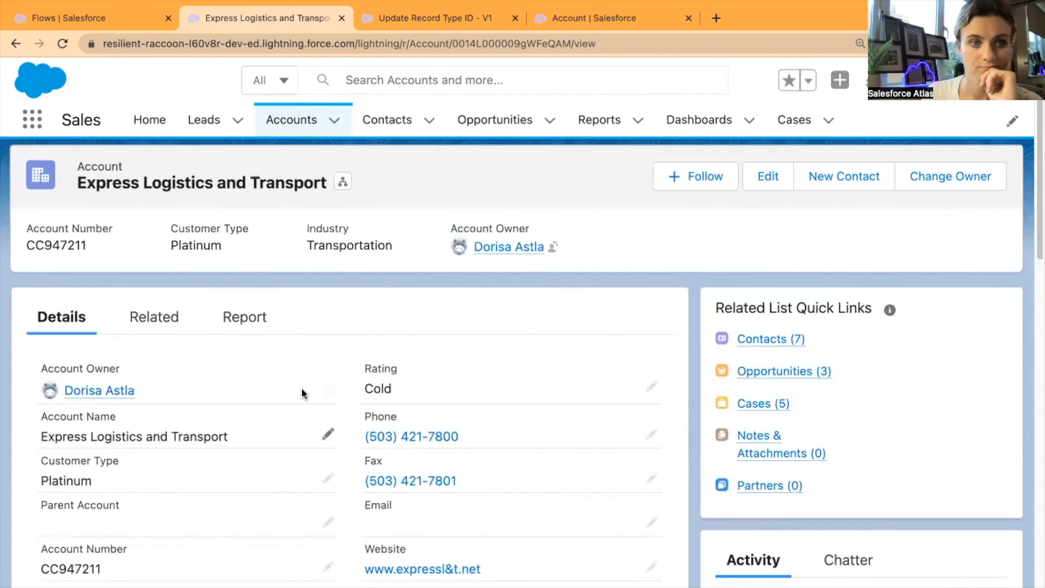
Start a new account with the Prospect record type and name it Test1.
{"action": "left_click", "coordinate": [335, 122]}
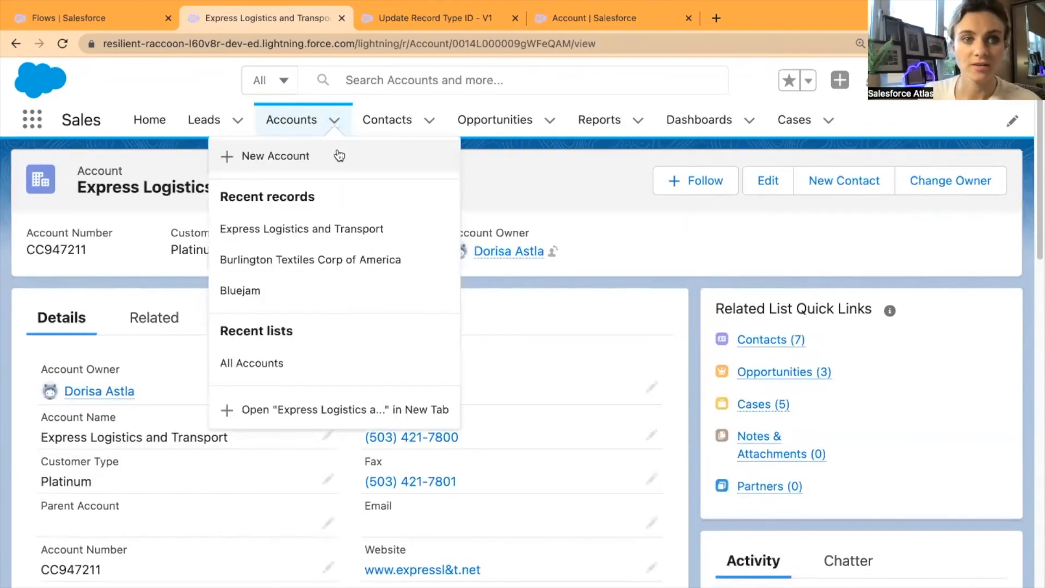
{"action": "left_click", "coordinate": [265, 155]}
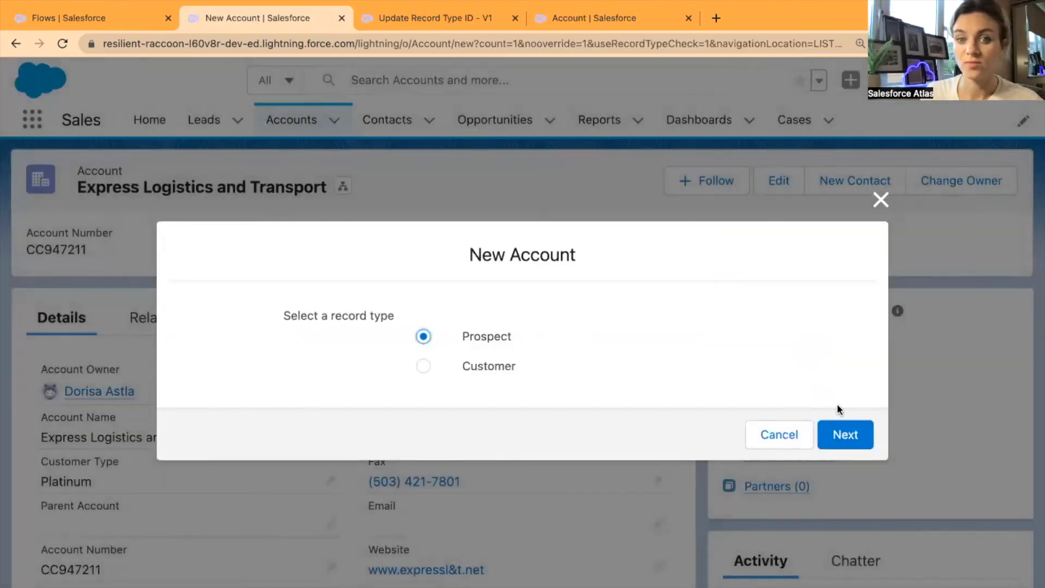
{"action": "left_click", "coordinate": [867, 442]}
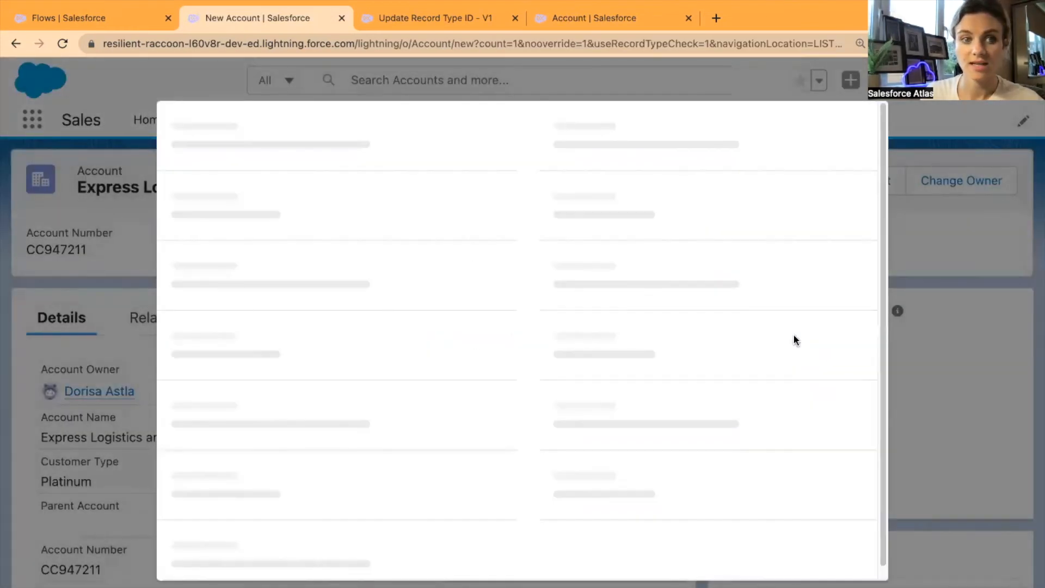
{"action": "left_click", "coordinate": [361, 351]}
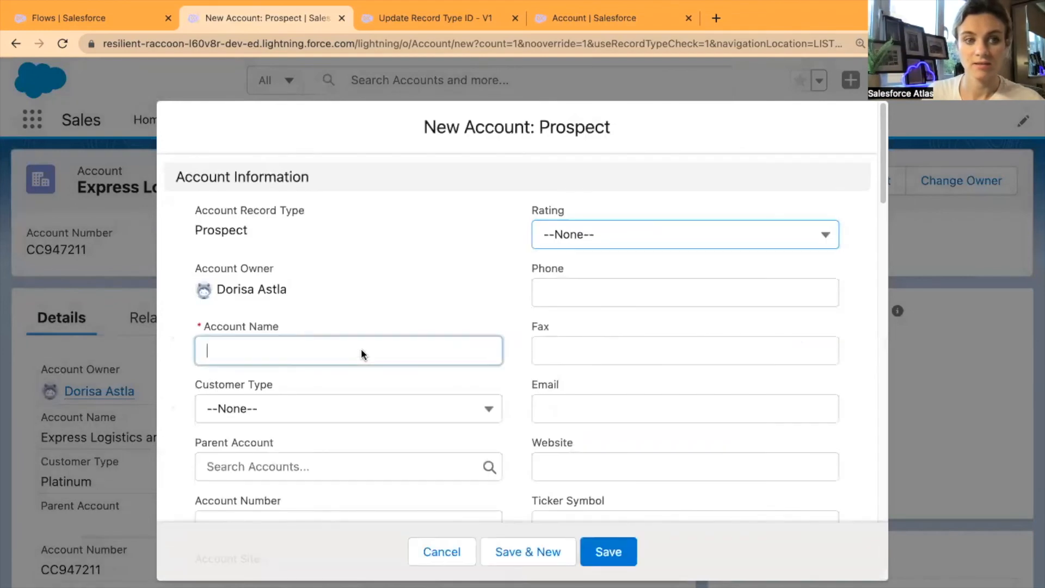
{"action": "type", "text": "Test1"}
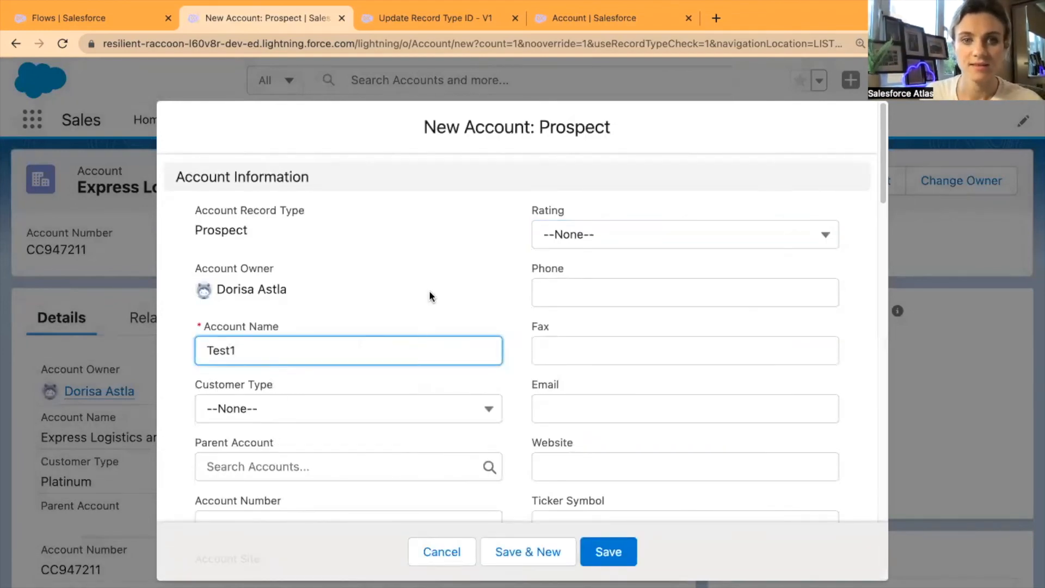
{"action": "left_click", "coordinate": [426, 279]}
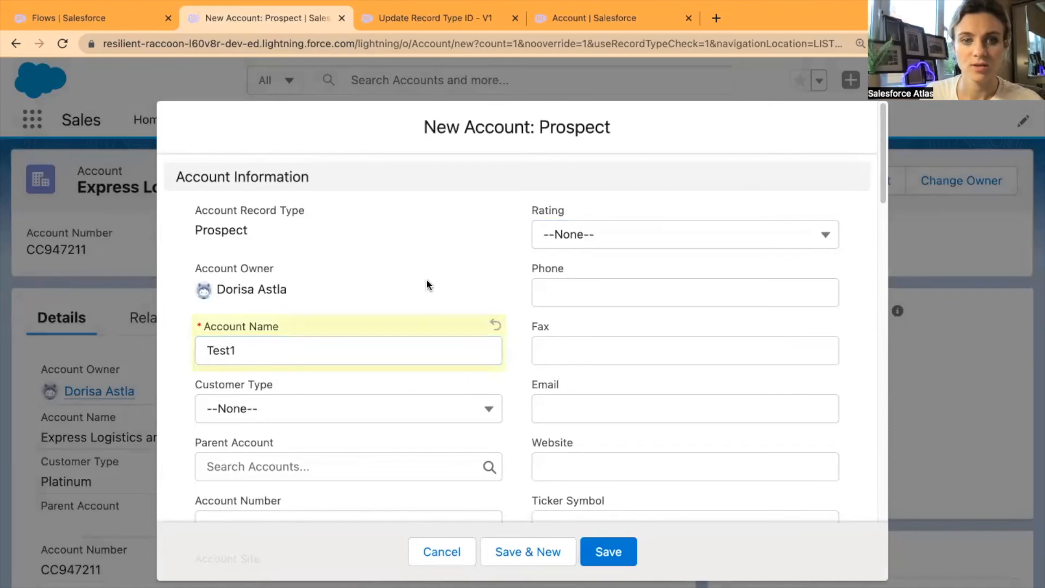
Look over the remaining fields of the new account, keep its Type as Prospect, and save it.
{"action": "scroll", "coordinate": [425, 285], "scroll_direction": "down", "scroll_amount": 3}
{"action": "scroll", "coordinate": [449, 365], "scroll_direction": "down", "scroll_amount": 15}
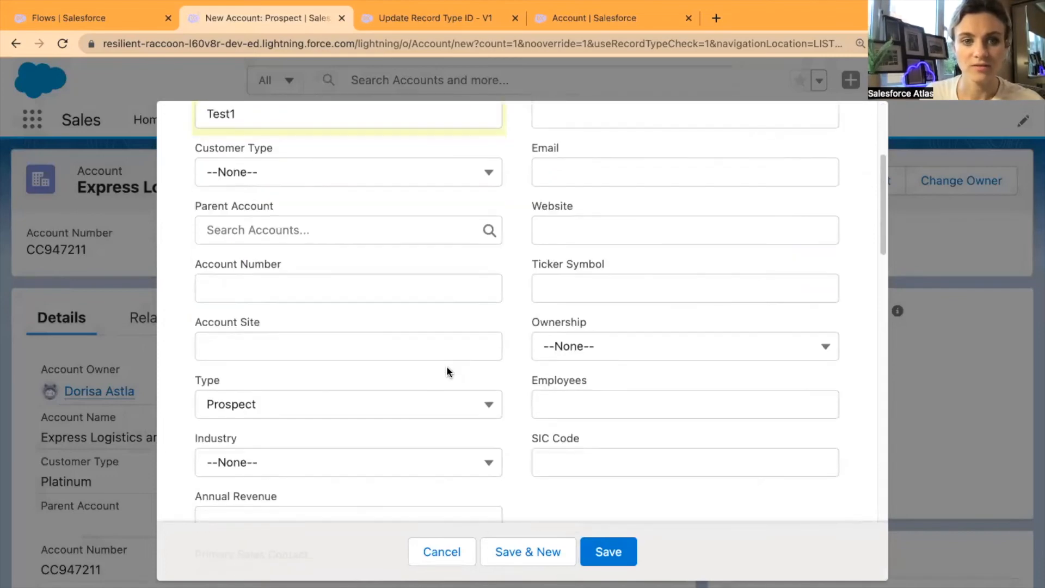
{"action": "scroll", "coordinate": [444, 370], "scroll_direction": "down", "scroll_amount": 15}
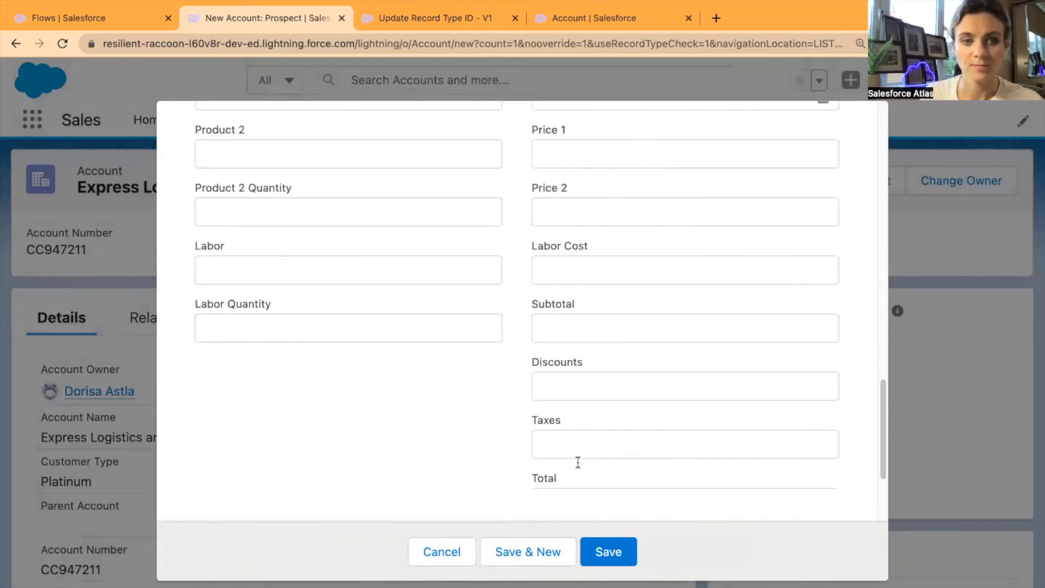
{"action": "scroll", "coordinate": [536, 451], "scroll_direction": "up", "scroll_amount": 20}
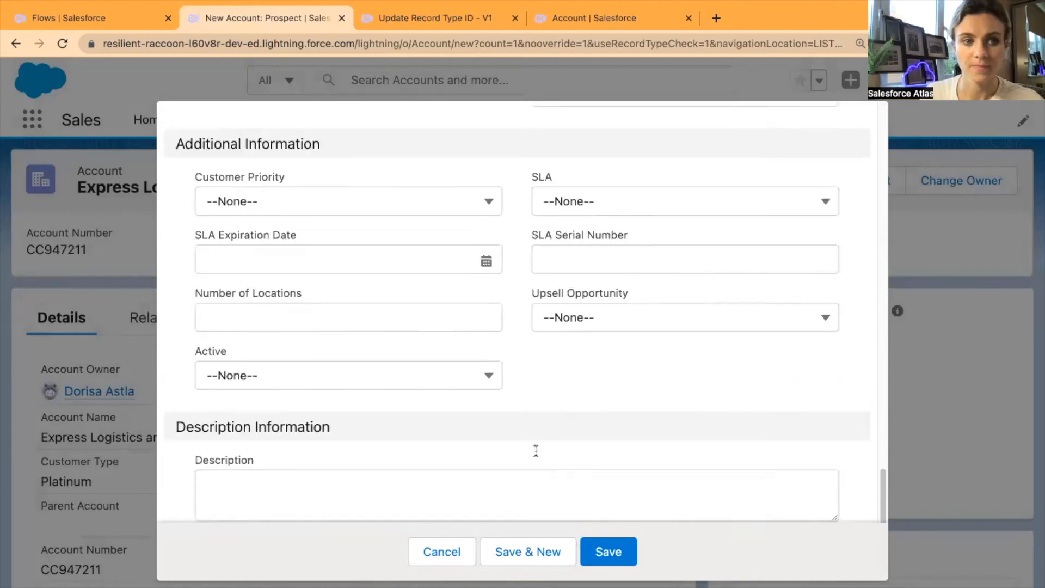
{"action": "left_click", "coordinate": [613, 551]}
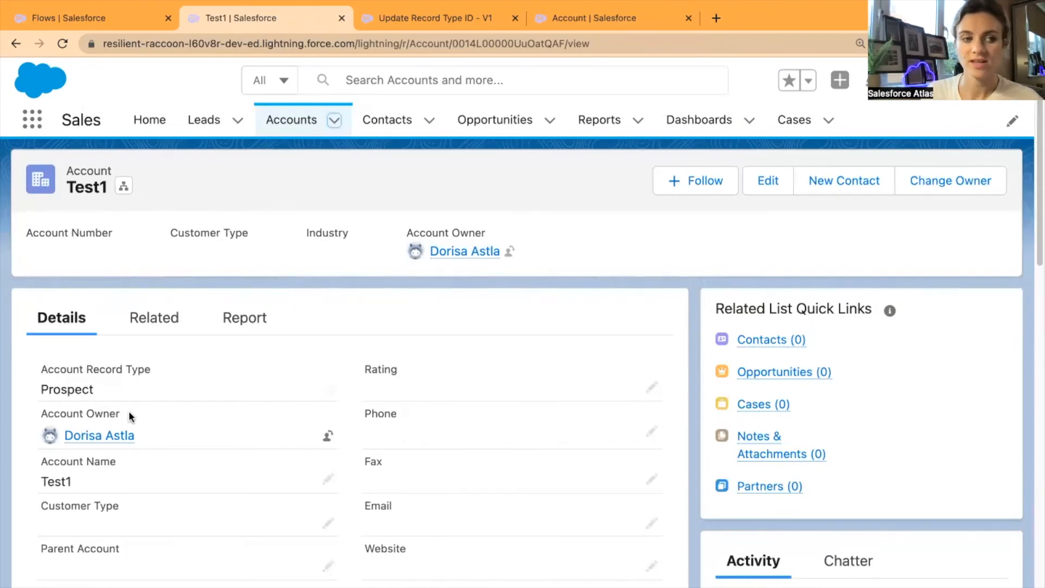
Compare the Account Record Type and Type fields on the saved Test1 account.
{"action": "scroll", "coordinate": [226, 422], "scroll_direction": "down", "scroll_amount": 5}
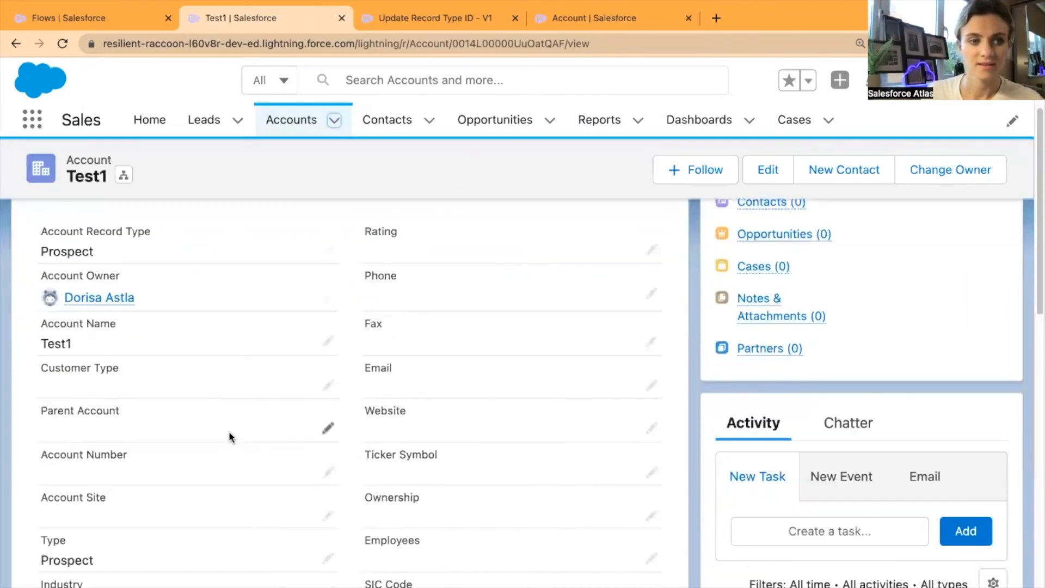
{"action": "scroll", "coordinate": [223, 456], "scroll_direction": "down", "scroll_amount": 1}
{"action": "scroll", "coordinate": [224, 454], "scroll_direction": "up", "scroll_amount": 1}
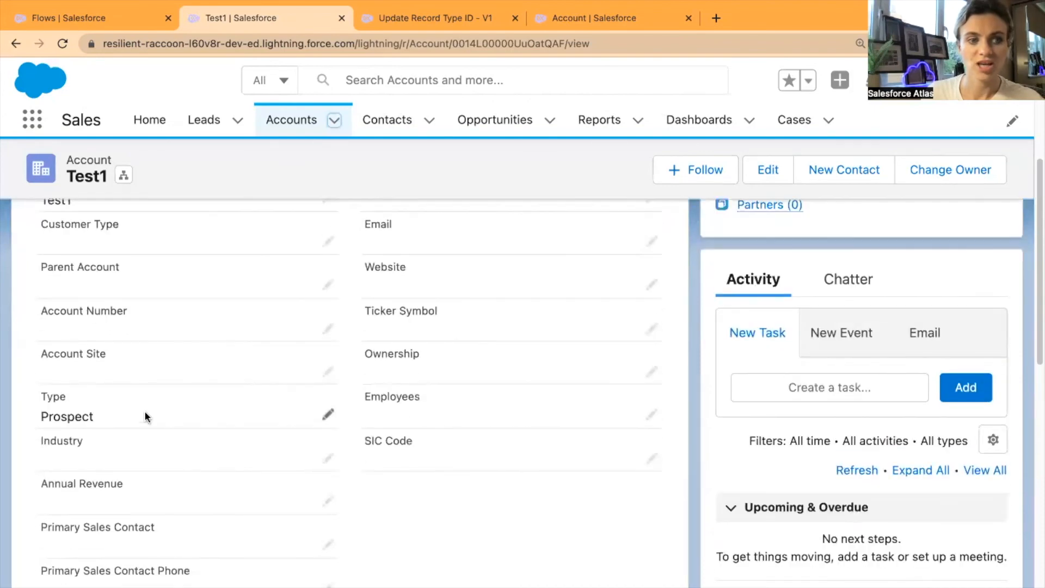
Change the Test1 account's Type to Customer - Channel and save the record.
{"action": "left_click", "coordinate": [328, 416]}
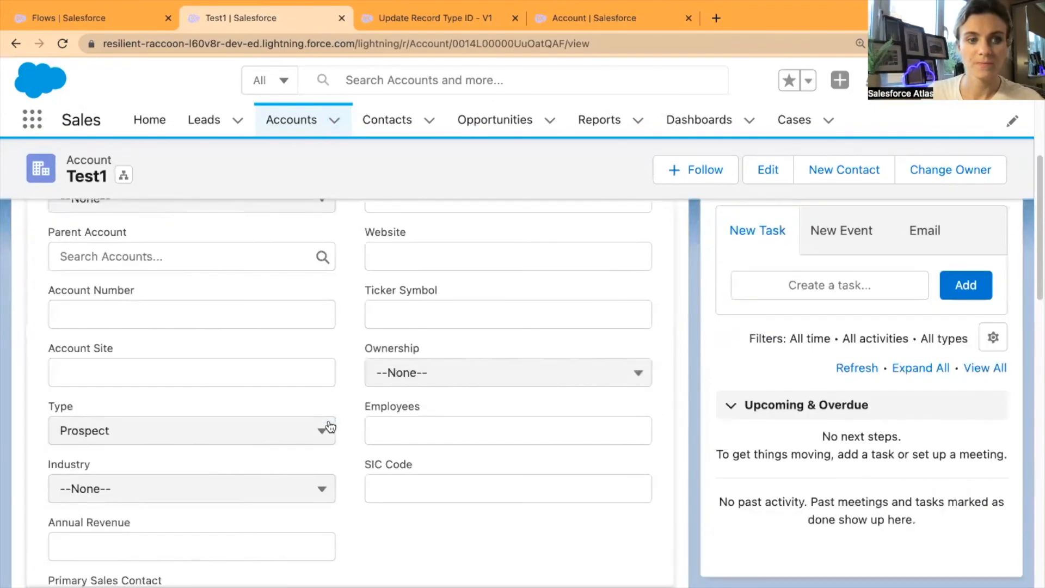
{"action": "left_click", "coordinate": [313, 431]}
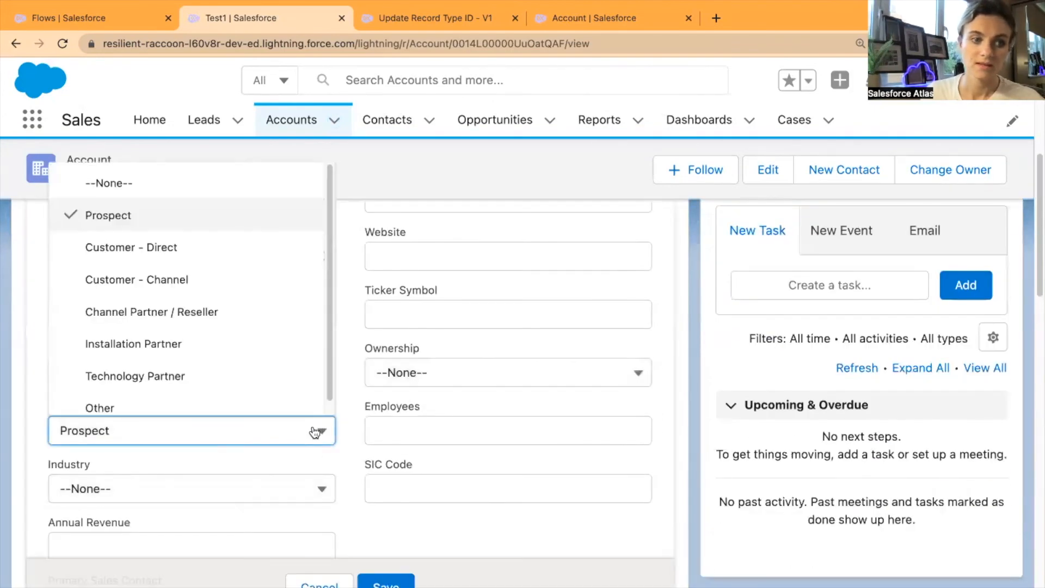
{"action": "left_click", "coordinate": [210, 282]}
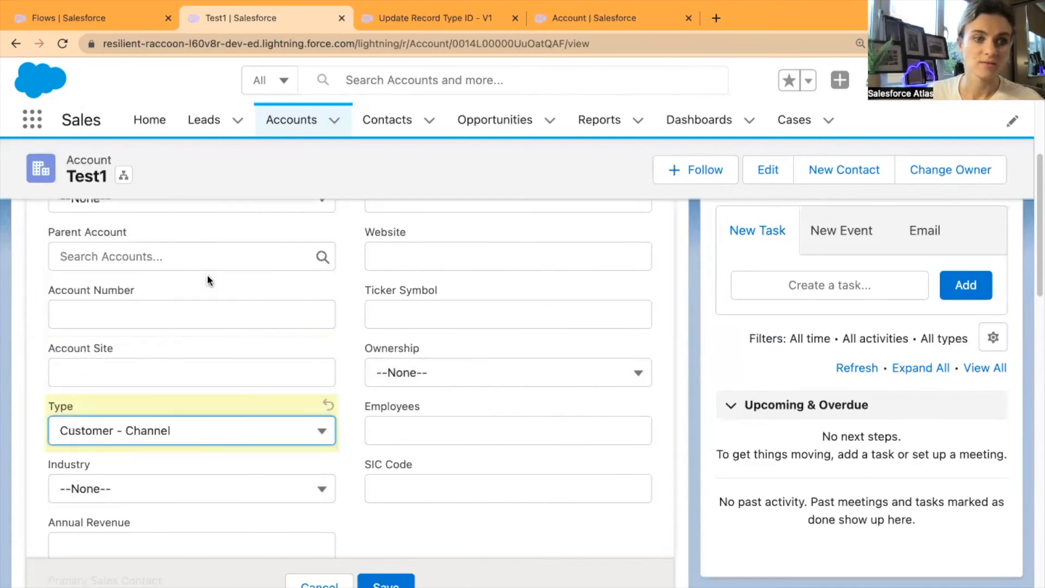
{"action": "left_click", "coordinate": [277, 436]}
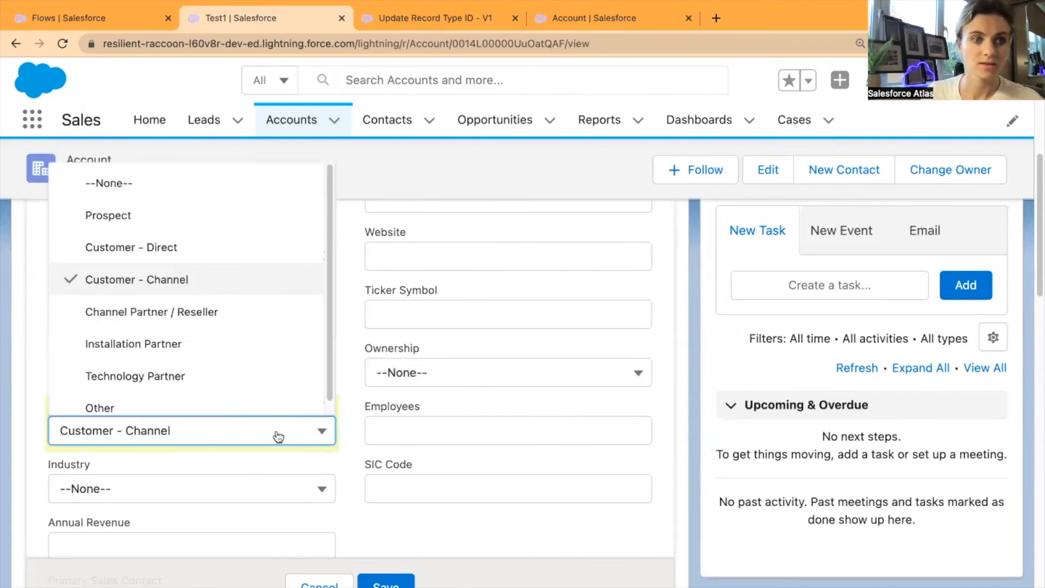
{"action": "left_click", "coordinate": [278, 437]}
{"action": "left_click", "coordinate": [413, 584]}
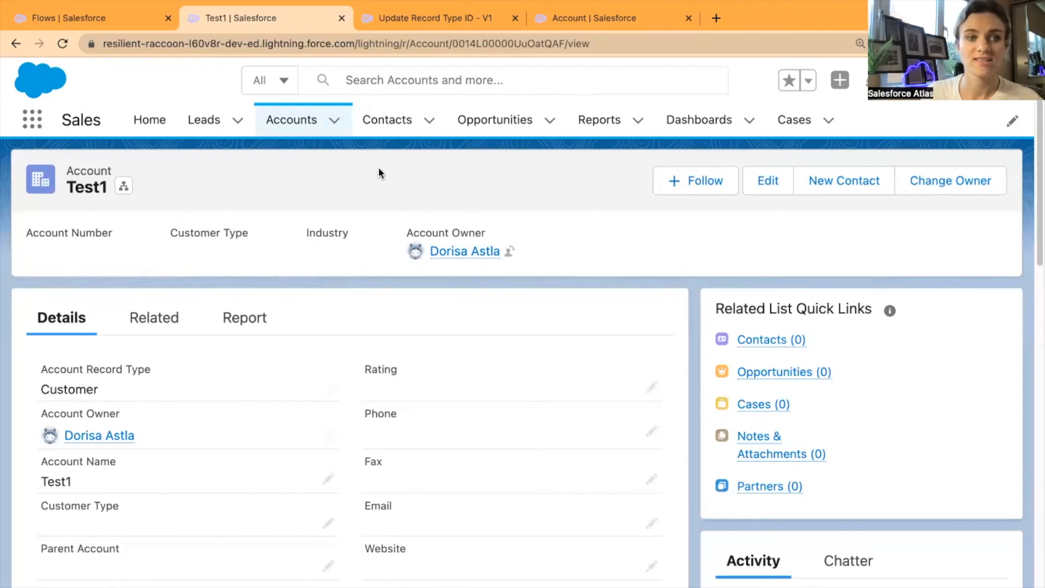
Open the Bluejam account from the recently viewed accounts and reload the page to refresh its field layout.
{"action": "left_click", "coordinate": [313, 133]}
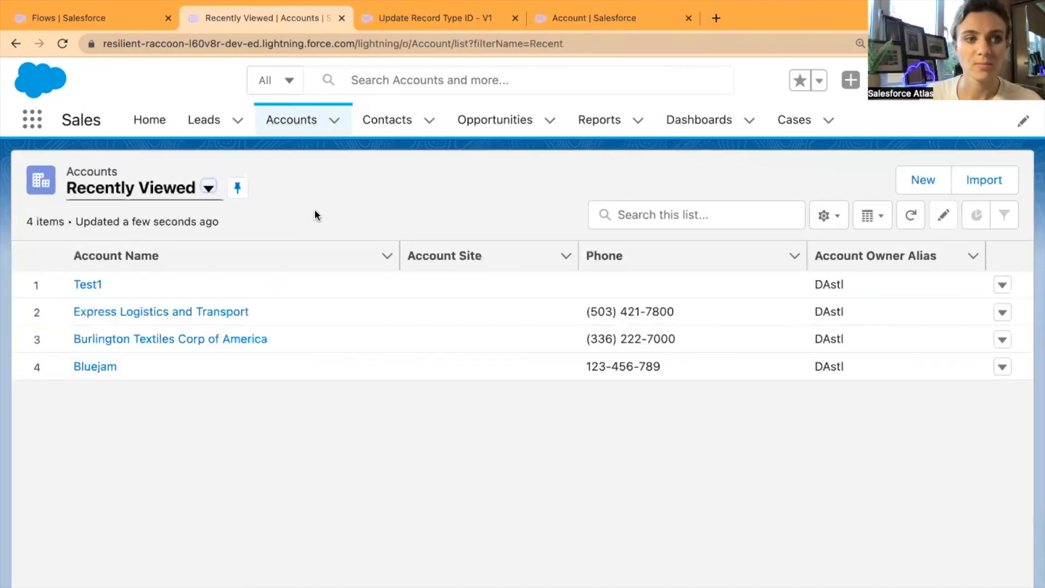
{"action": "left_click", "coordinate": [96, 367]}
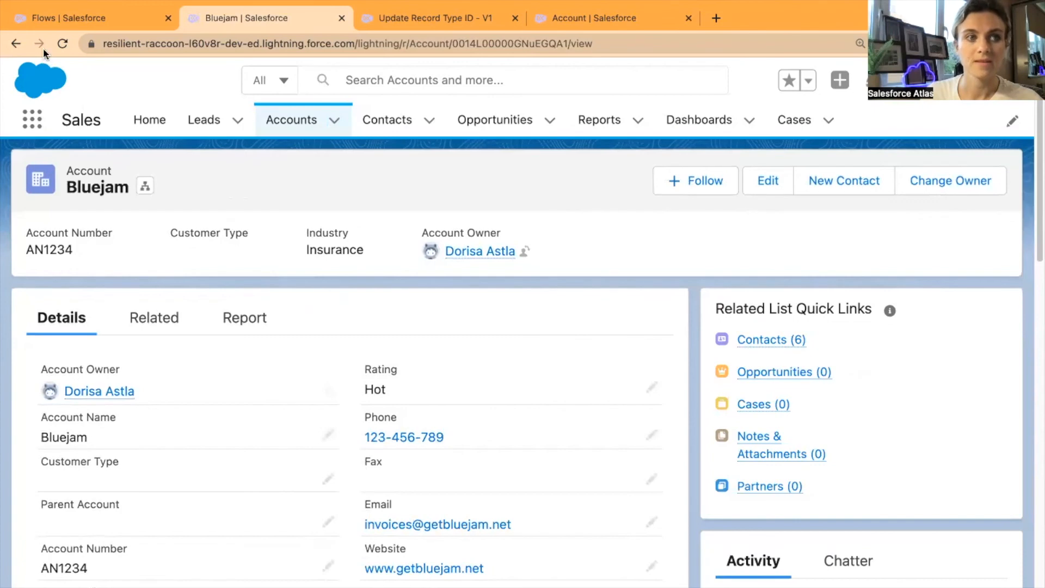
{"action": "left_click", "coordinate": [63, 44]}
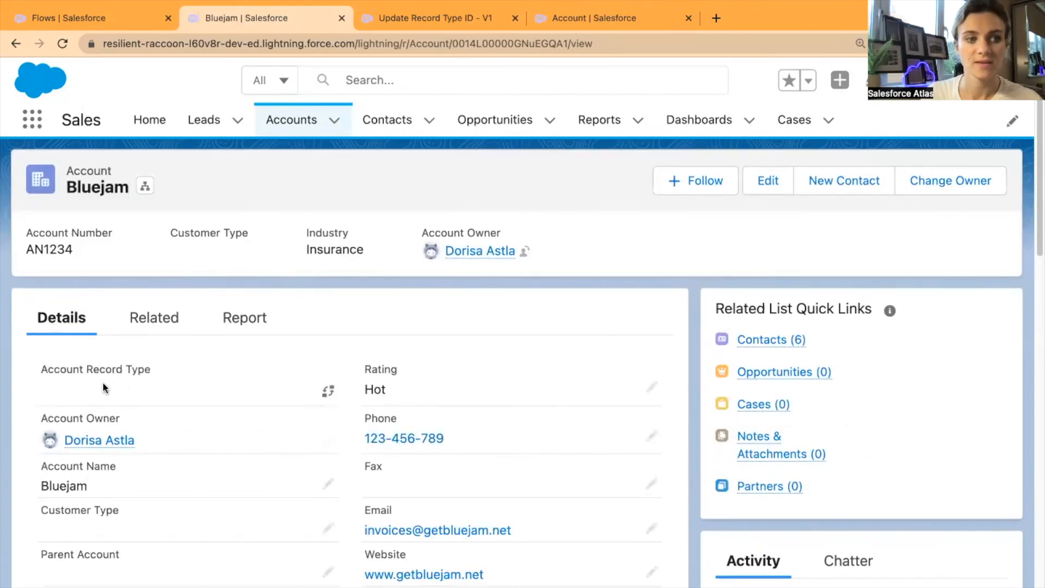
Change the Bluejam account's Type to Customer - Direct and save the record.
{"action": "scroll", "coordinate": [168, 493], "scroll_direction": "down", "scroll_amount": 4}
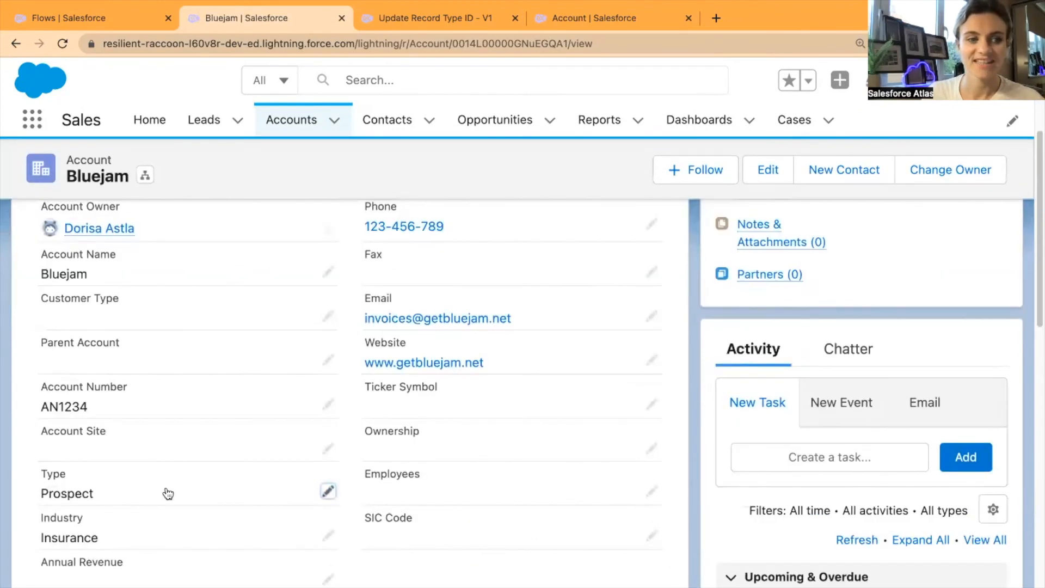
{"action": "double_click", "coordinate": [189, 515]}
{"action": "left_click", "coordinate": [269, 494]}
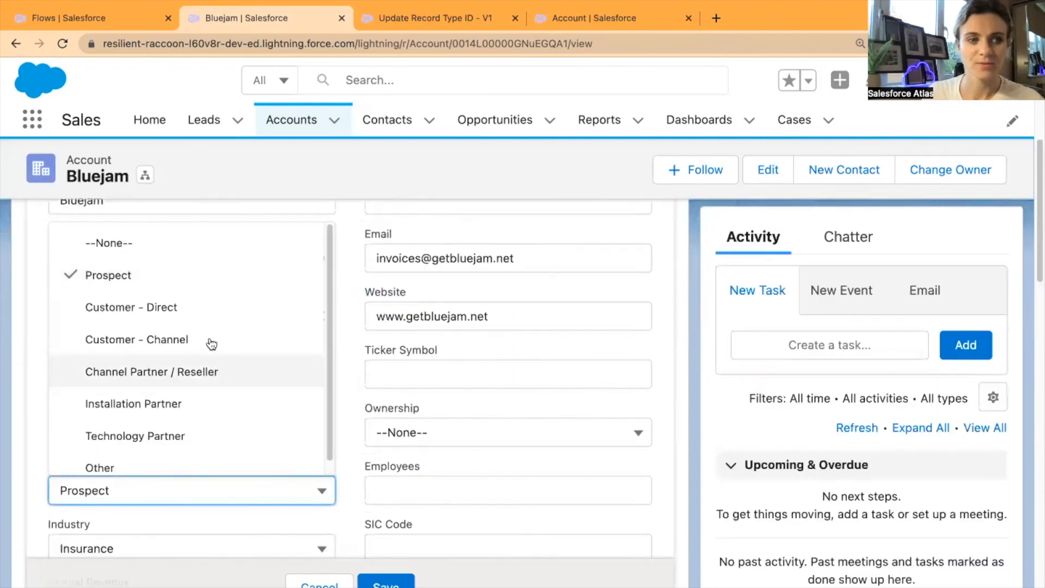
{"action": "left_click", "coordinate": [187, 308]}
{"action": "left_click", "coordinate": [386, 582]}
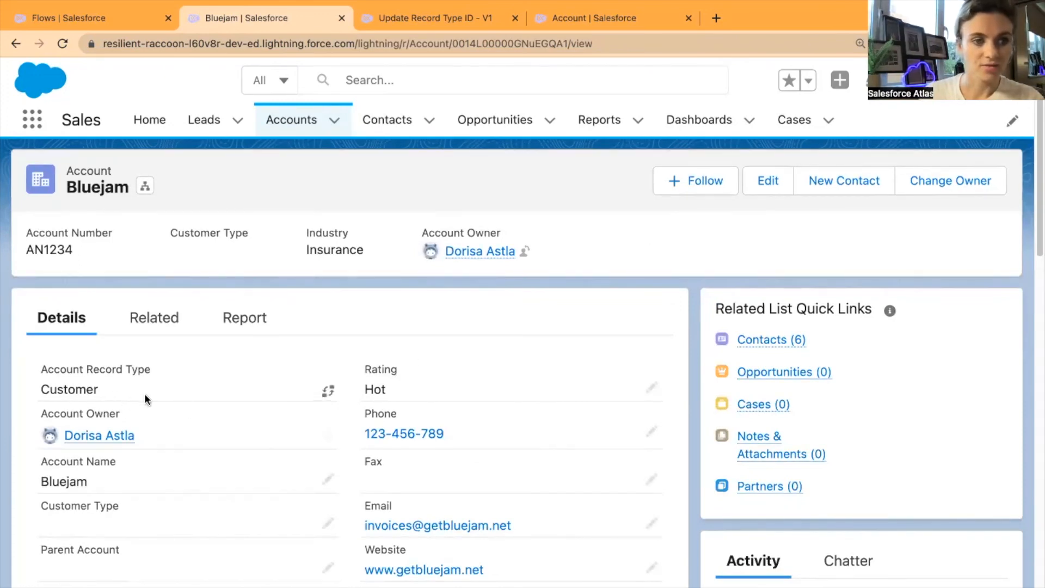
Review the Update Record Type ID flow in Flow Builder, and return to the Bluejam account to look over its details.
{"action": "left_click", "coordinate": [423, 19]}
{"action": "left_click_drag", "start_coordinate": [679, 238], "coordinate": [651, 248]}
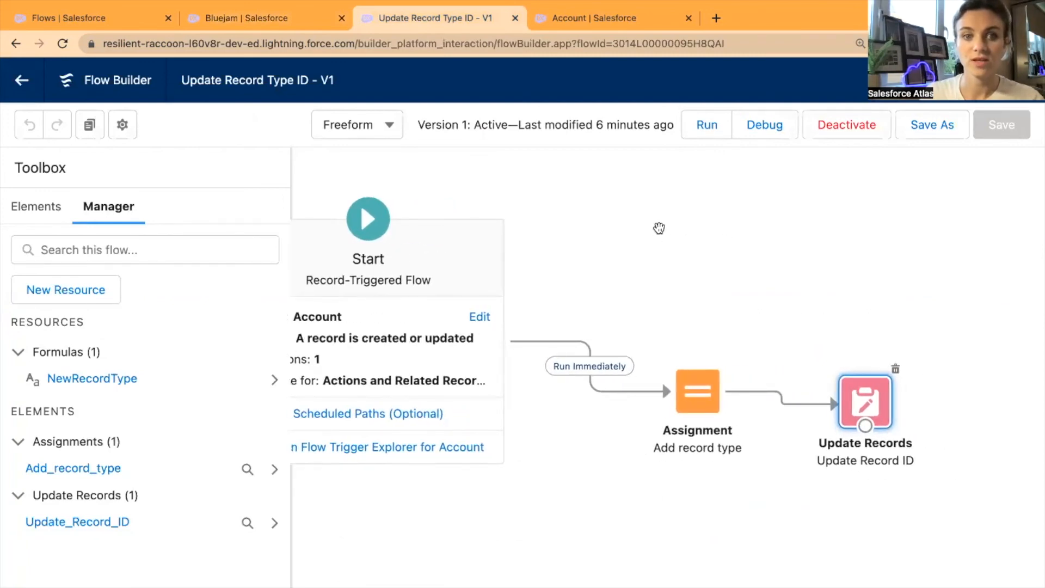
{"action": "left_click_drag", "start_coordinate": [667, 280], "coordinate": [626, 268]}
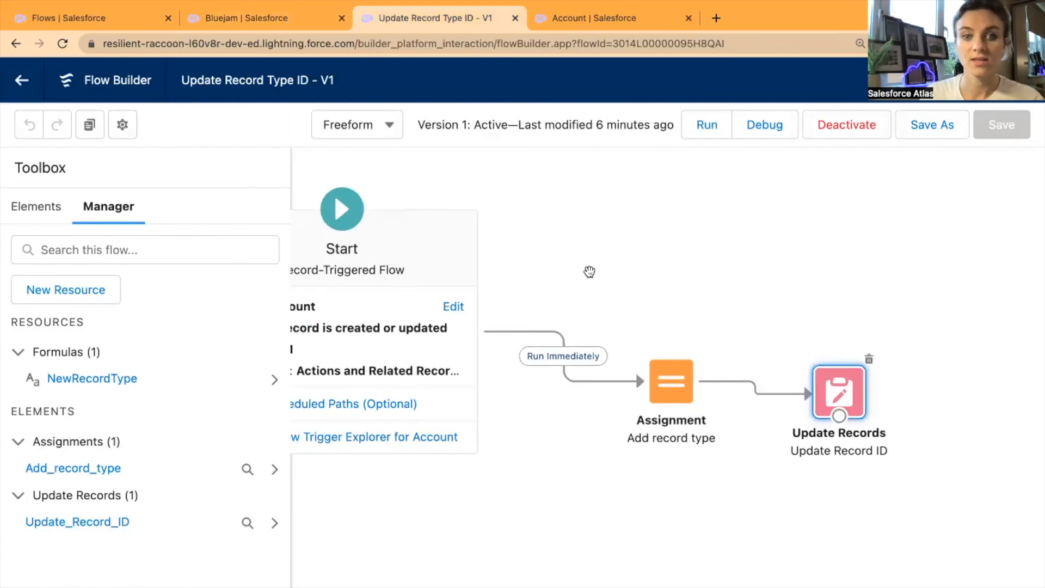
{"action": "left_click", "coordinate": [283, 21]}
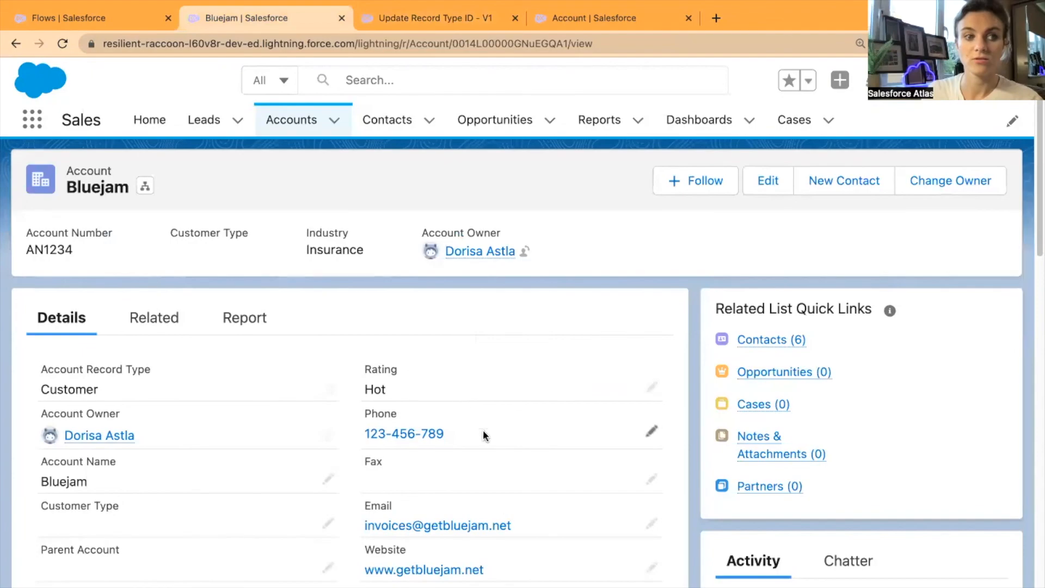
{"action": "scroll", "coordinate": [484, 434], "scroll_direction": "down", "scroll_amount": 3}
{"action": "scroll", "coordinate": [495, 463], "scroll_direction": "up", "scroll_amount": 3}
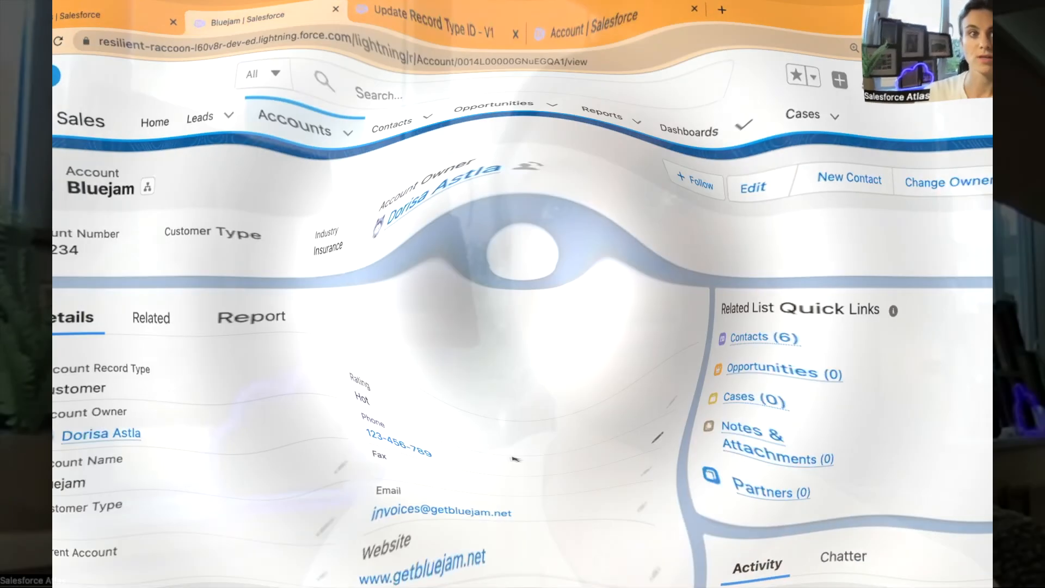